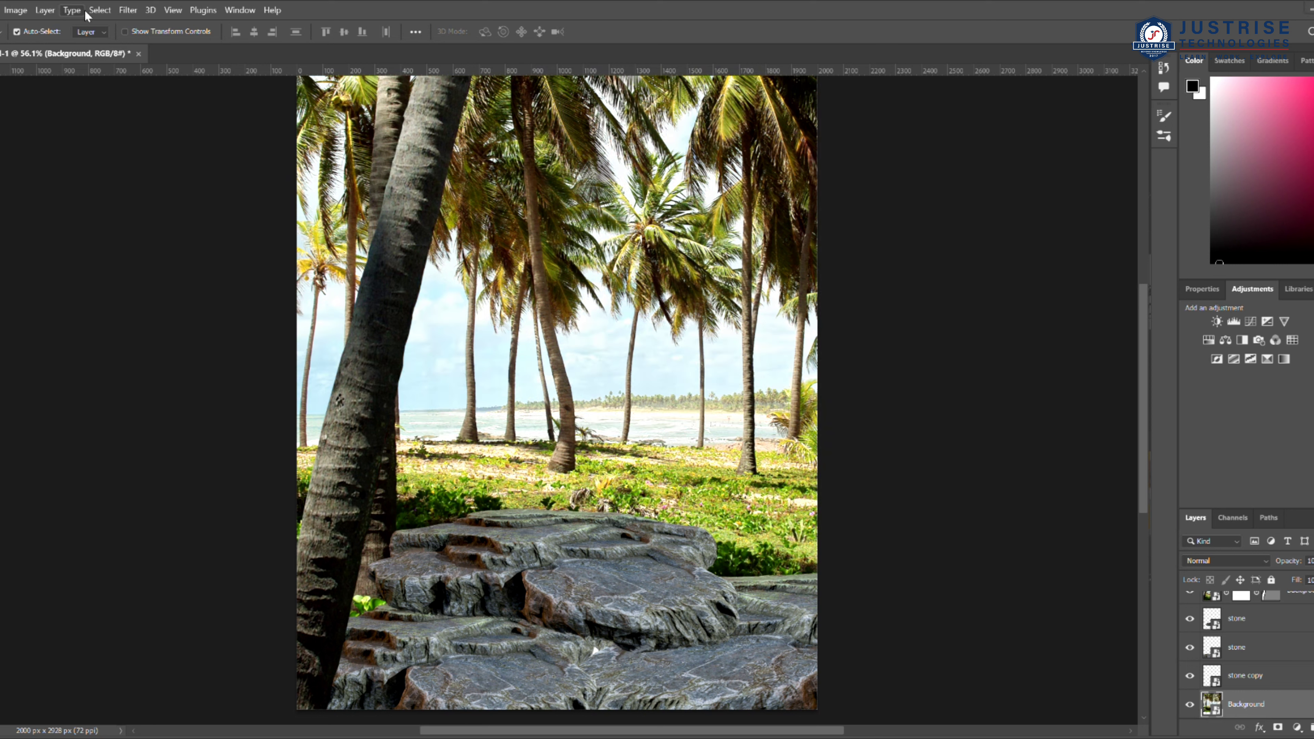
# Step: Soften the palm-beach Background layer with Gaussian Blur
pyautogui.click(128, 10)
pyautogui.click(310, 241)
pyautogui.click(556, 43)
pyautogui.click(129, 11)
pyautogui.click(315, 210)
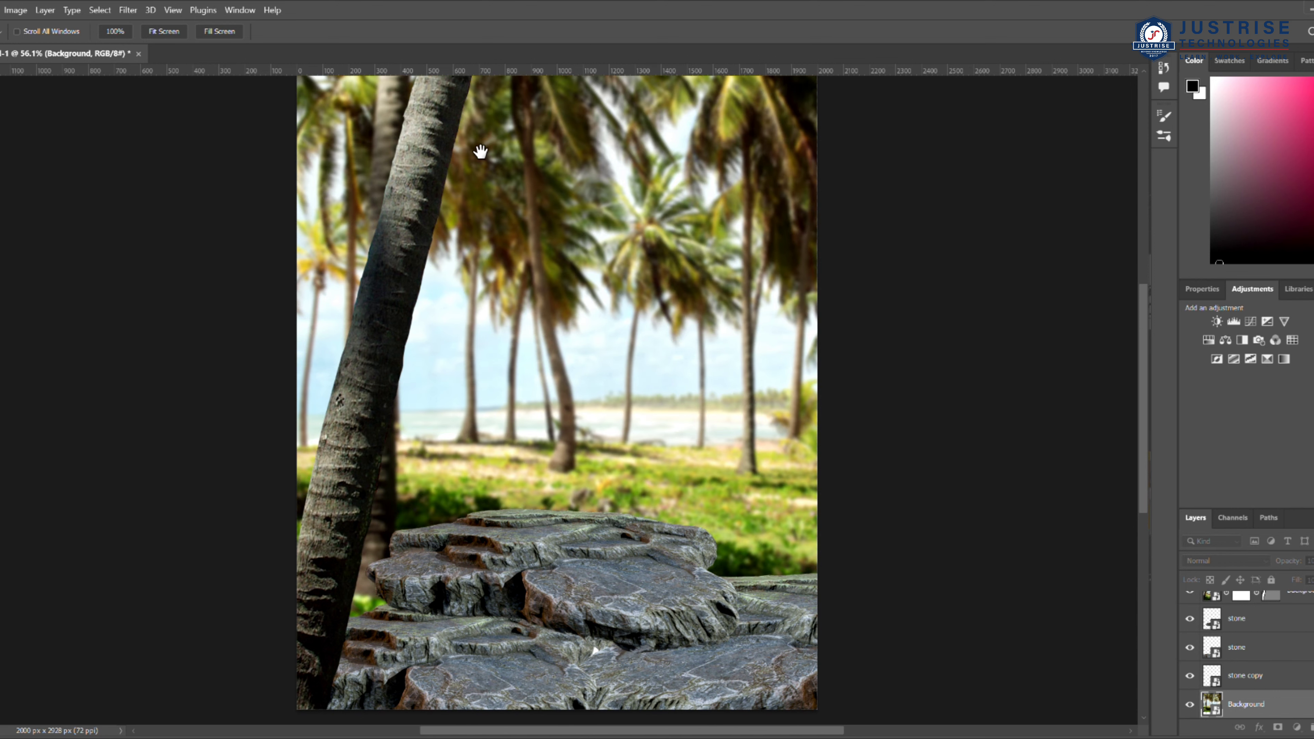
pyautogui.click(578, 25)
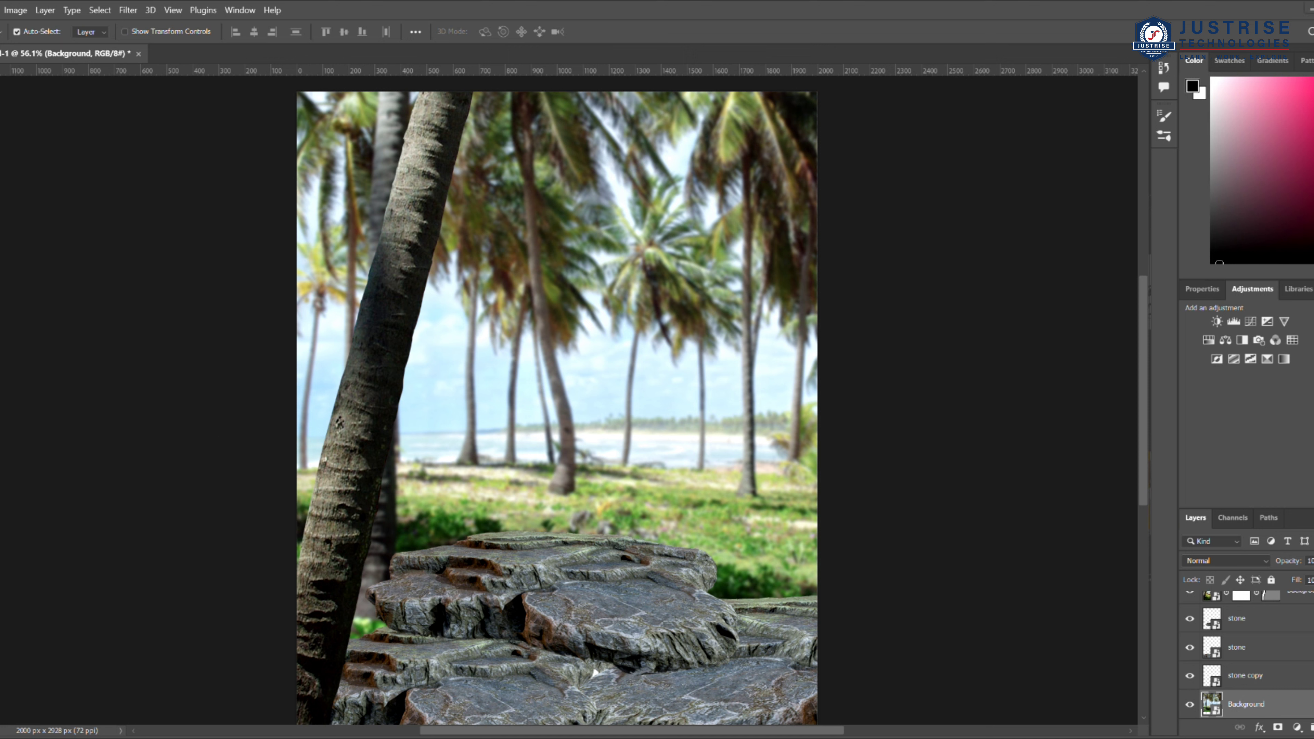
# Step: Place the drink can image and move its Product layer above the stone layers
pyautogui.moveTo(671, 522); pyautogui.dragTo(768, 618)
pyautogui.press('Return')
pyautogui.moveTo(1245, 703); pyautogui.dragTo(1246, 605)
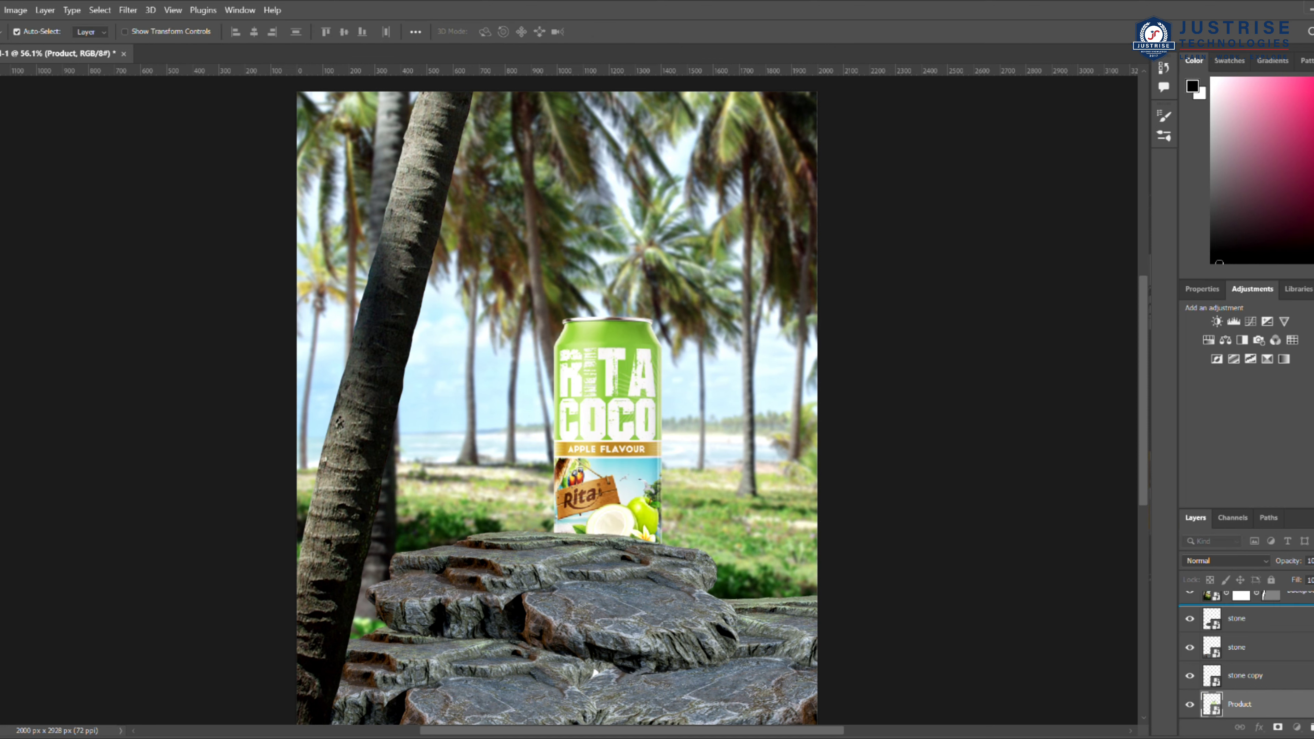
# Step: Enlarge the can and position it standing on the uppermost rock beside the leaning palm trunk
pyautogui.moveTo(586, 486); pyautogui.dragTo(534, 467)
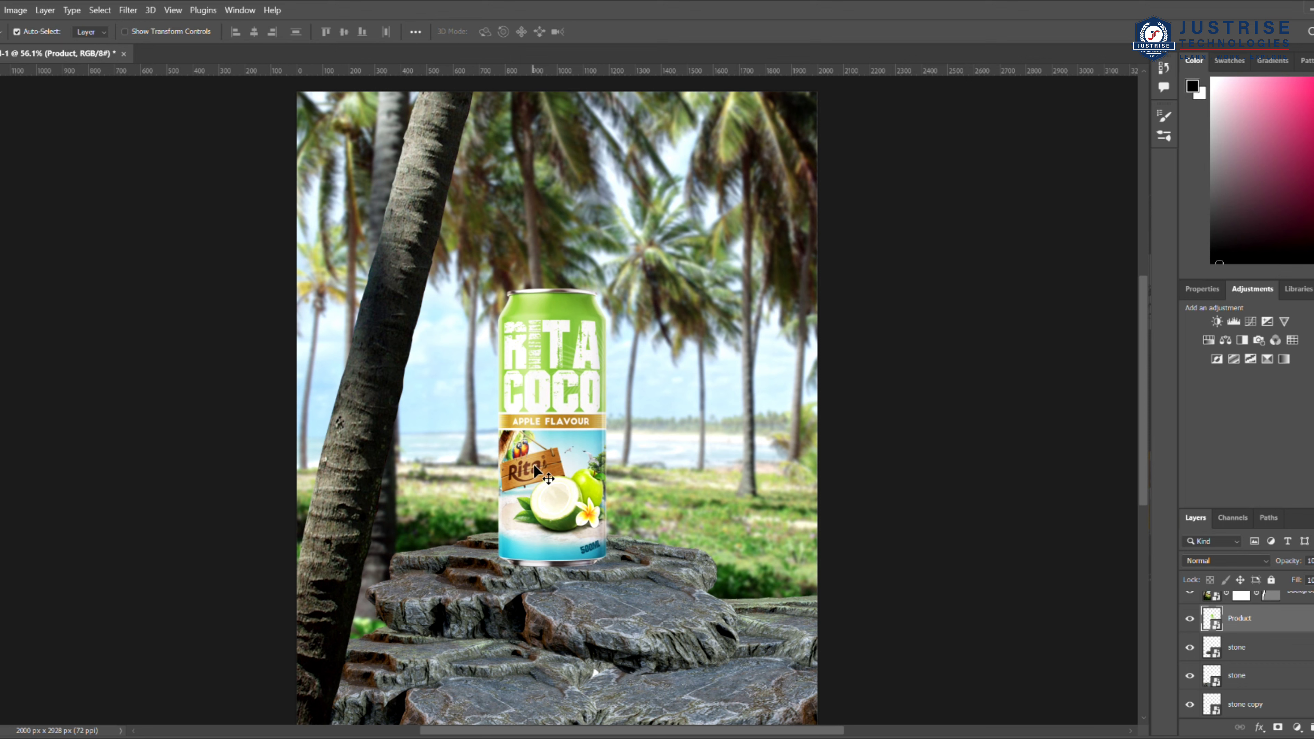
pyautogui.hotkey('ctrl', 't')
pyautogui.moveTo(713, 267); pyautogui.dragTo(859, 121)
pyautogui.moveTo(662, 412); pyautogui.dragTo(594, 419)
pyautogui.click(624, 32)
pyautogui.scroll(-1, 757, 292)
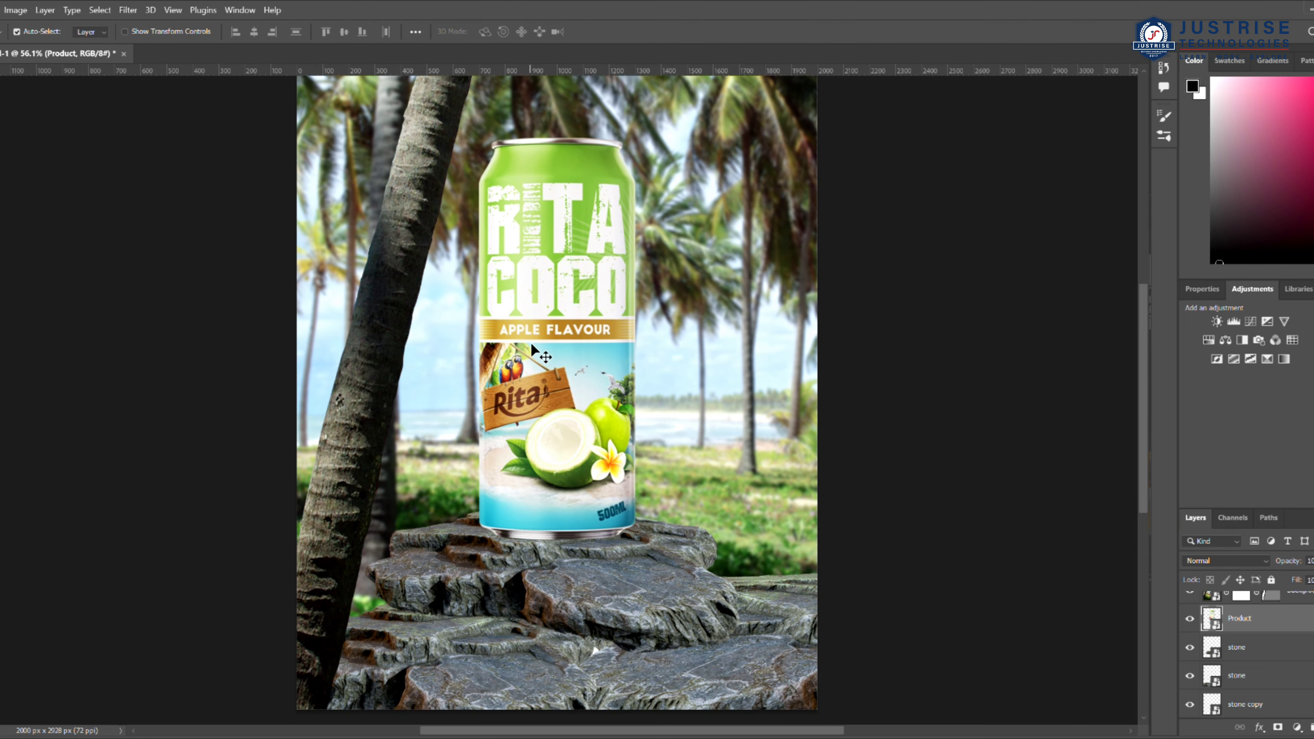
# Step: Add Brightness/Contrast and Curves adjustment layers above the Product layer and darken the scene with them
pyautogui.hotkey('ctrl', 'alt', 'g')
pyautogui.hotkey('ctrl', 'z')
pyautogui.click(1217, 322)
pyautogui.moveTo(1271, 374); pyautogui.dragTo(1297, 405)
pyautogui.click(1252, 289)
pyautogui.click(1250, 323)
pyautogui.moveTo(1235, 485); pyautogui.dragTo(1246, 490)
# Step: Erase the Curves mask over the can with a soft eraser at 30% opacity to lighten its middle
pyautogui.press('e')
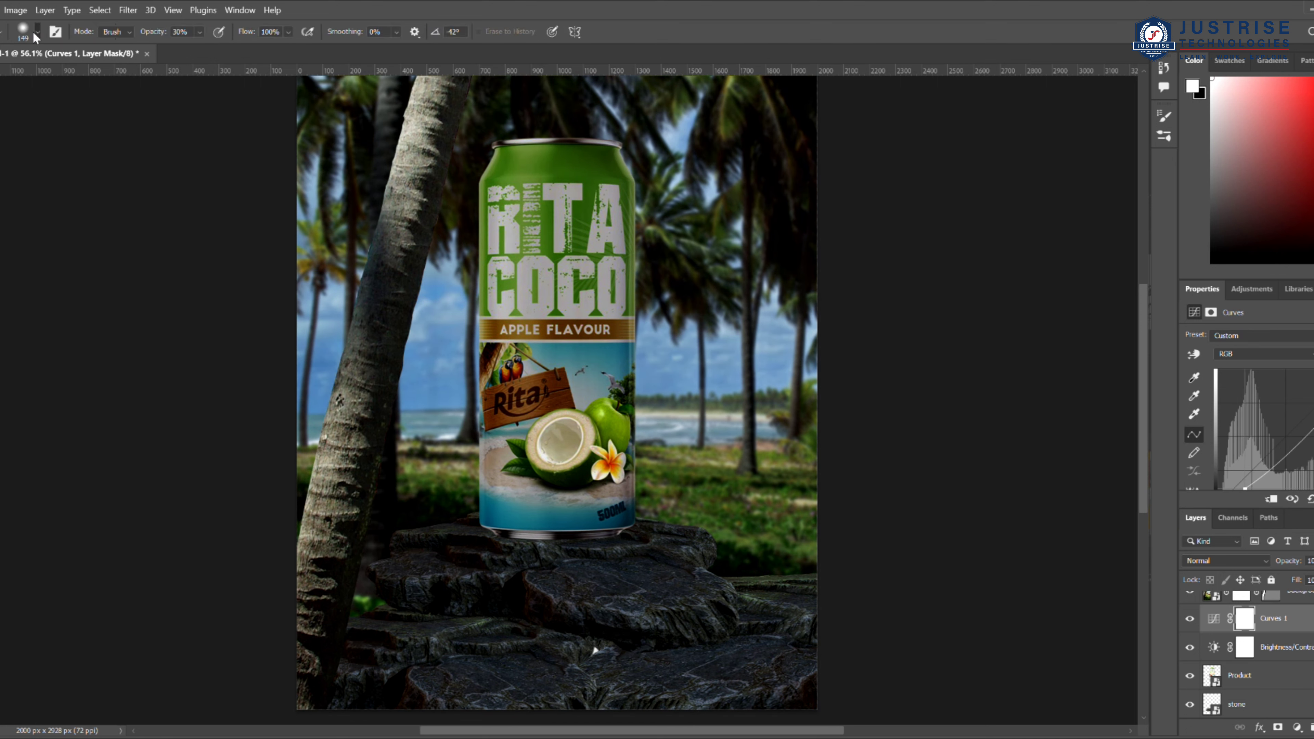
pyautogui.click(110, 86)
pyautogui.click(487, 357)
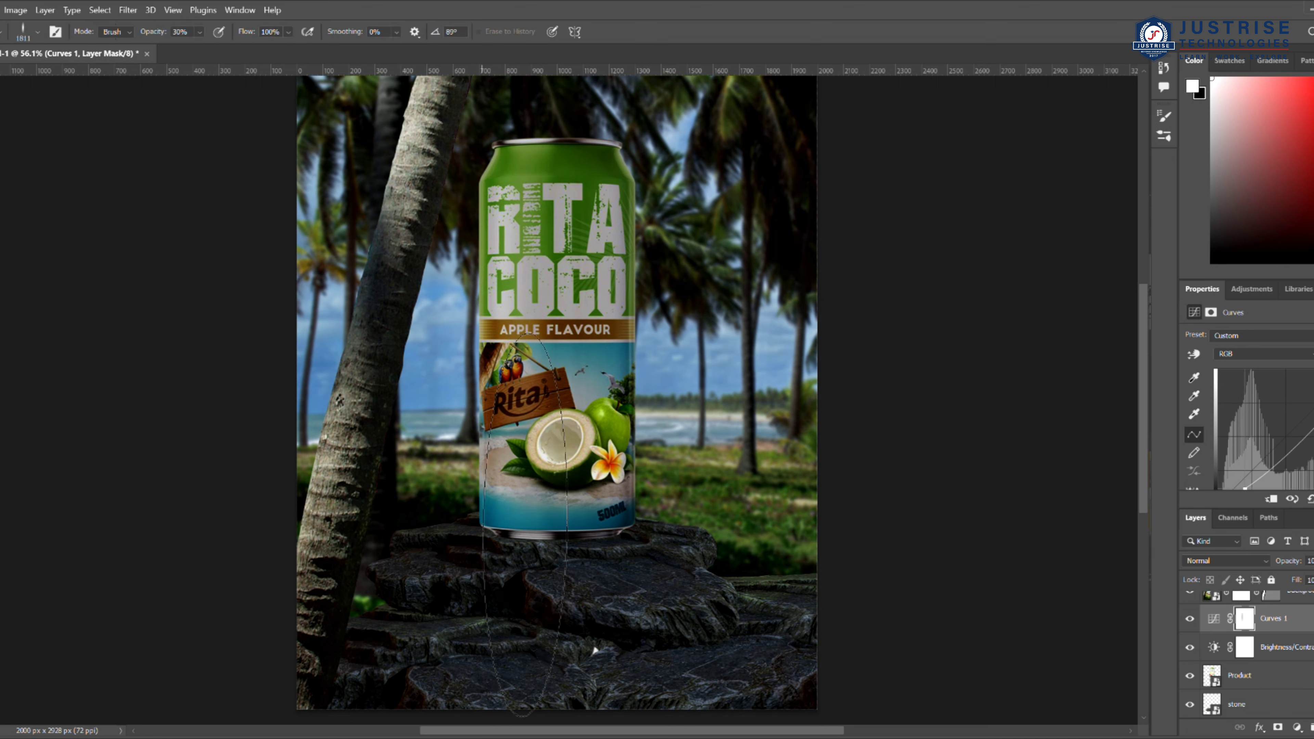
pyautogui.click(486, 342)
pyautogui.click(540, 357)
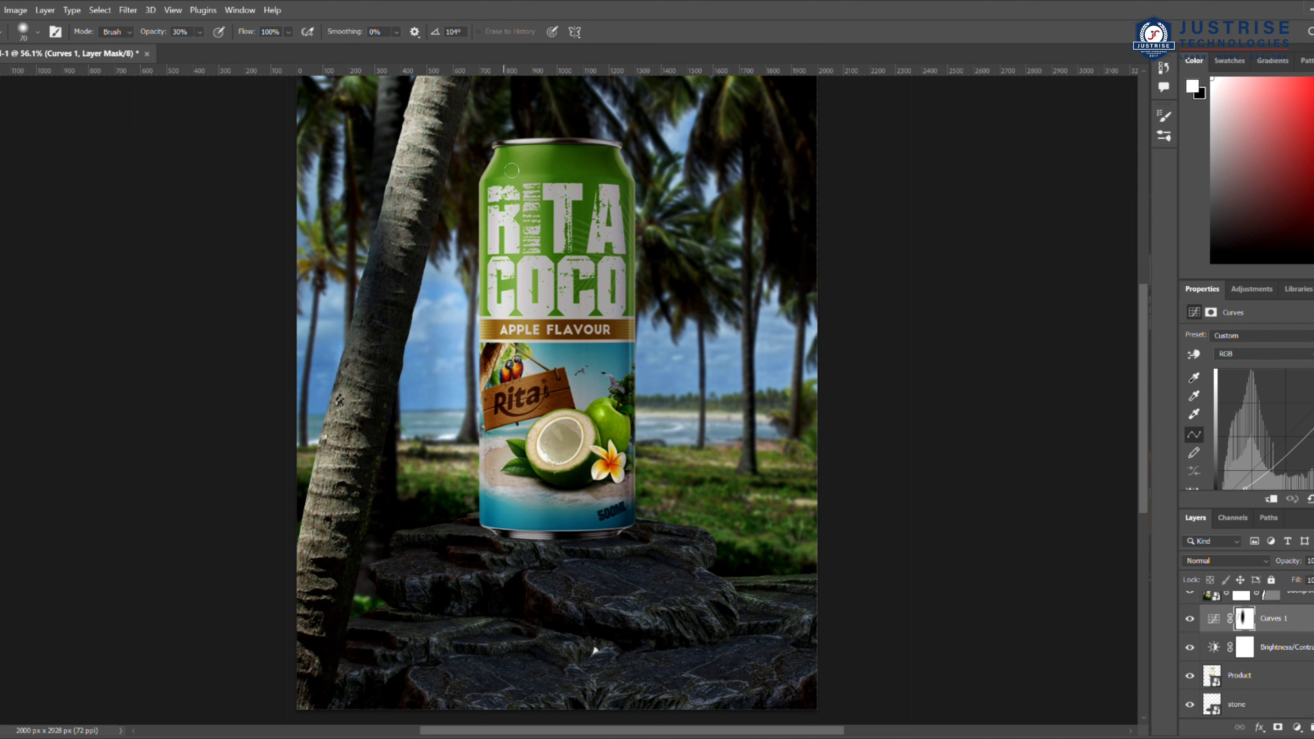
# Step: Erase the Brightness/Contrast mask over the can's left side and nearby areas, using 100% and 40% opacity
pyautogui.hotkey('alt', '[')
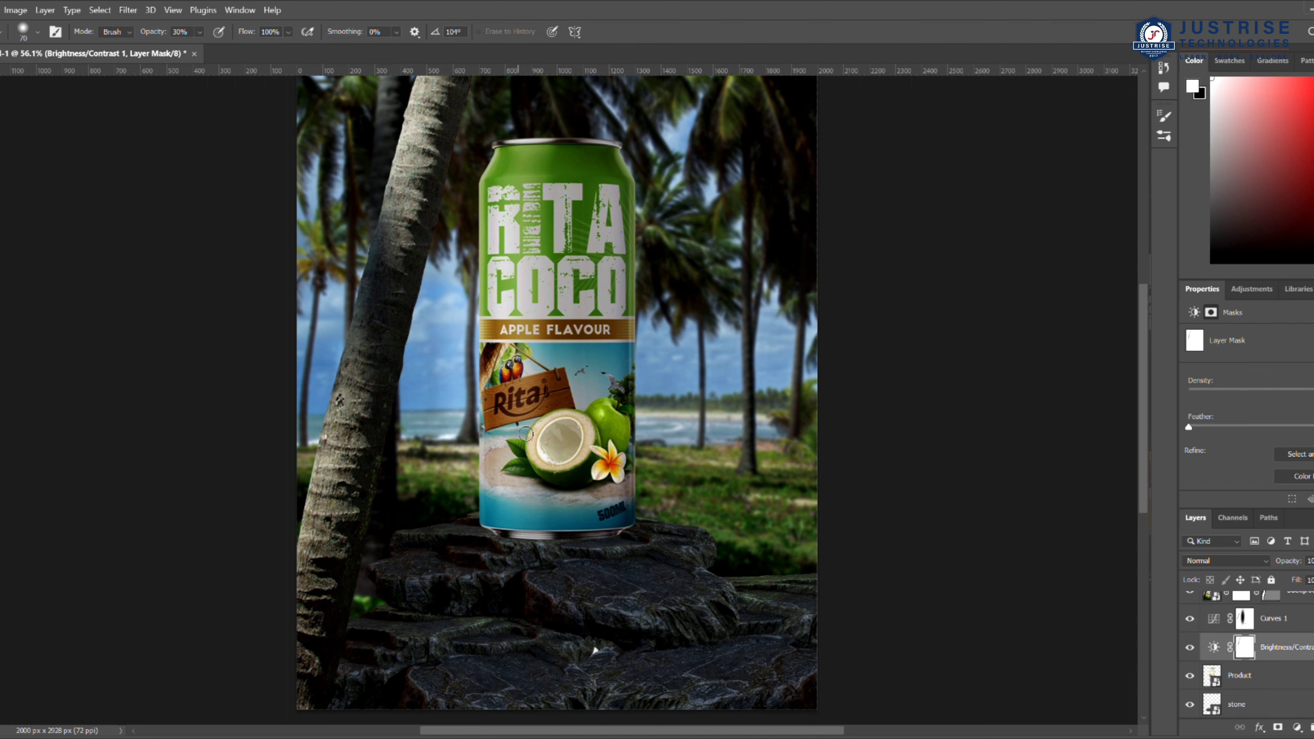
pyautogui.press('z')
pyautogui.moveTo(472, 432); pyautogui.dragTo(517, 432)
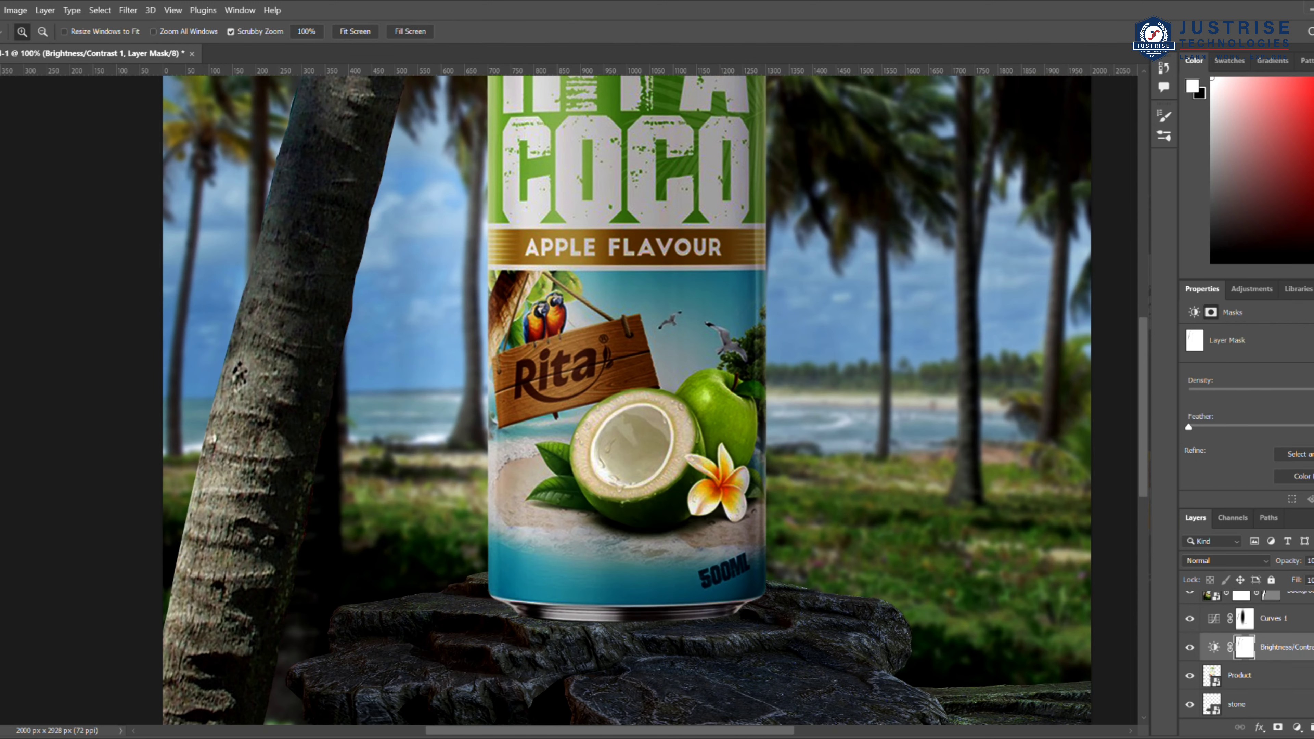
pyautogui.press('e')
pyautogui.press('0')
pyautogui.moveTo(502, 245)
pyautogui.mouseDown()
pyautogui.moveTo(500, 413)
pyautogui.moveTo(524, 601)
pyautogui.moveTo(524, 548)
pyautogui.mouseUp()
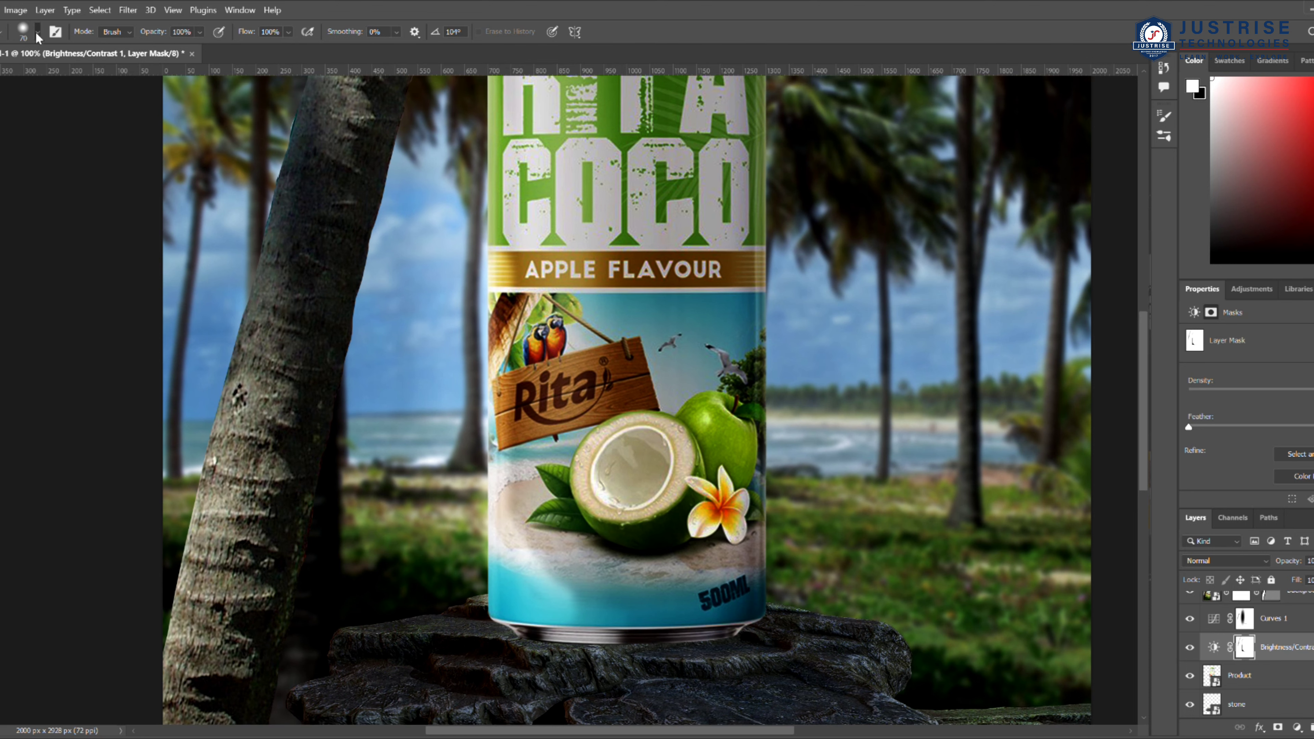
pyautogui.scroll(2, 562, 585)
pyautogui.scroll(10, 533, 504)
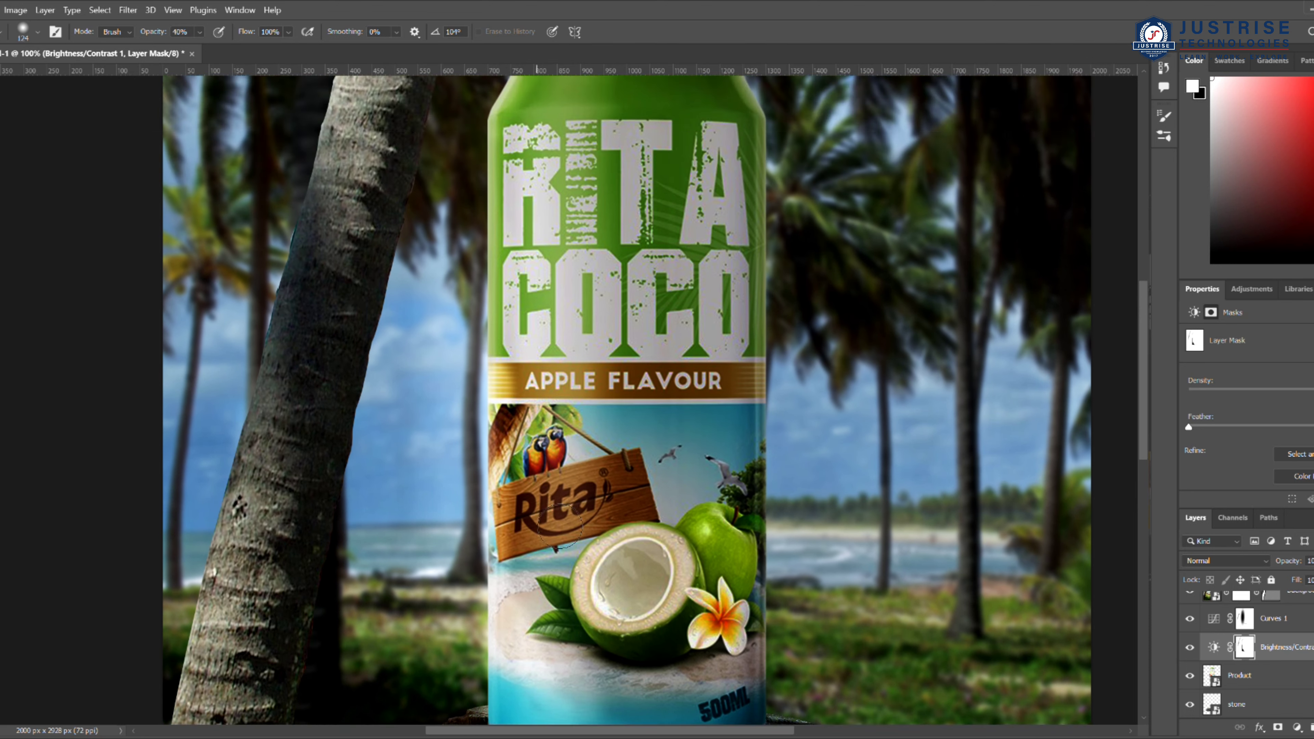
pyautogui.scroll(5, 373, 311)
pyautogui.scroll(-15, 374, 311)
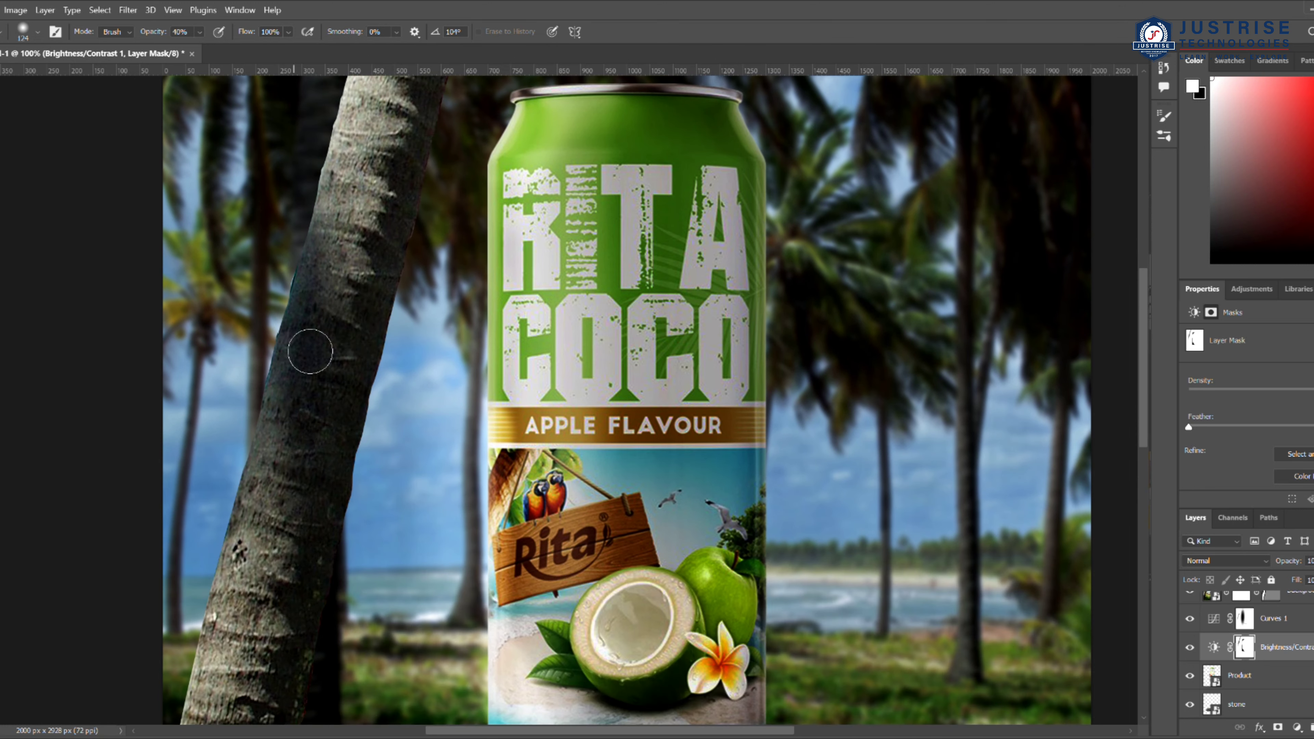
pyautogui.scroll(-4, 388, 372)
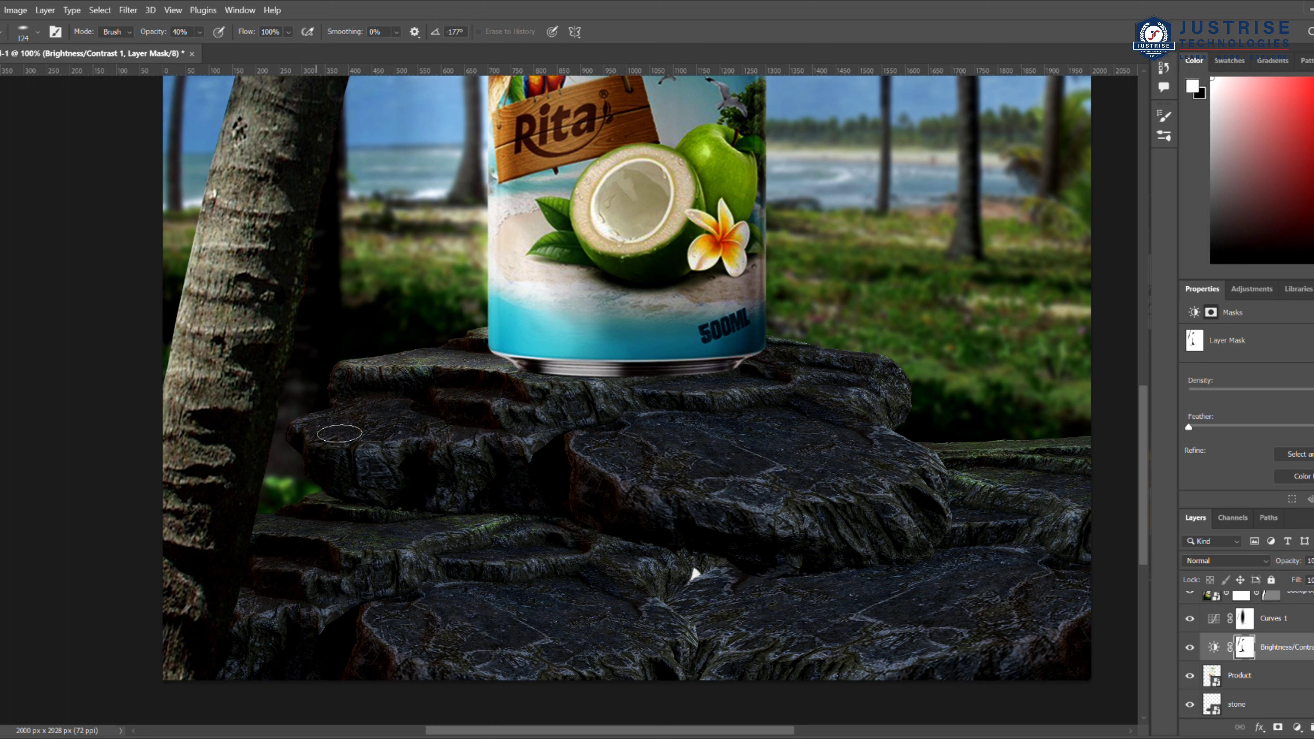
# Step: Erase the Brightness/Contrast mask at 100% opacity over the flat tops of the rocks to bring back light
pyautogui.press('0')
pyautogui.moveTo(386, 415); pyautogui.dragTo(350, 443)
pyautogui.moveTo(293, 535)
pyautogui.mouseDown()
pyautogui.moveTo(347, 536)
pyautogui.moveTo(261, 605)
pyautogui.moveTo(292, 615)
pyautogui.mouseUp()
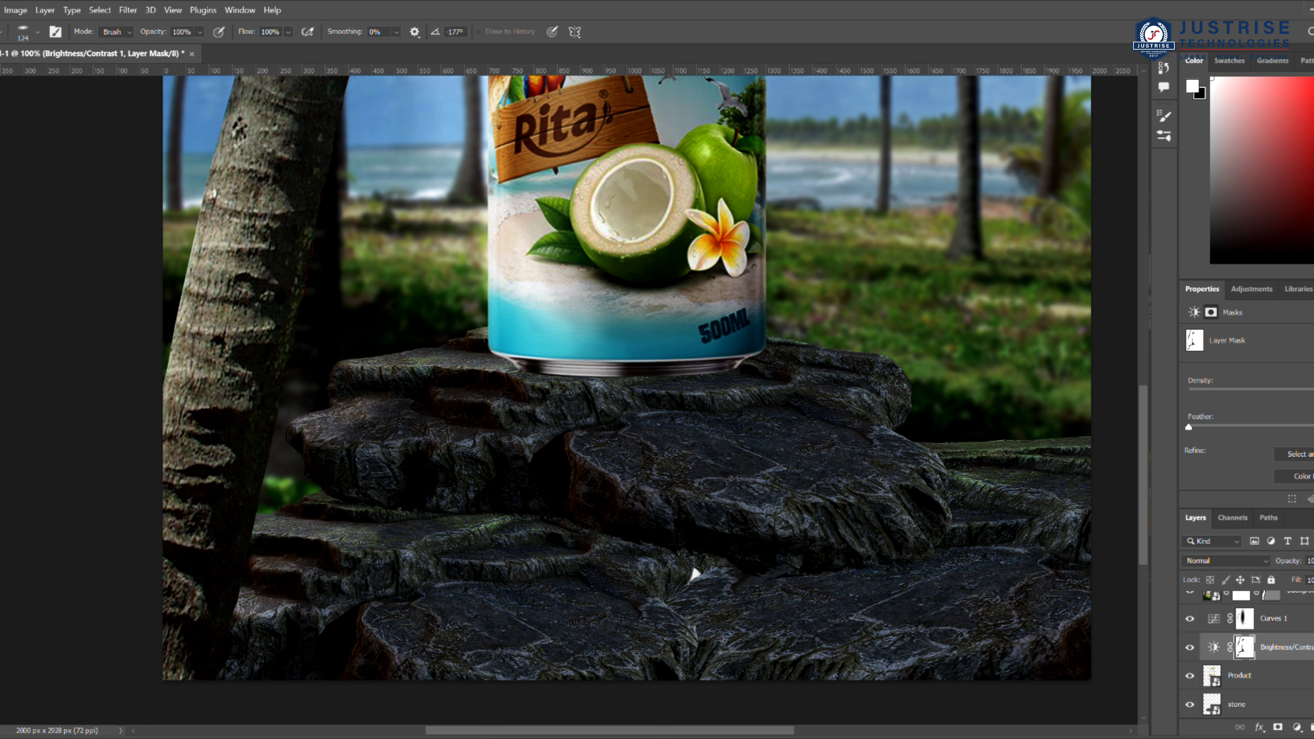
pyautogui.moveTo(408, 616)
pyautogui.mouseDown()
pyautogui.moveTo(464, 608)
pyautogui.moveTo(480, 621)
pyautogui.moveTo(481, 599)
pyautogui.moveTo(543, 607)
pyautogui.moveTo(486, 562)
pyautogui.mouseUp()
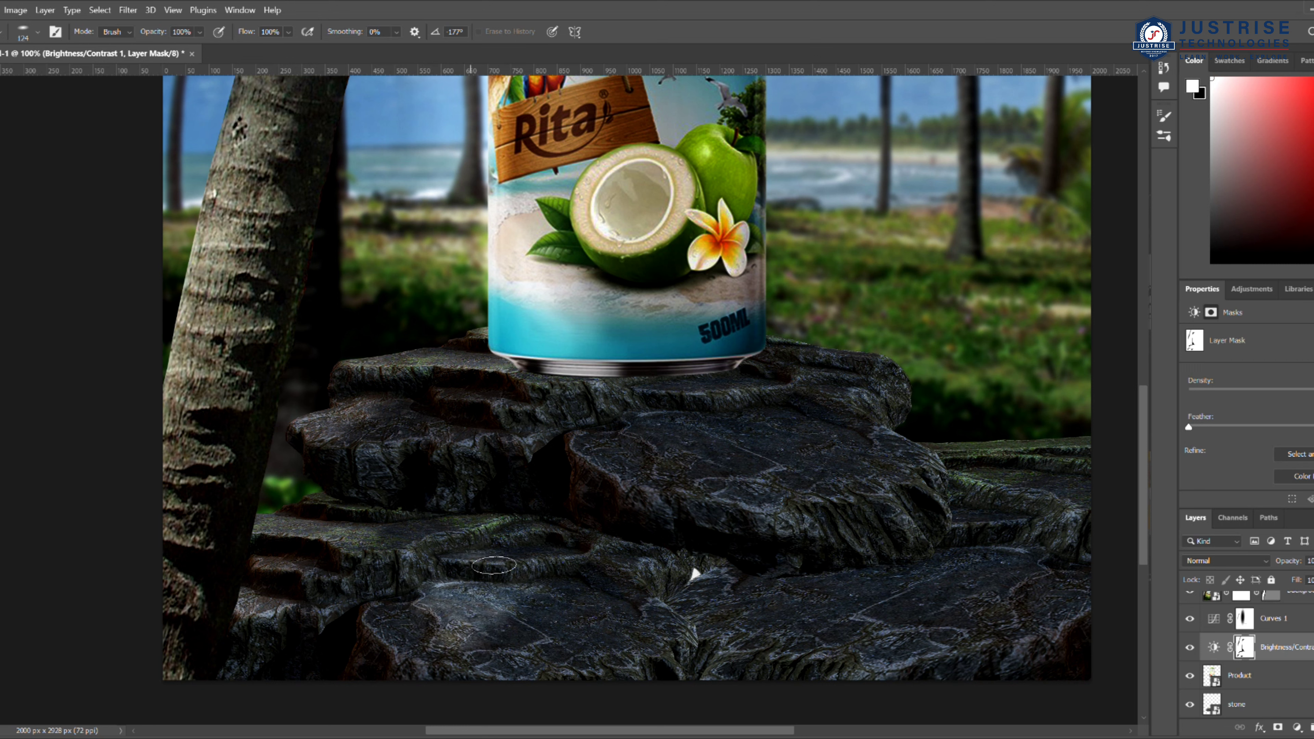
pyautogui.scroll(-1, 615, 452)
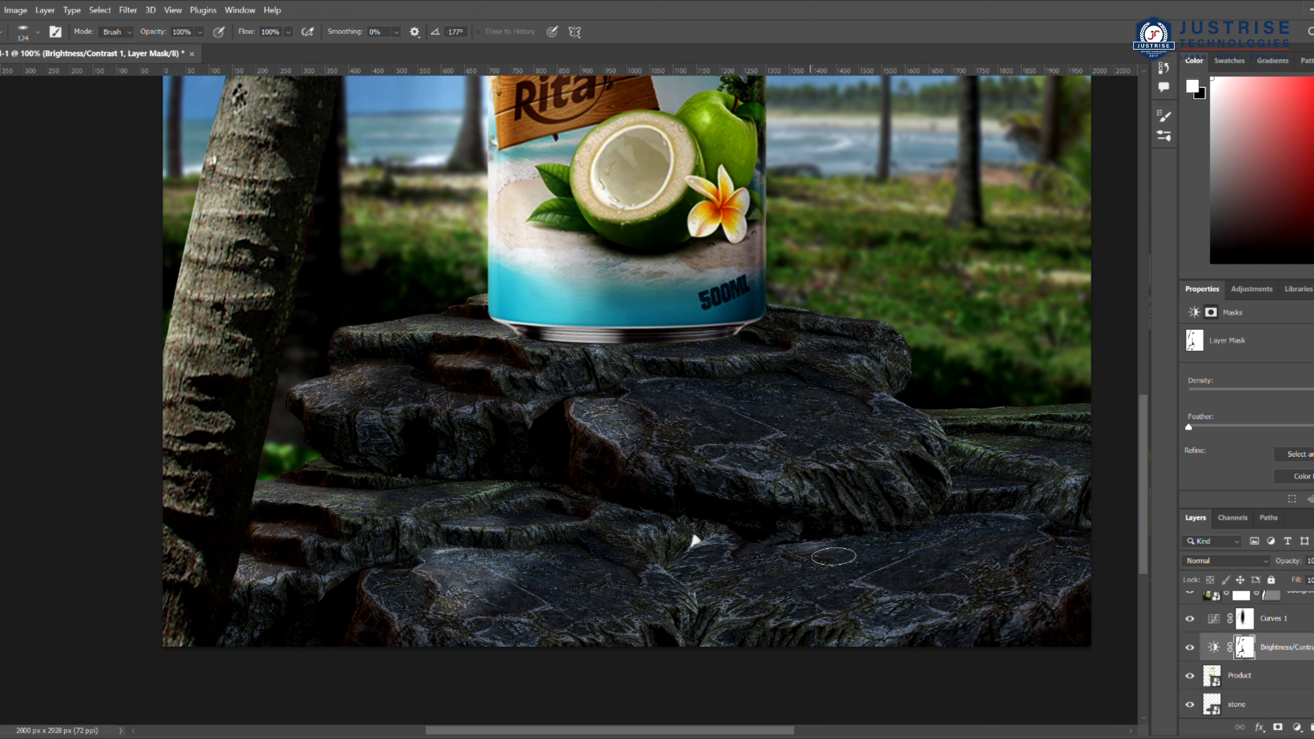
pyautogui.moveTo(817, 554)
pyautogui.mouseDown()
pyautogui.moveTo(907, 571)
pyautogui.moveTo(909, 589)
pyautogui.moveTo(967, 561)
pyautogui.mouseUp()
pyautogui.scroll(-2, 968, 569)
pyautogui.moveTo(910, 601)
pyautogui.mouseDown()
pyautogui.moveTo(966, 593)
pyautogui.moveTo(887, 583)
pyautogui.mouseUp()
pyautogui.scroll(1, 750, 465)
pyautogui.moveTo(696, 396)
pyautogui.mouseDown()
pyautogui.moveTo(756, 445)
pyautogui.moveTo(739, 403)
pyautogui.mouseUp()
pyautogui.scroll(1, 740, 403)
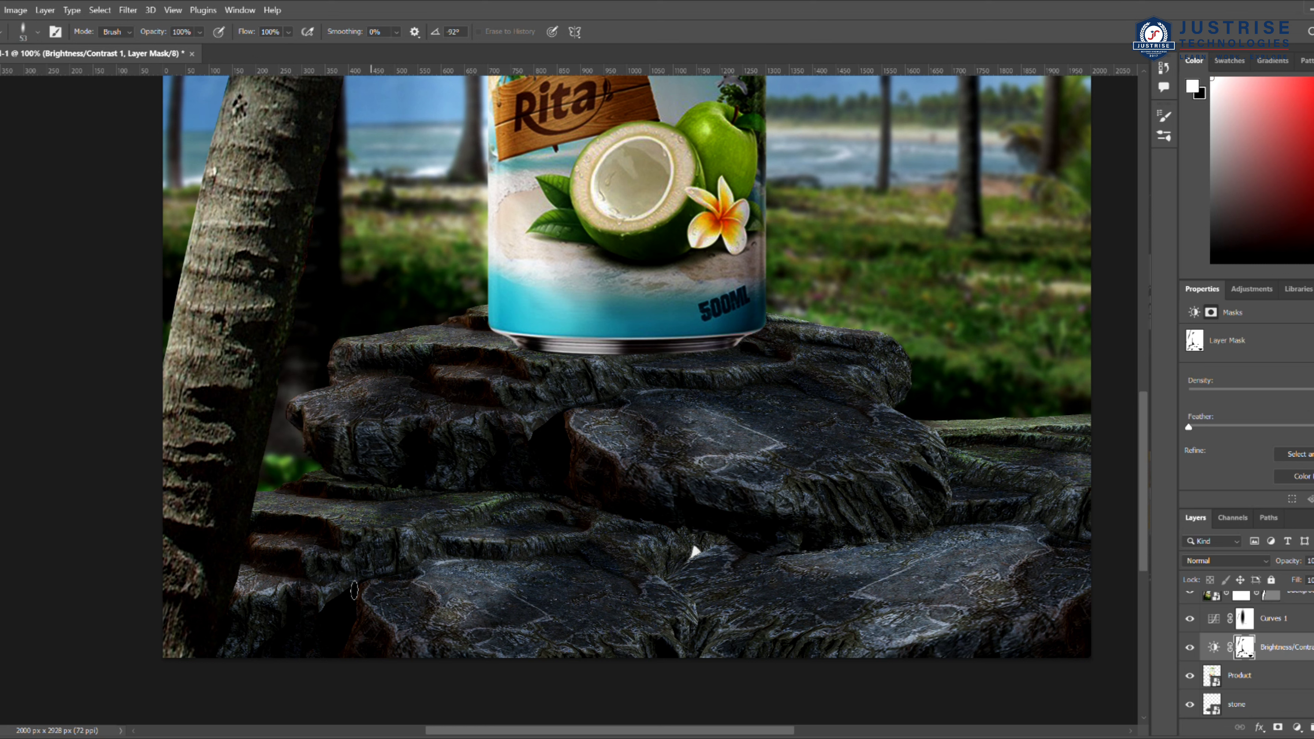
# Step: Lighten the rocks' vertical faces and front edges by erasing the mask there with a narrow 53 px tip
pyautogui.moveTo(313, 444); pyautogui.dragTo(325, 463)
pyautogui.moveTo(572, 425); pyautogui.dragTo(580, 496)
pyautogui.moveTo(623, 466); pyautogui.dragTo(619, 503)
pyautogui.moveTo(701, 473)
pyautogui.mouseDown()
pyautogui.moveTo(748, 497)
pyautogui.moveTo(688, 489)
pyautogui.mouseUp()
pyautogui.moveTo(688, 489); pyautogui.dragTo(701, 504)
pyautogui.moveTo(599, 362); pyautogui.dragTo(620, 401)
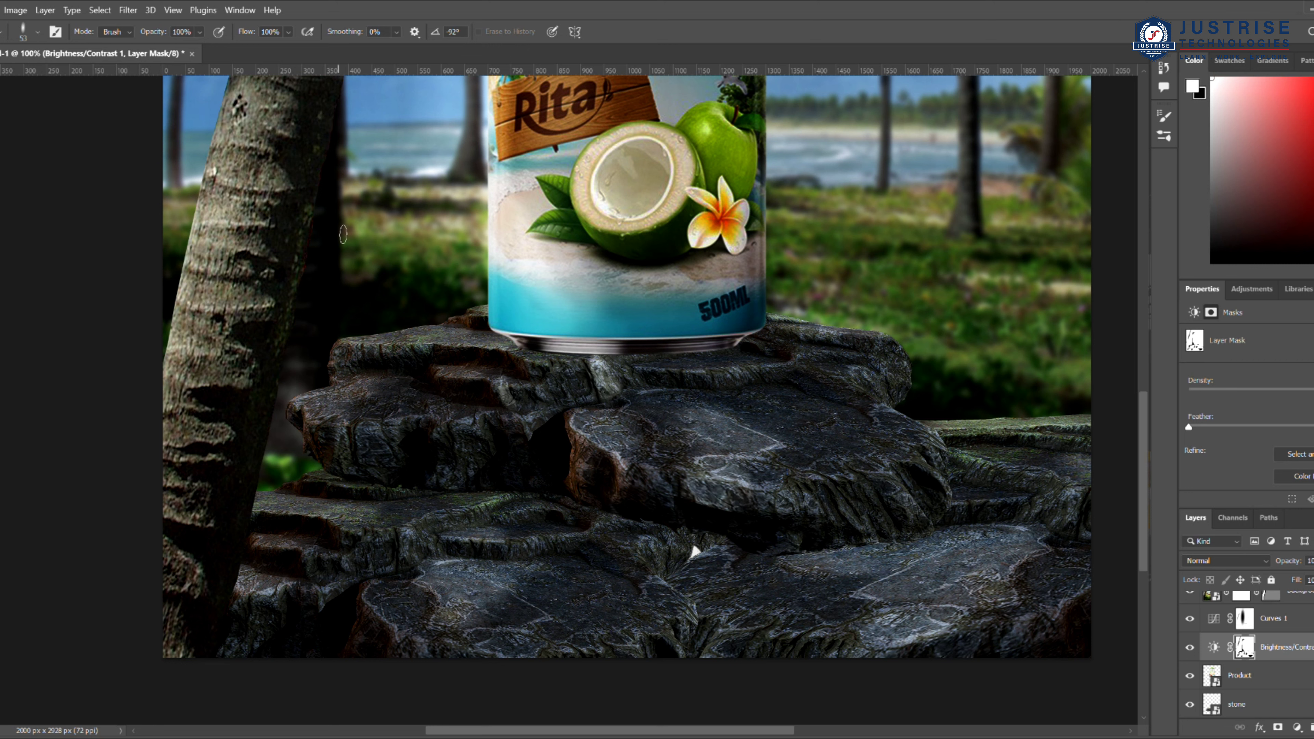
pyautogui.moveTo(876, 477); pyautogui.dragTo(907, 533)
pyautogui.moveTo(837, 488); pyautogui.dragTo(870, 530)
pyautogui.moveTo(783, 633)
pyautogui.mouseDown()
pyautogui.moveTo(775, 682)
pyautogui.moveTo(736, 668)
pyautogui.mouseUp()
# Step: Switch to the Brush tool and convert the Product layer into a regular pixel layer
pyautogui.press('b')
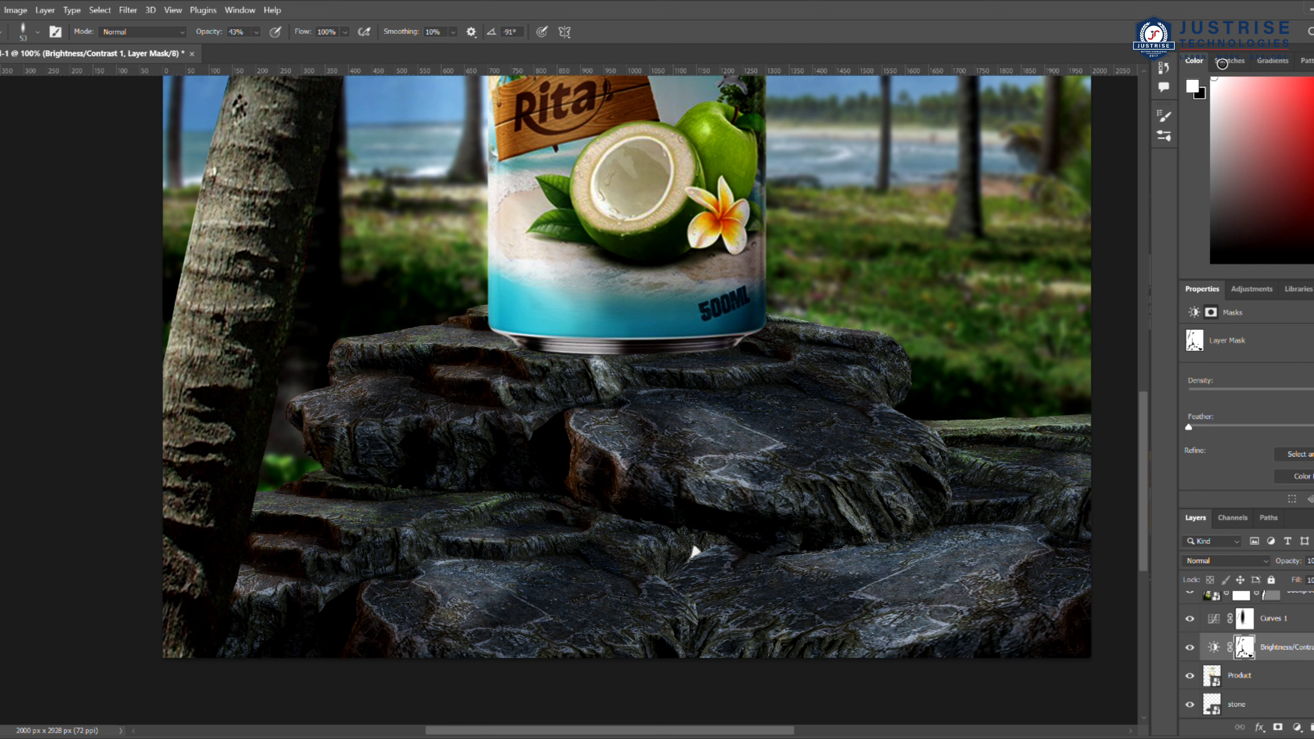
pyautogui.scroll(1, 357, 370)
pyautogui.scroll(1, 1254, 668)
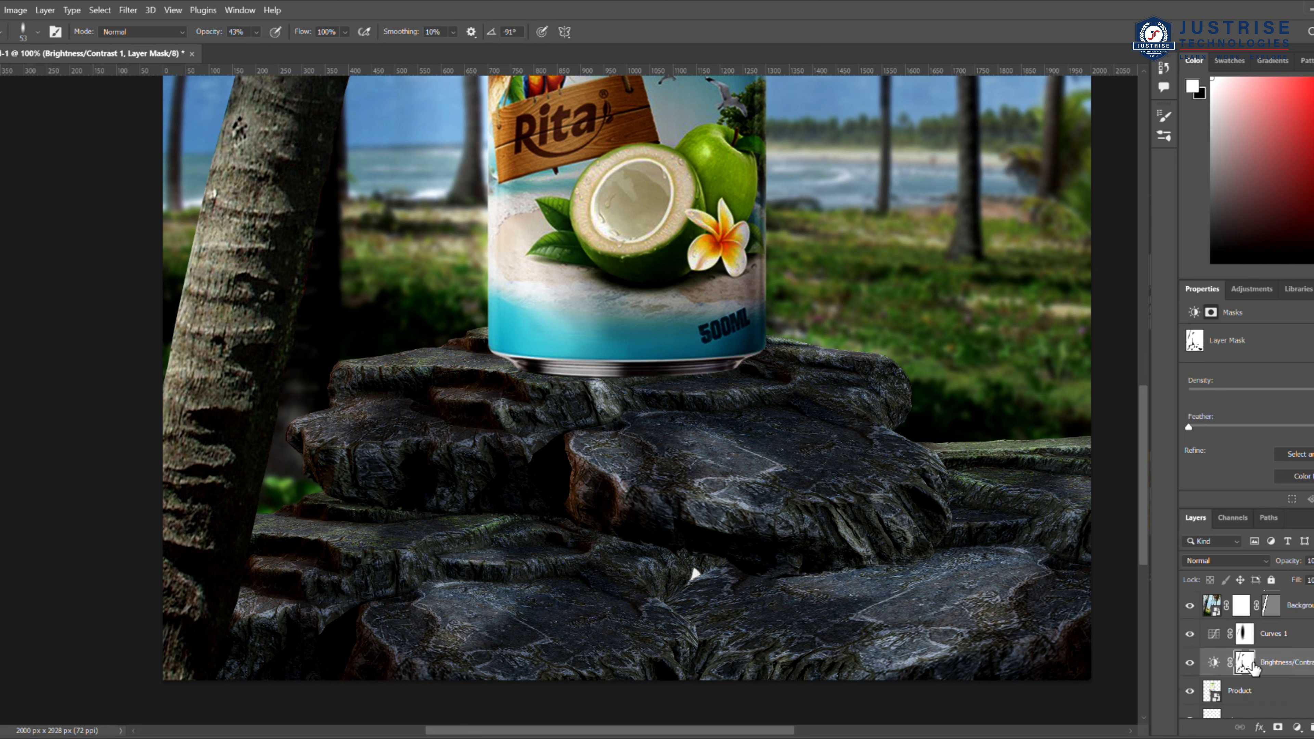
pyautogui.click(1246, 689)
pyautogui.scroll(-4, 1245, 689)
pyautogui.hotkey('ctrl', 'e')
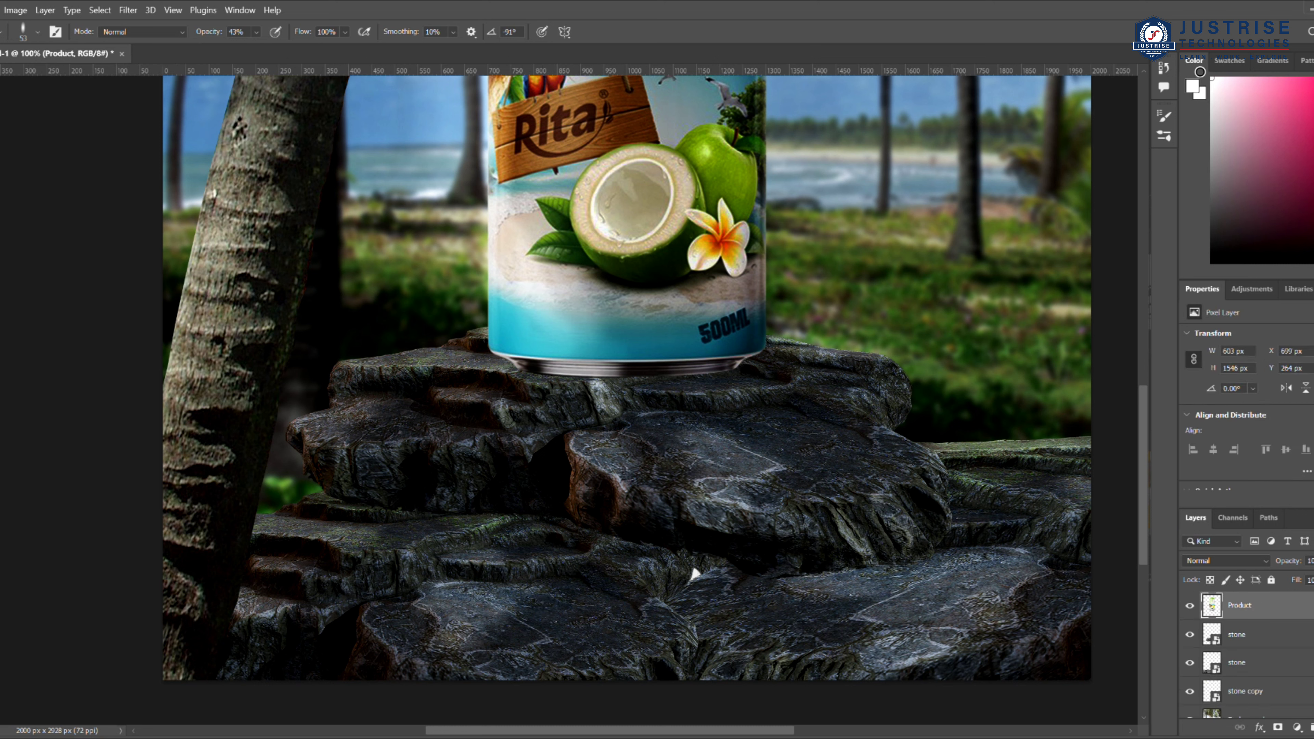
# Step: Brush a white highlight onto the left tip of the upper rock on the Product layer
pyautogui.moveTo(292, 440); pyautogui.dragTo(313, 433)
pyautogui.moveTo(24, 76); pyautogui.dragTo(22, 76)
pyautogui.hotkey('ctrl', 'space')
pyautogui.keyDown('ctrl'); pyautogui.click(415, 466); pyautogui.keyUp('ctrl')
pyautogui.keyDown('ctrl'); pyautogui.click(415, 465); pyautogui.keyUp('ctrl')
pyautogui.moveTo(42, 356)
pyautogui.mouseDown()
pyautogui.moveTo(143, 321)
pyautogui.moveTo(137, 413)
pyautogui.moveTo(206, 407)
pyautogui.mouseUp()
pyautogui.moveTo(132, 332)
pyautogui.mouseDown()
pyautogui.moveTo(96, 396)
pyautogui.moveTo(157, 410)
pyautogui.mouseUp()
pyautogui.hotkey('ctrl', 'z')
pyautogui.hotkey('ctrl', 'z')
pyautogui.hotkey('ctrl', 'z')
# Step: Lower the brush opacity to 15% and paint soft white highlights along the upper-left rock's ledges and edges
pyautogui.click(256, 32)
pyautogui.click(252, 50)
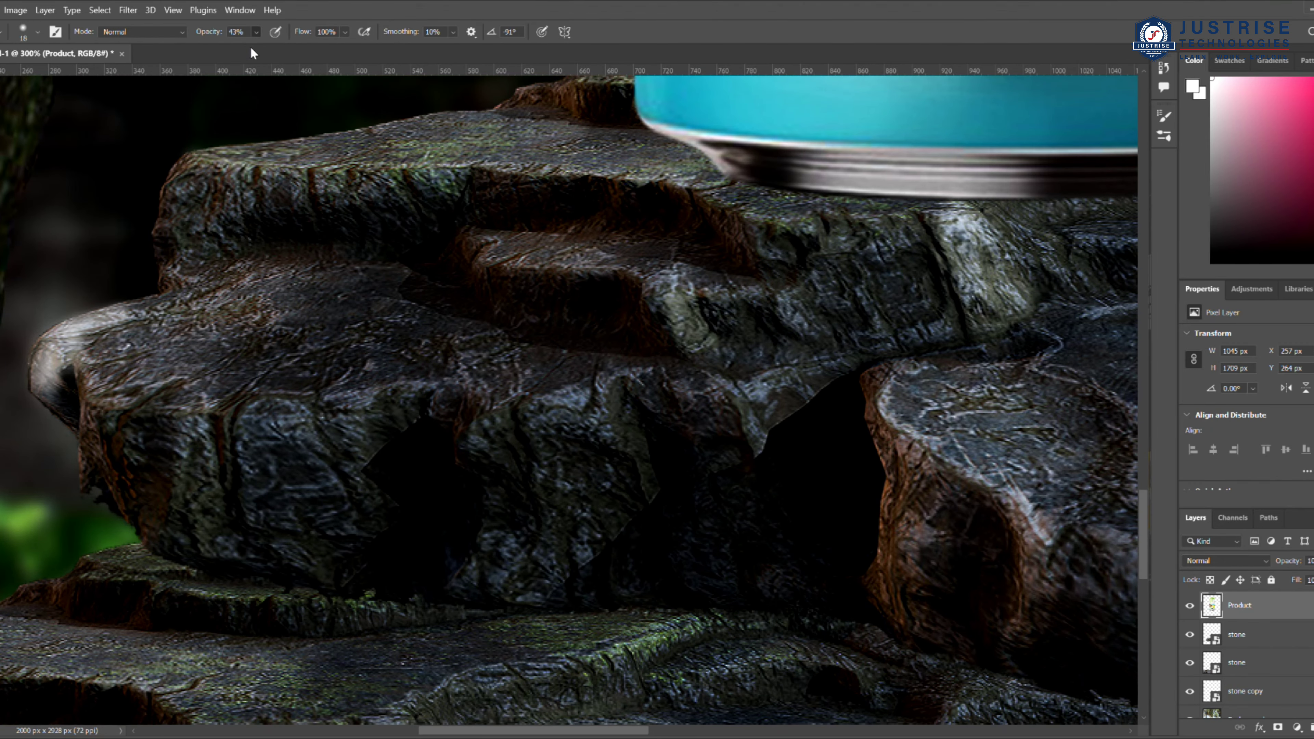
pyautogui.moveTo(70, 358)
pyautogui.mouseDown()
pyautogui.moveTo(174, 417)
pyautogui.moveTo(103, 362)
pyautogui.moveTo(259, 399)
pyautogui.mouseUp()
pyautogui.moveTo(175, 243)
pyautogui.mouseDown()
pyautogui.moveTo(197, 267)
pyautogui.moveTo(290, 179)
pyautogui.moveTo(352, 171)
pyautogui.mouseUp()
pyautogui.moveTo(88, 404)
pyautogui.mouseDown()
pyautogui.moveTo(134, 466)
pyautogui.moveTo(103, 414)
pyautogui.mouseUp()
pyautogui.scroll(3, 505, 310)
pyautogui.moveTo(279, 309); pyautogui.dragTo(519, 318)
pyautogui.moveTo(466, 377); pyautogui.dragTo(647, 425)
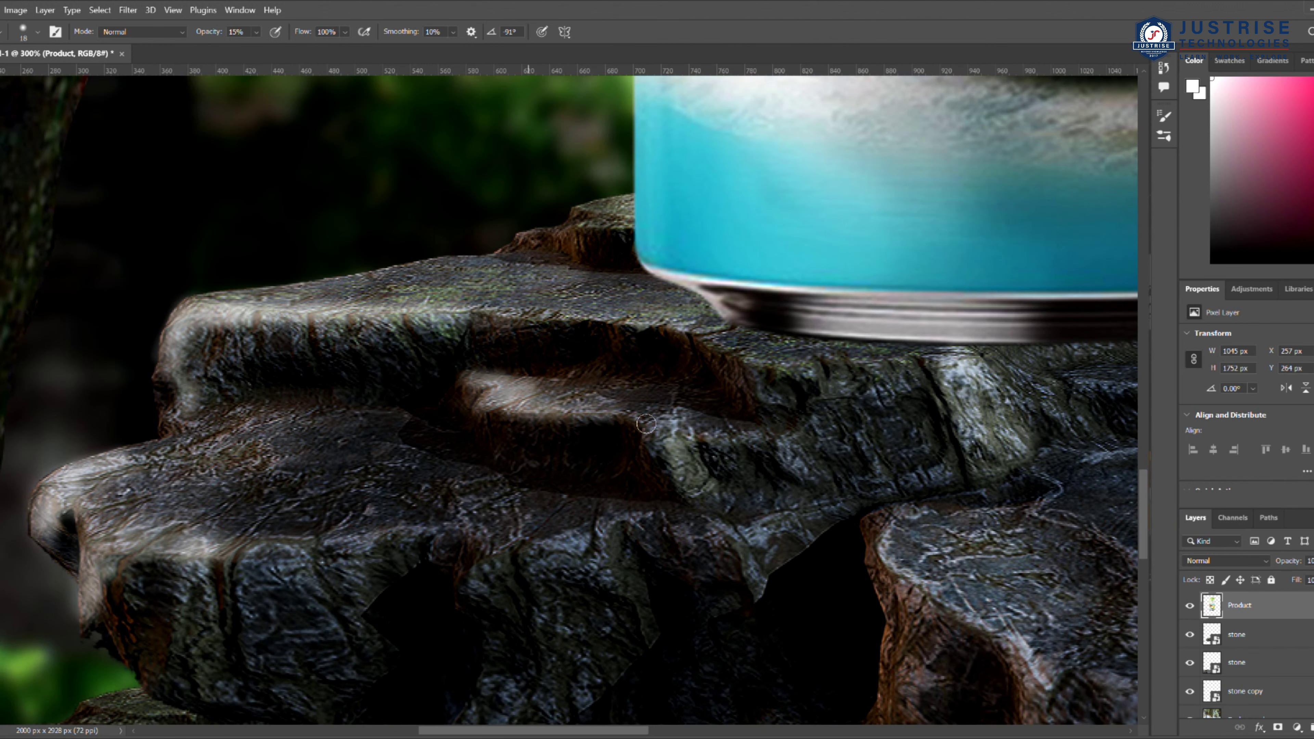
pyautogui.scroll(-3, 538, 423)
pyautogui.moveTo(249, 390)
pyautogui.mouseDown()
pyautogui.moveTo(239, 473)
pyautogui.moveTo(282, 395)
pyautogui.mouseUp()
pyautogui.moveTo(391, 445); pyautogui.dragTo(544, 311)
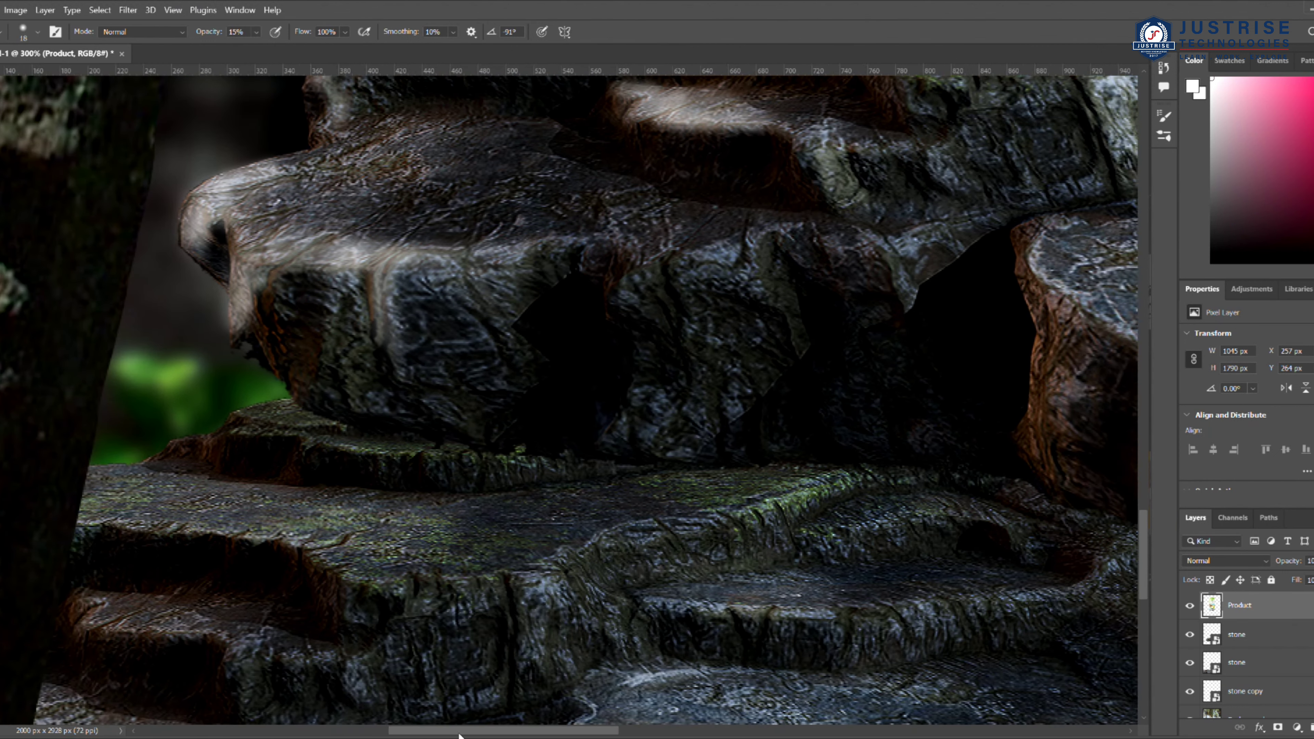
# Step: Paint soft white highlights on the lower-left rock ledges beside the palm trunk
pyautogui.moveTo(20, 486); pyautogui.dragTo(150, 477)
pyautogui.moveTo(249, 500)
pyautogui.mouseDown()
pyautogui.moveTo(41, 519)
pyautogui.moveTo(370, 534)
pyautogui.mouseUp()
pyautogui.moveTo(78, 603)
pyautogui.mouseDown()
pyautogui.moveTo(222, 619)
pyautogui.moveTo(98, 619)
pyautogui.mouseUp()
pyautogui.scroll(-4, 62, 621)
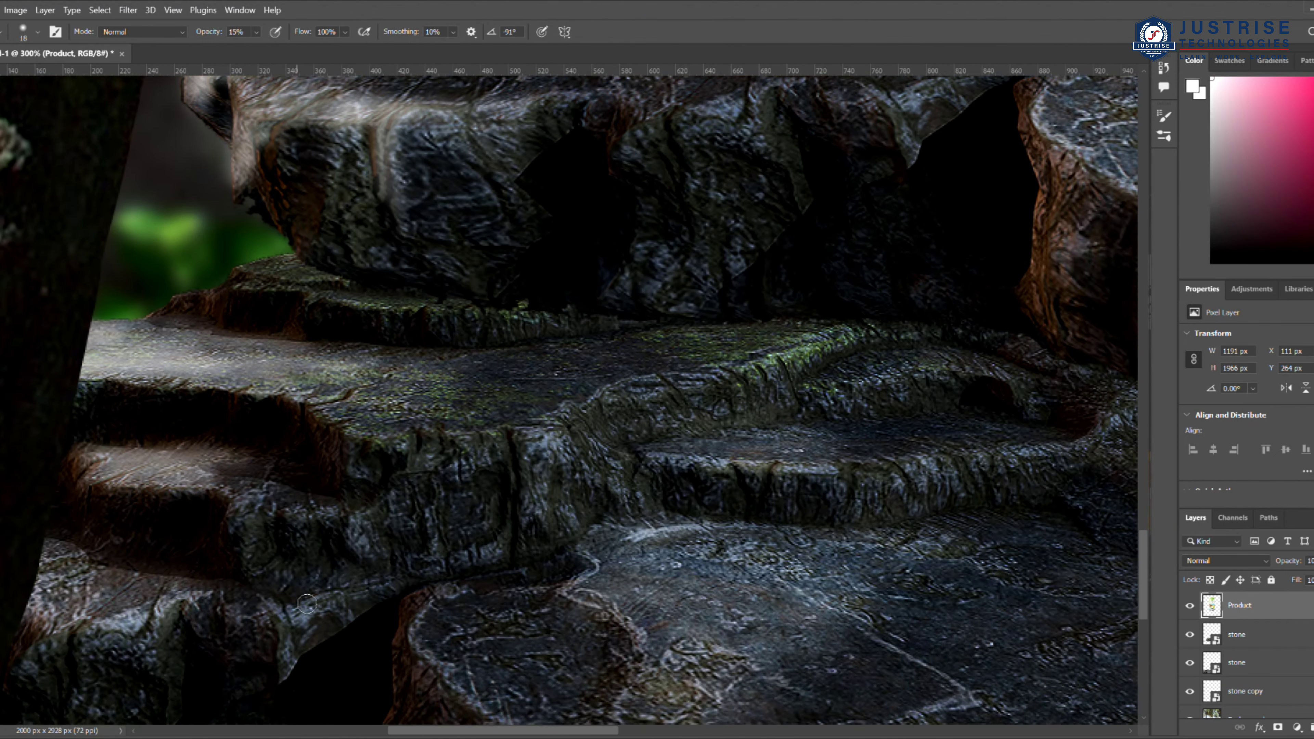
pyautogui.moveTo(23, 561)
pyautogui.mouseDown()
pyautogui.moveTo(113, 555)
pyautogui.moveTo(9, 583)
pyautogui.moveTo(124, 559)
pyautogui.mouseUp()
# Step: Paint white highlights around the brown left edge of the central boulder and the rock face beneath the can
pyautogui.scroll(-1, 660, 526)
pyautogui.hscroll(10, 660, 404)
pyautogui.scroll(7, 660, 403)
pyautogui.moveTo(639, 321)
pyautogui.mouseDown()
pyautogui.moveTo(786, 455)
pyautogui.moveTo(768, 426)
pyautogui.mouseUp()
pyautogui.scroll(3, 786, 437)
pyautogui.moveTo(701, 267); pyautogui.dragTo(740, 363)
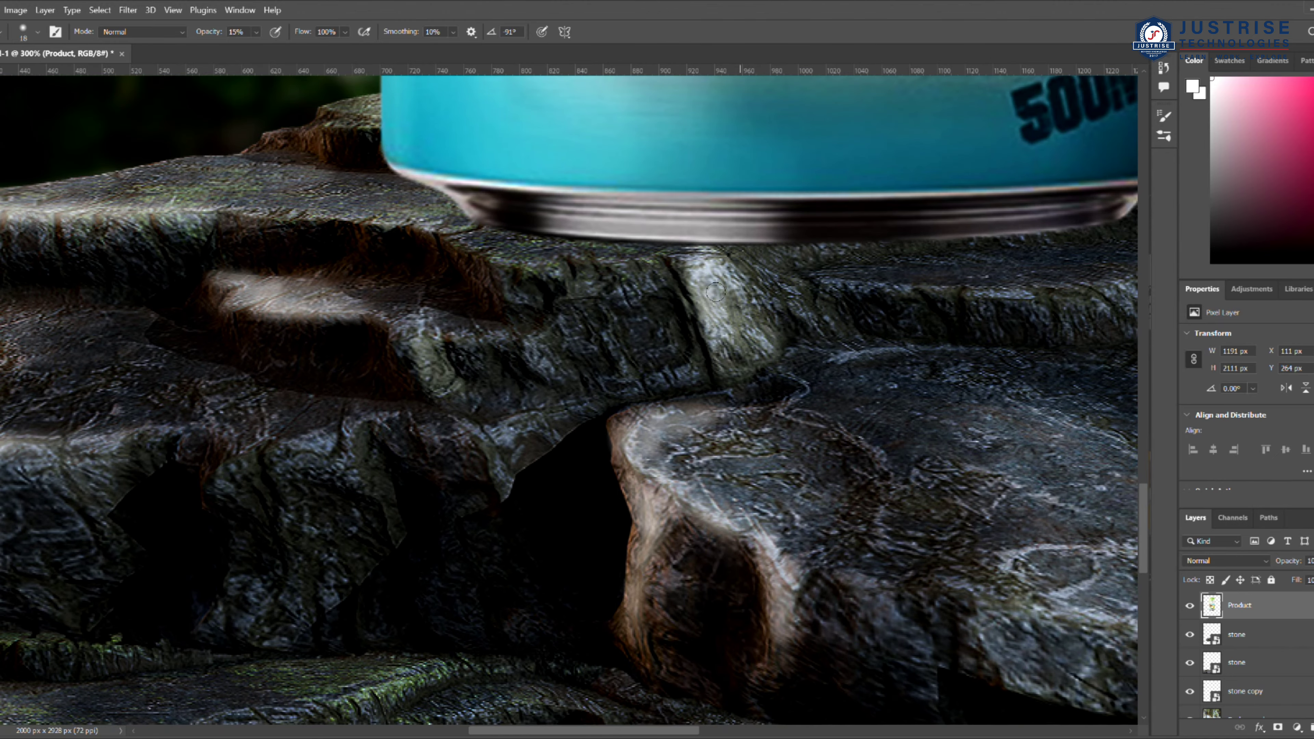
pyautogui.scroll(3, 740, 362)
pyautogui.moveTo(424, 209); pyautogui.dragTo(325, 243)
pyautogui.hotkey('ctrl', 'z')
# Step: Paint soft white highlights along the lower middle ledge and the front rocks
pyautogui.scroll(-12, 443, 598)
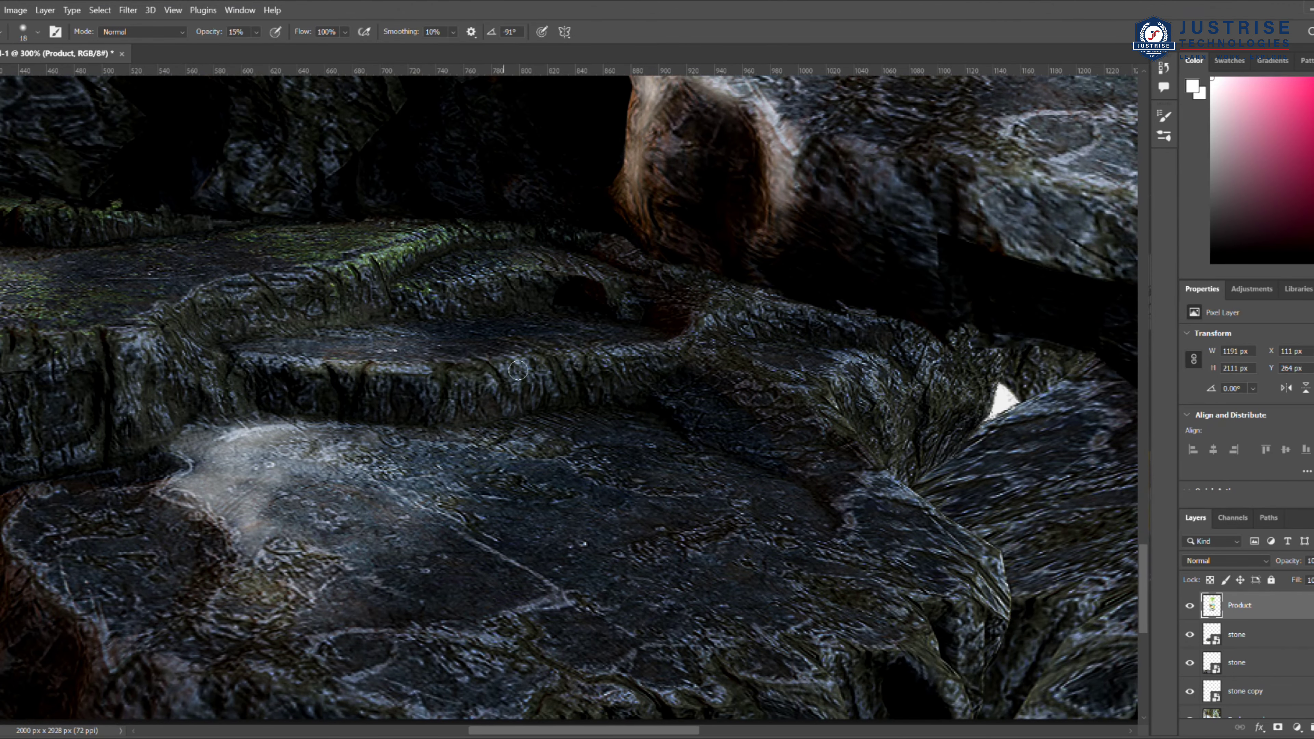
pyautogui.moveTo(439, 371); pyautogui.dragTo(647, 365)
pyautogui.scroll(-1, 522, 714)
pyautogui.moveTo(522, 730); pyautogui.dragTo(450, 730)
pyautogui.moveTo(387, 451)
pyautogui.mouseDown()
pyautogui.moveTo(365, 505)
pyautogui.moveTo(448, 592)
pyautogui.mouseUp()
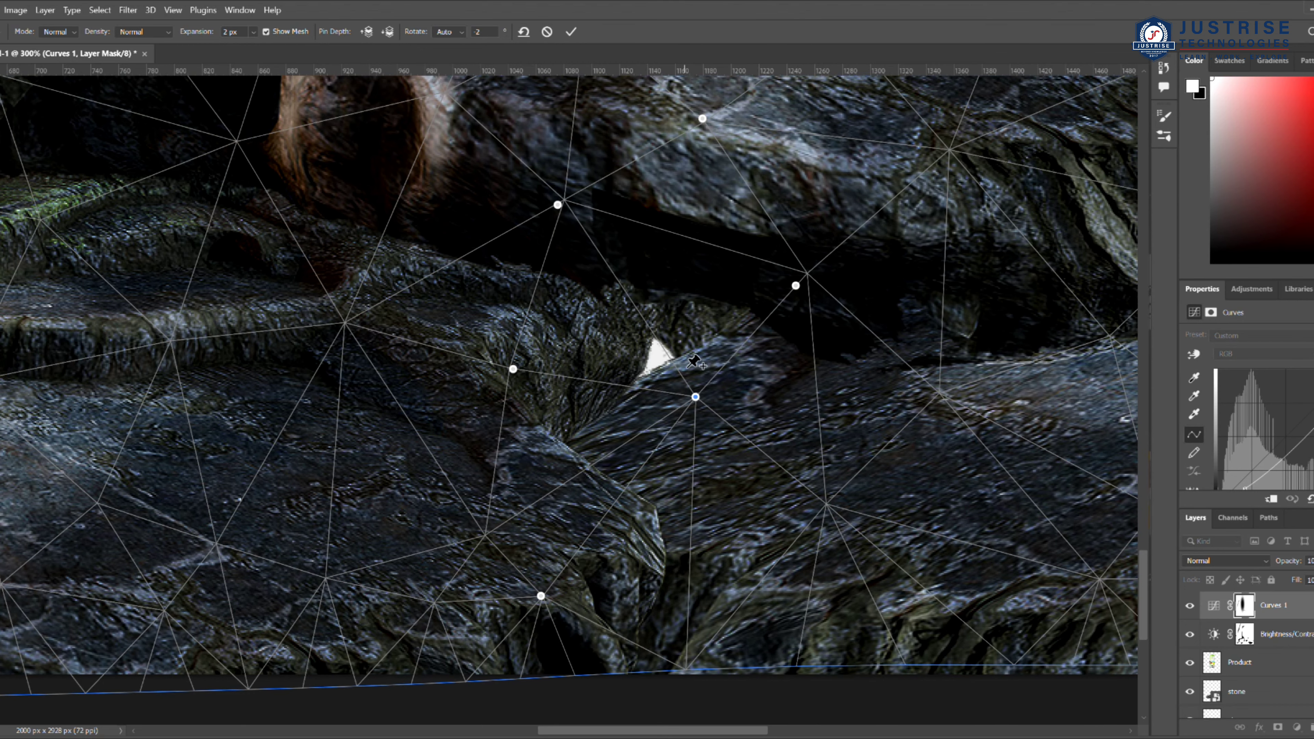
# Step: Try to close the white gap between the lower rocks by moving a Puppet Warp pin
pyautogui.moveTo(558, 206); pyautogui.dragTo(551, 161)
pyautogui.press('Return')
pyautogui.scroll(3, 610, 310)
pyautogui.press('b')
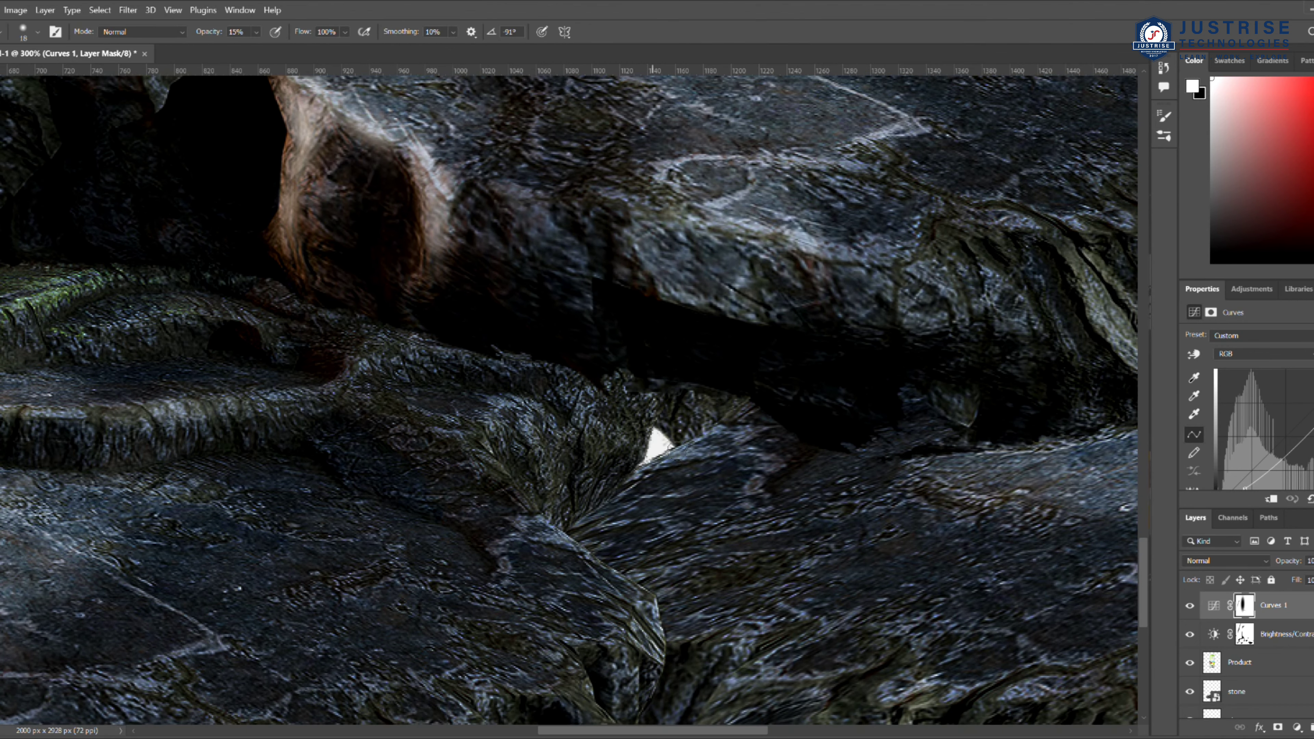
pyautogui.press('x')
pyautogui.press('0')
pyautogui.scroll(1, 148, 109)
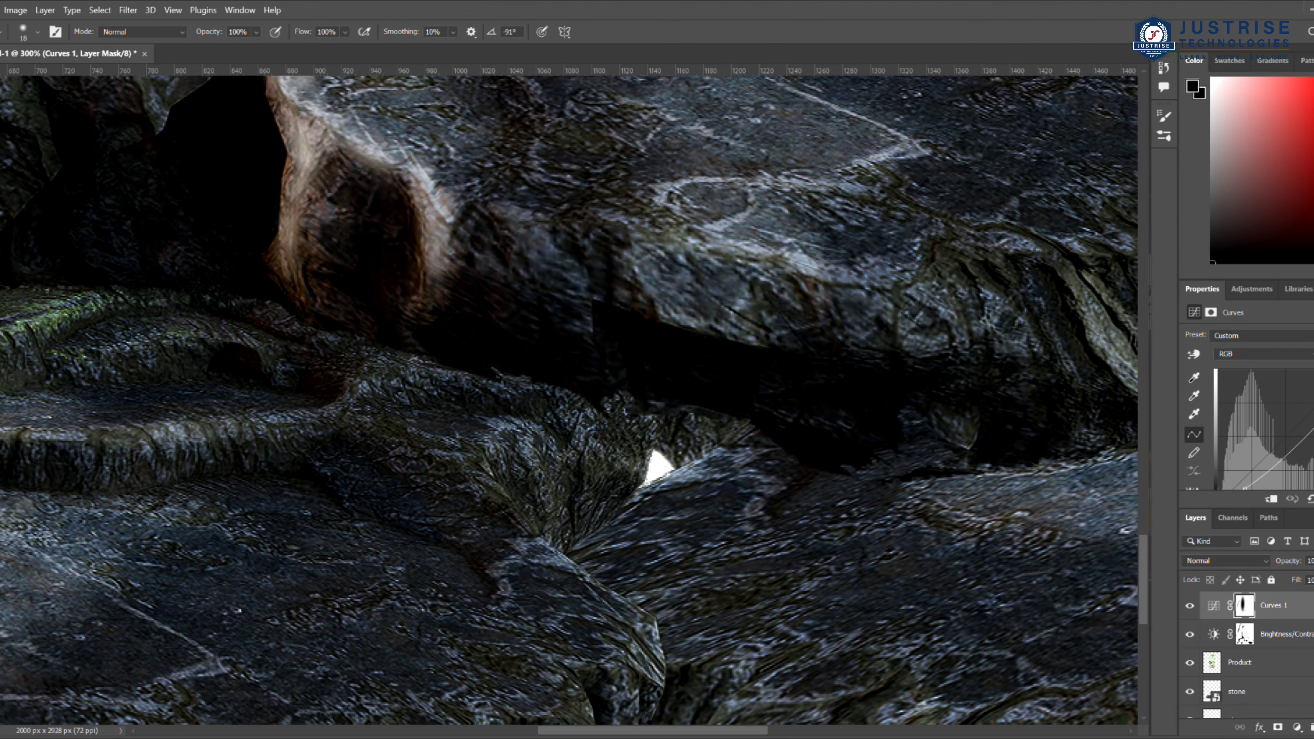
pyautogui.press('v')
pyautogui.scroll(3, 559, 270)
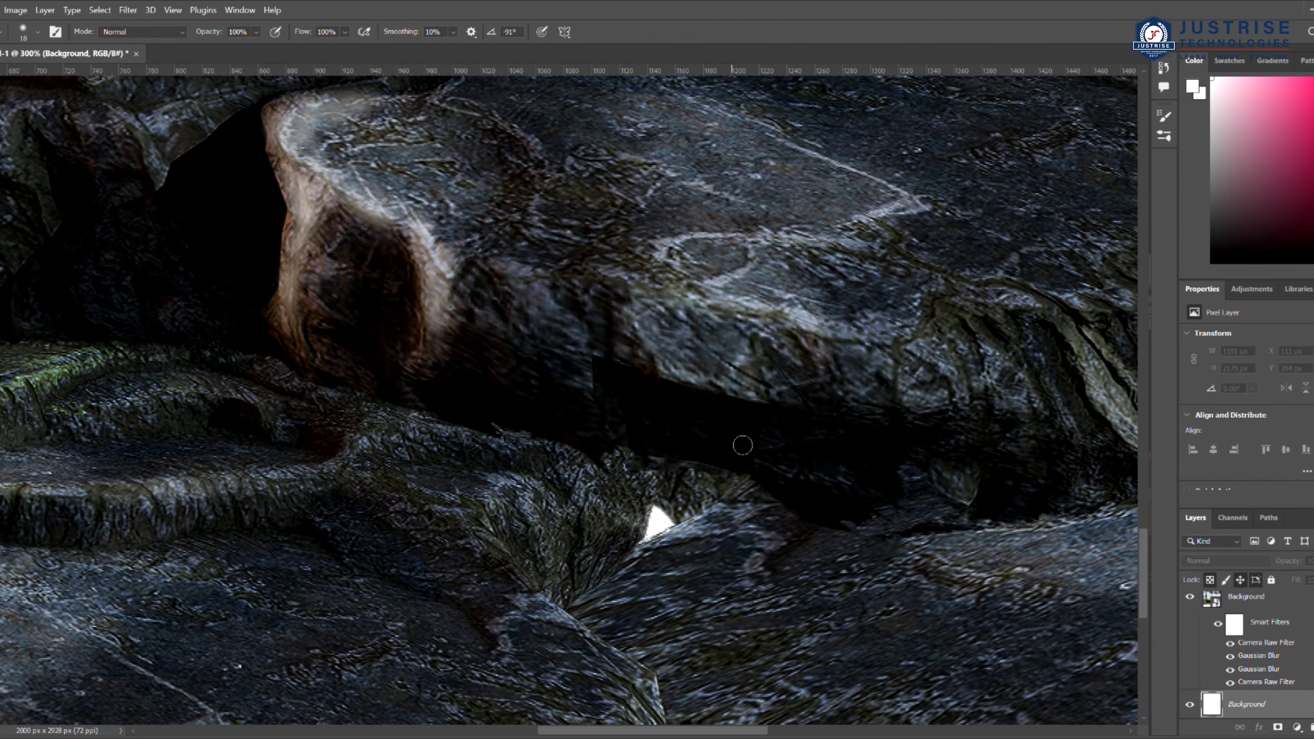
pyautogui.hotkey('ctrl', 't')
pyautogui.hotkey('ctrl', '0')
pyautogui.press('Escape')
pyautogui.click(838, 621)
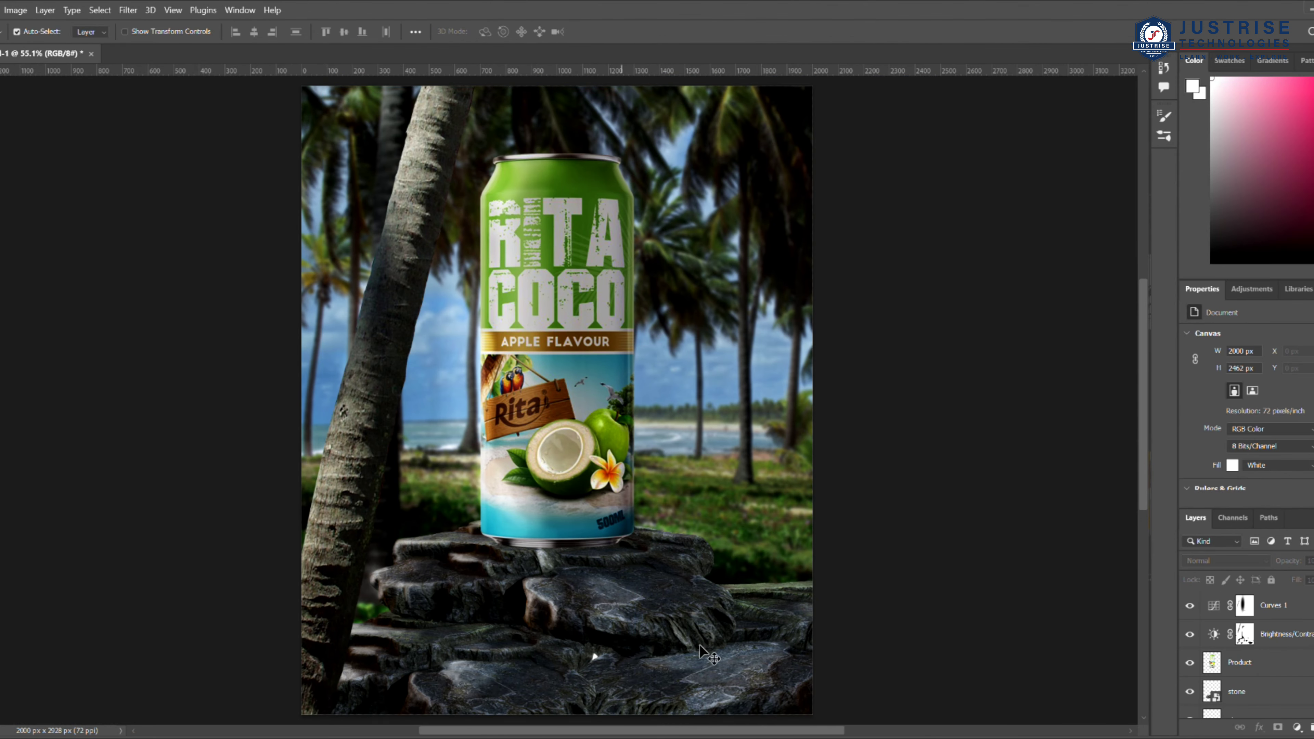
pyautogui.scroll(-4, 604, 621)
pyautogui.scroll(3, 604, 620)
pyautogui.click(604, 621)
pyautogui.hotkey('ctrl', 't')
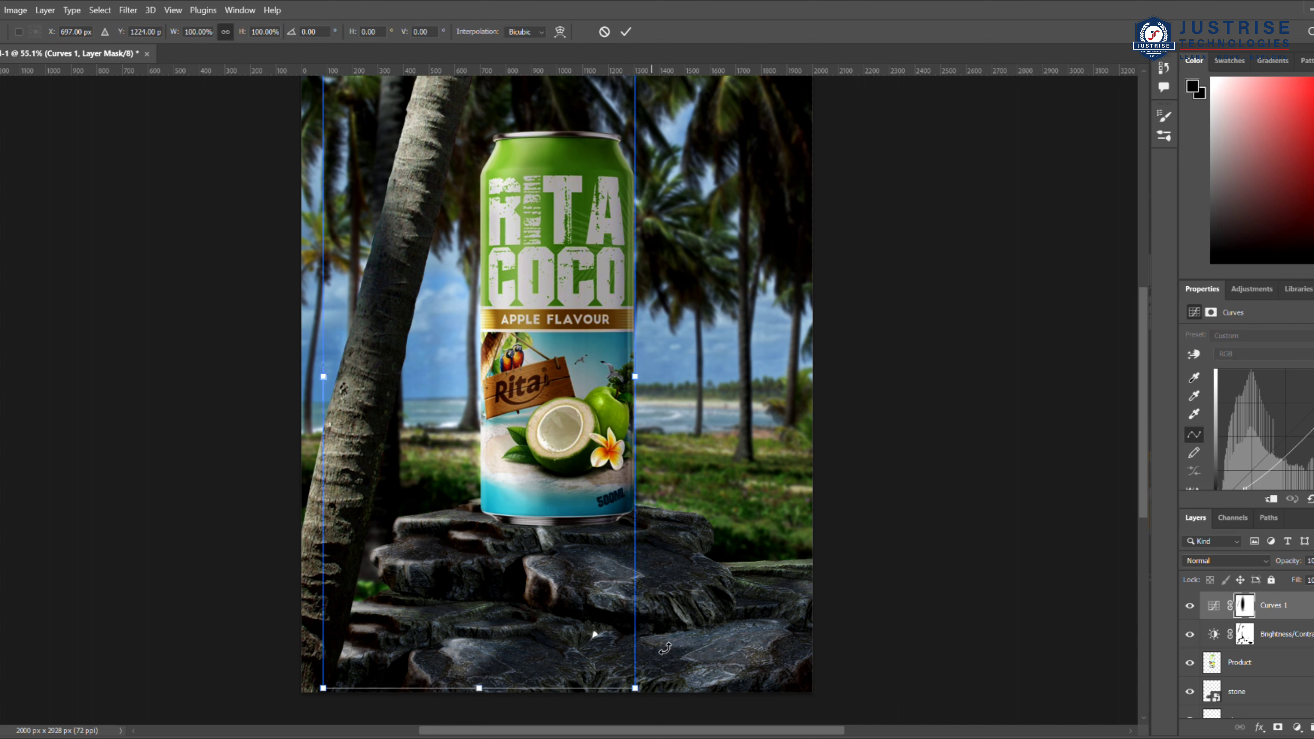
# Step: Transform the overlapping stones slightly to close the white gap between the lower rocks
pyautogui.scroll(-3, 1236, 653)
pyautogui.click(1236, 647)
pyautogui.hotkey('ctrl', 't')
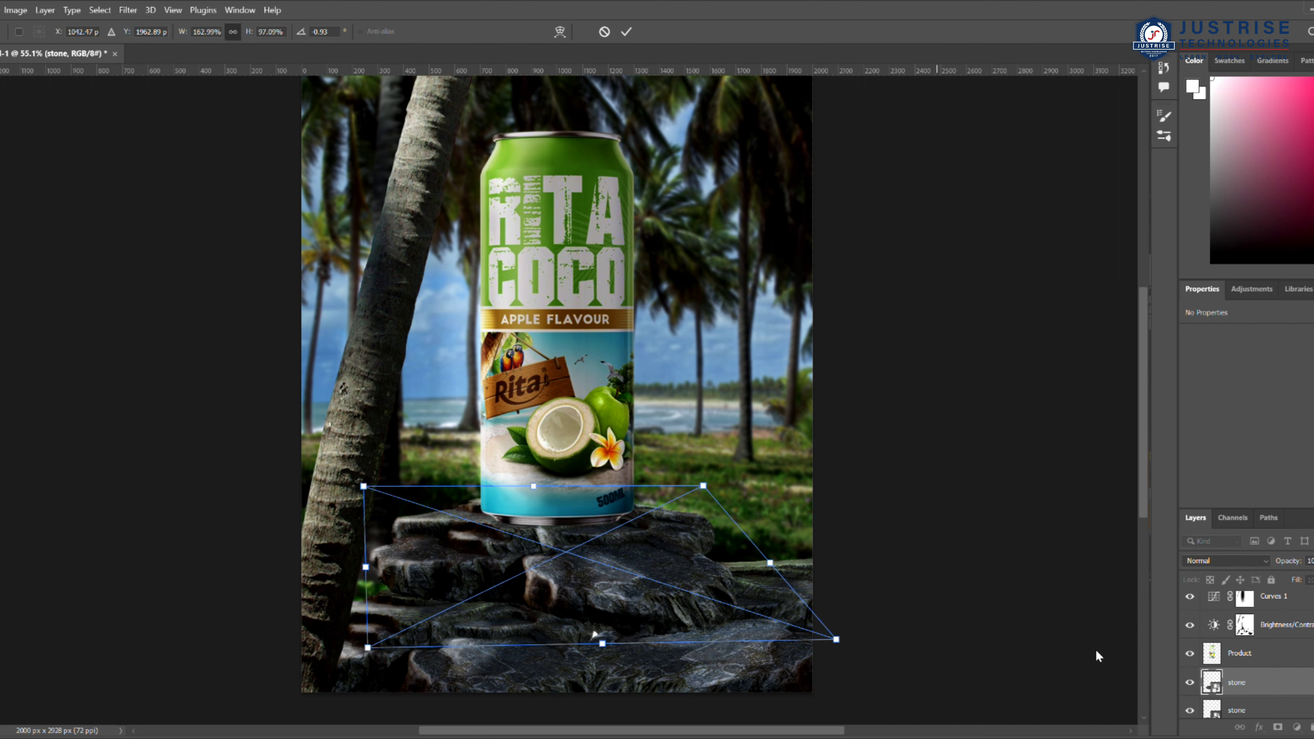
pyautogui.moveTo(651, 663); pyautogui.dragTo(656, 668)
pyautogui.press('Return')
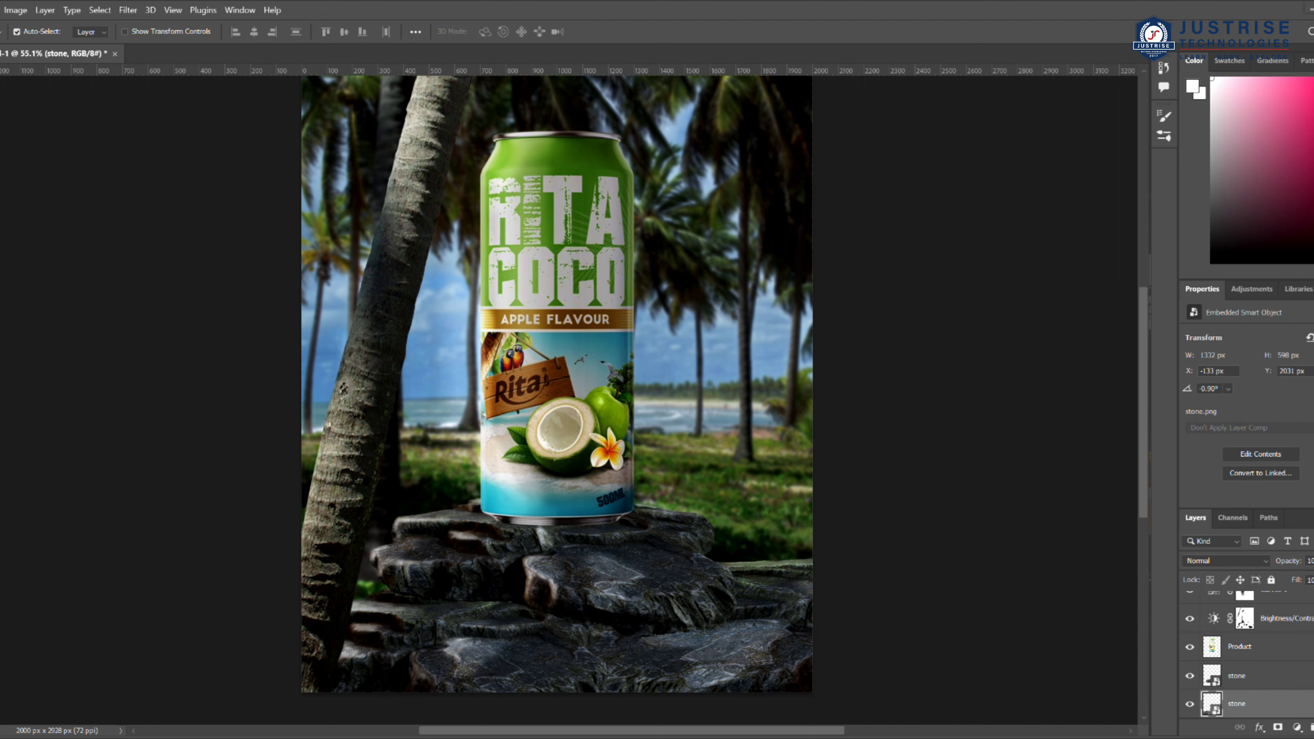
# Step: Paint a black contact shadow on the stone directly beneath the can with a wide, flattened soft brush
pyautogui.click(445, 332)
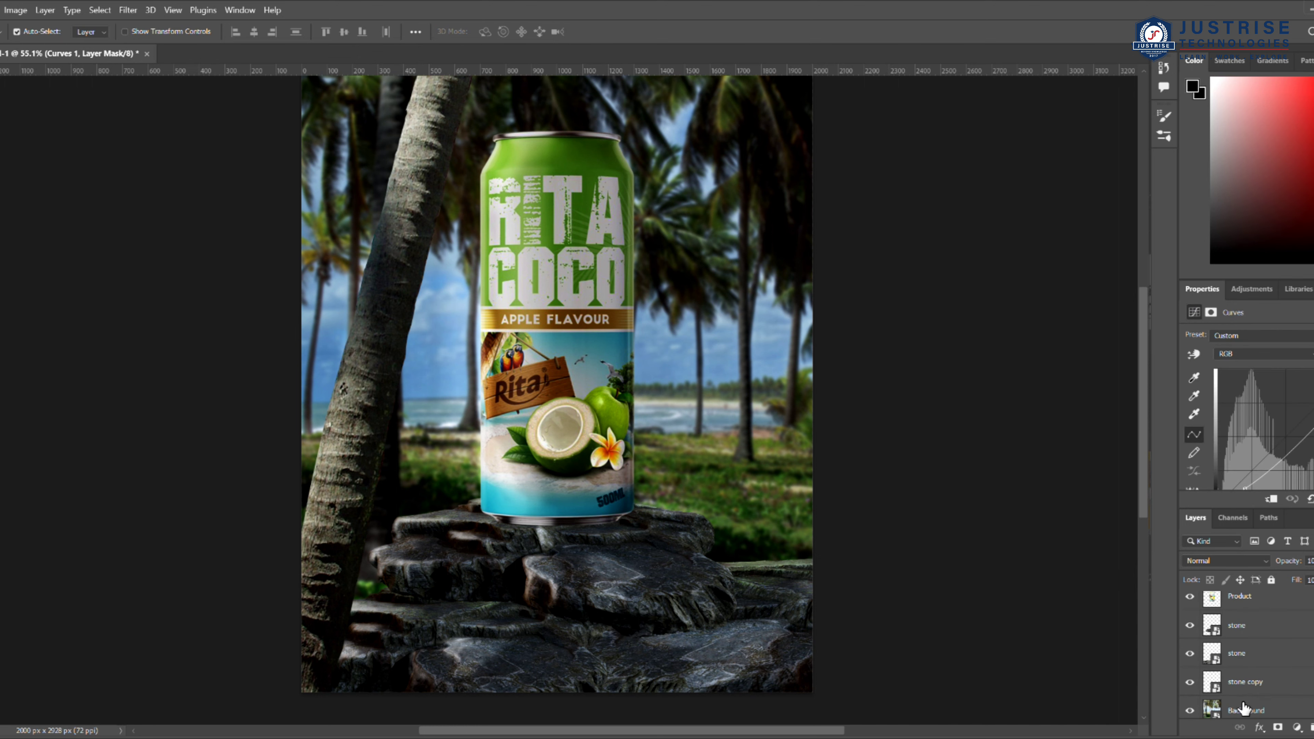
pyautogui.click(557, 321)
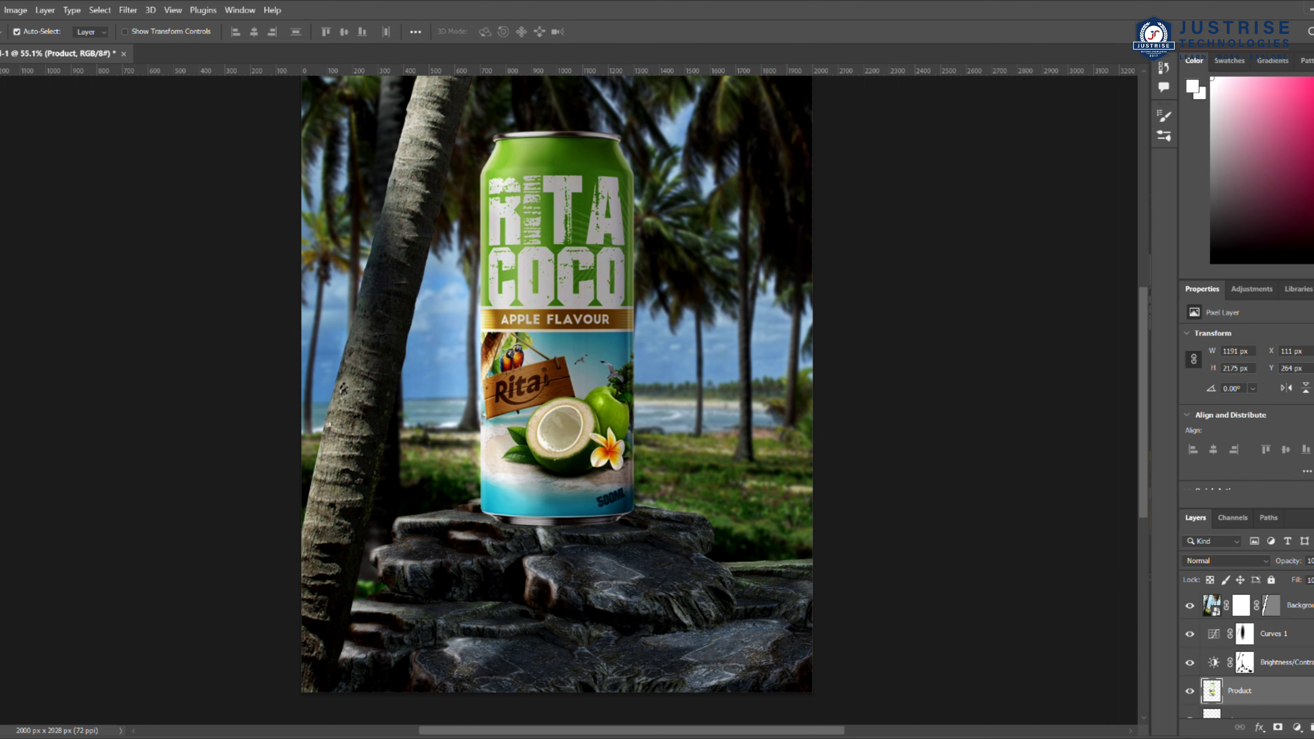
pyautogui.press('b')
pyautogui.press(']')
pyautogui.press(']')
pyautogui.press(']')
pyautogui.press(']')
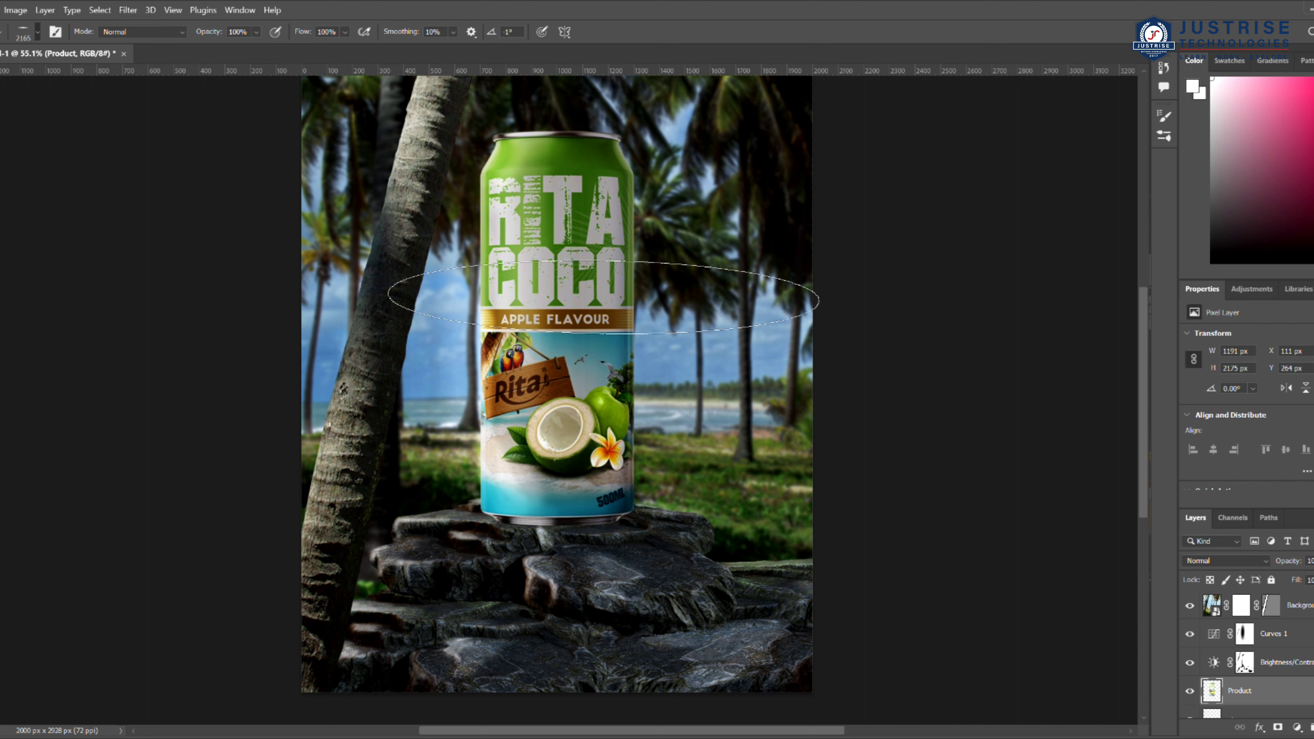
pyautogui.press('[')
pyautogui.press('[')
pyautogui.press('[')
pyautogui.press('[')
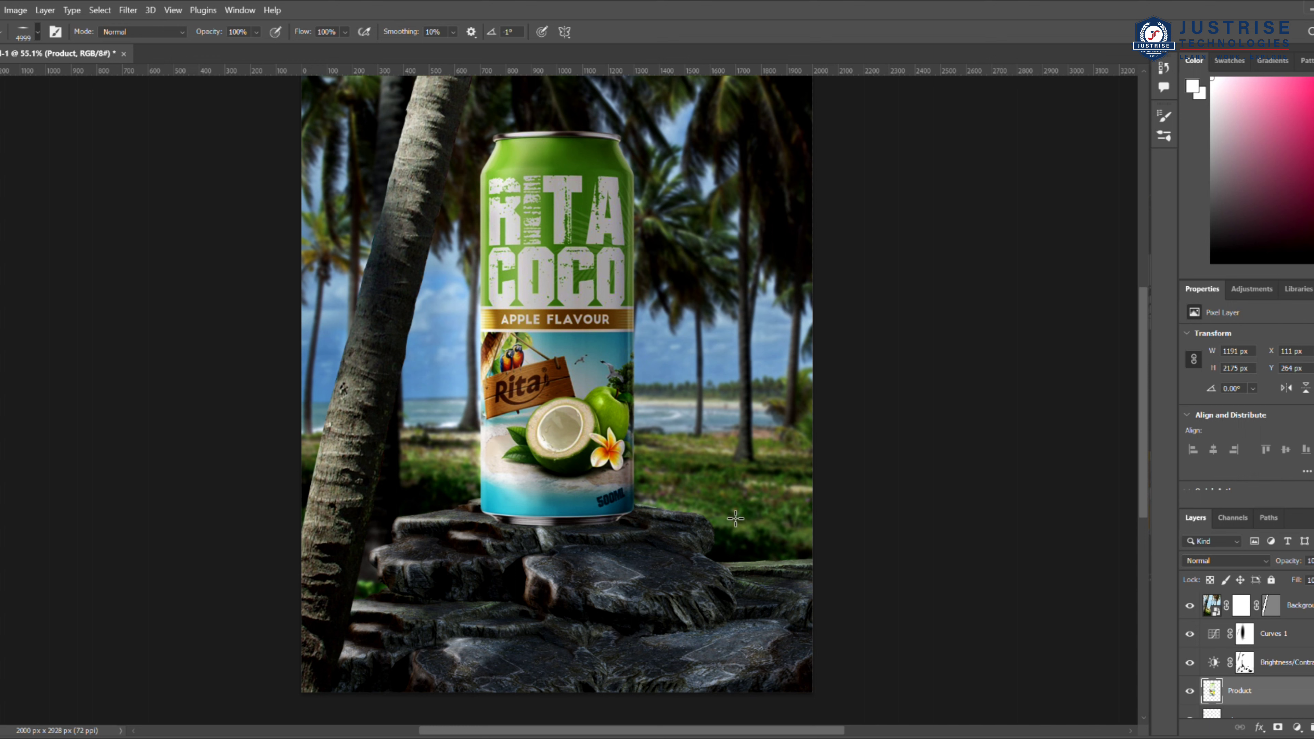
pyautogui.press('d')
pyautogui.hotkey('alt', '[')
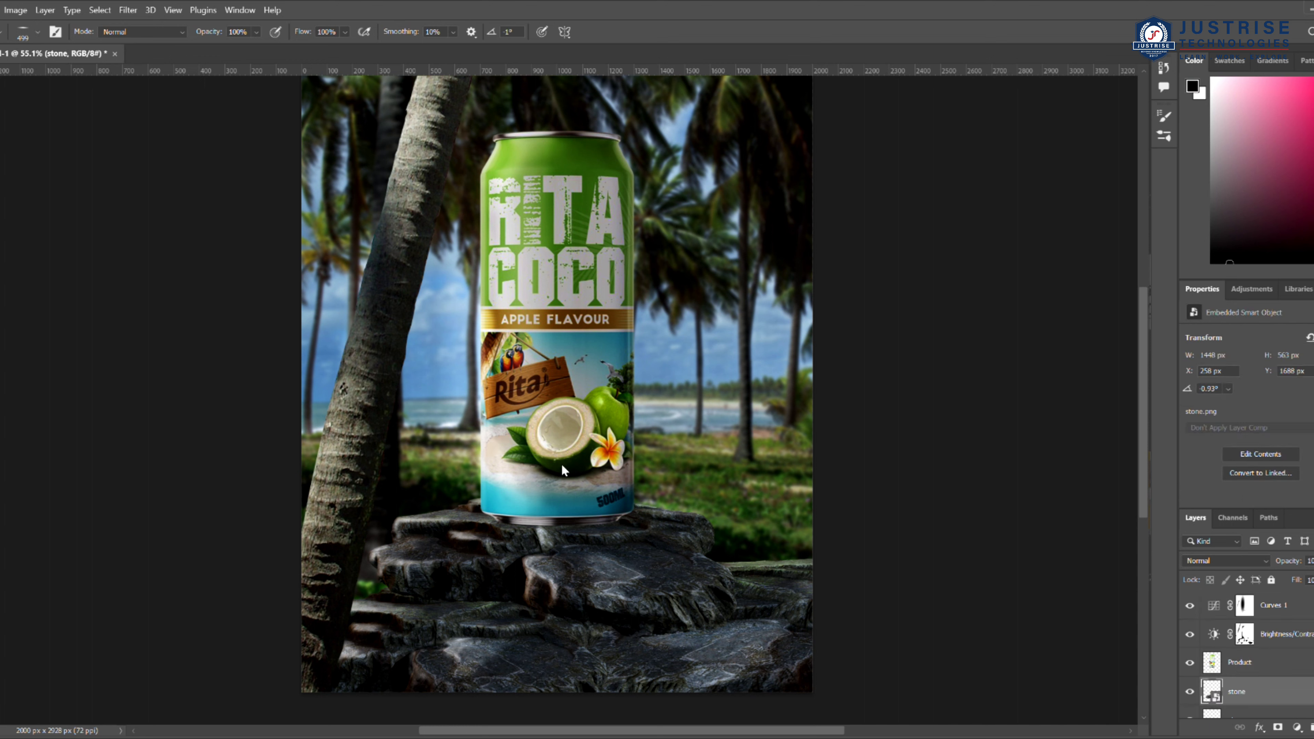
pyautogui.click(564, 470)
pyautogui.moveTo(522, 526)
pyautogui.mouseDown()
pyautogui.moveTo(605, 524)
pyautogui.moveTo(561, 526)
pyautogui.mouseUp()
pyautogui.press('v')
# Step: Darken the can's bottom edge with the flattened black brush at 29% opacity
pyautogui.click(1274, 606)
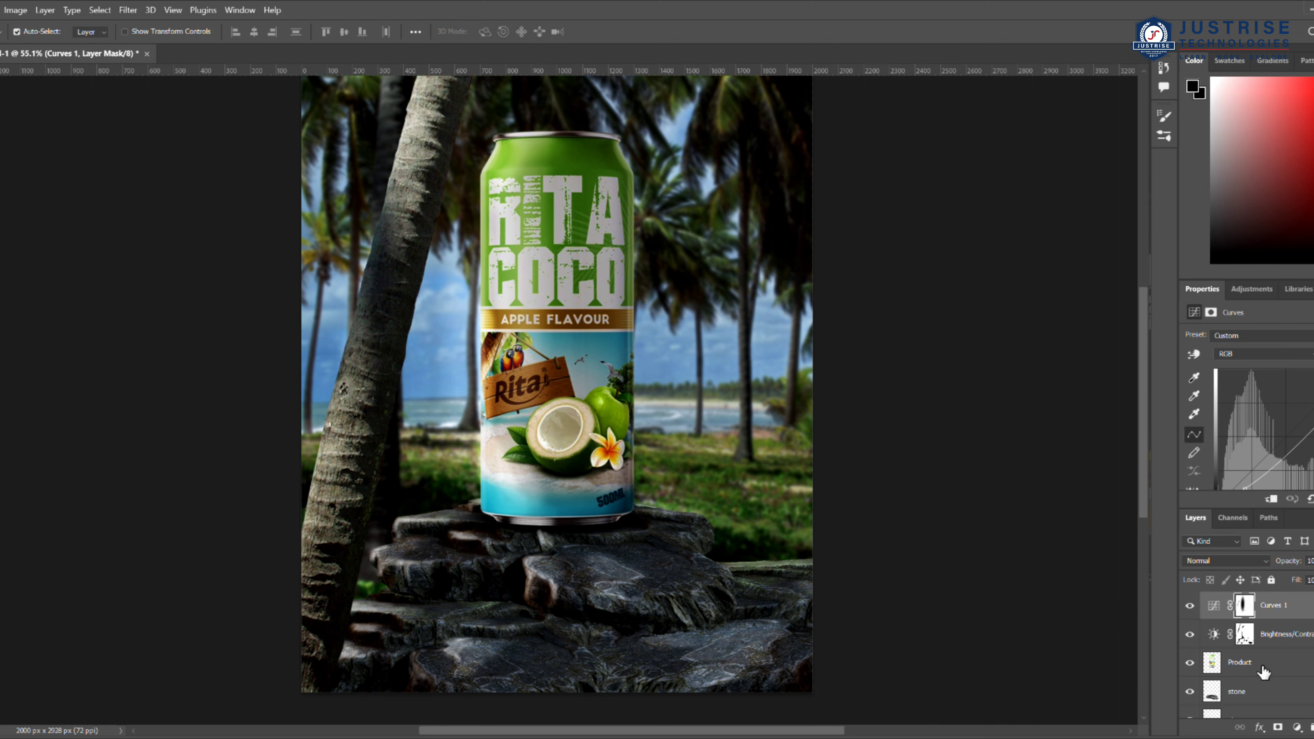
pyautogui.click(1263, 672)
pyautogui.press('b')
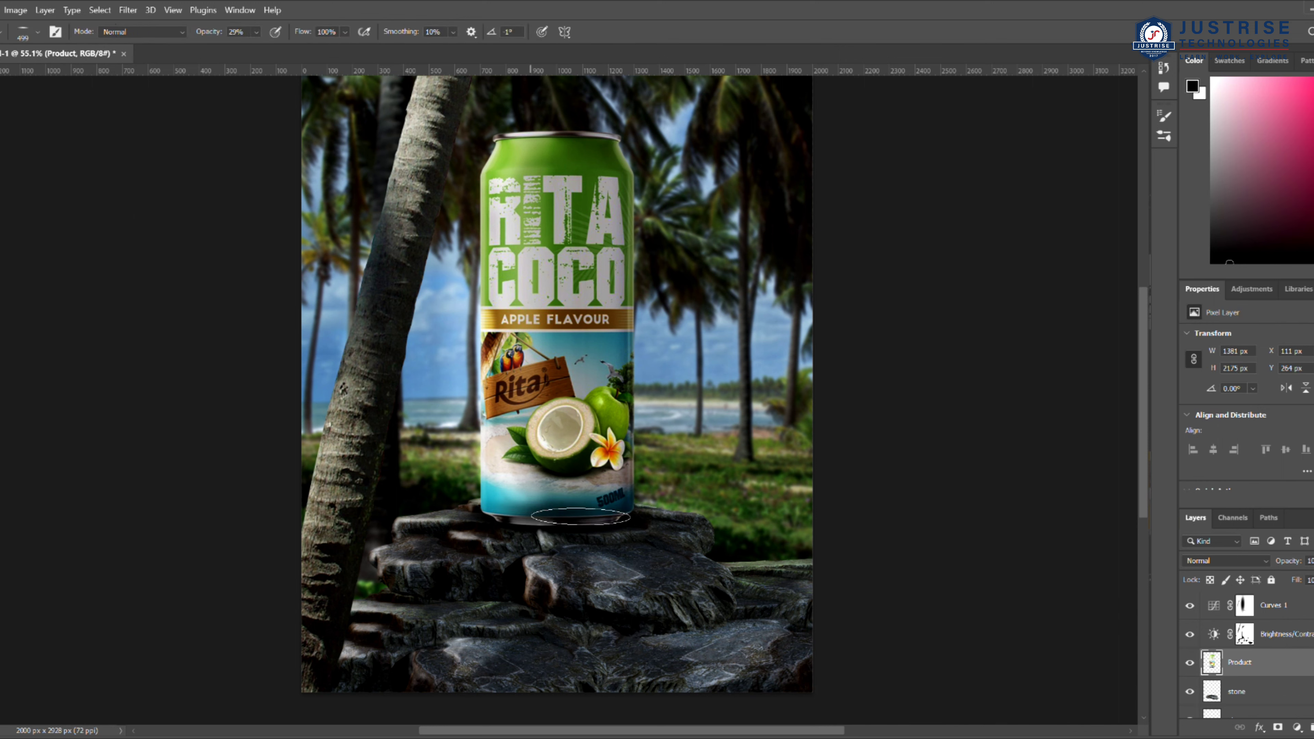
pyautogui.click(580, 517)
# Step: Shade the can's right side black at 29% opacity using the enlarged brush turned to 87°
pyautogui.click(38, 32)
pyautogui.moveTo(41, 74); pyautogui.dragTo(96, 76)
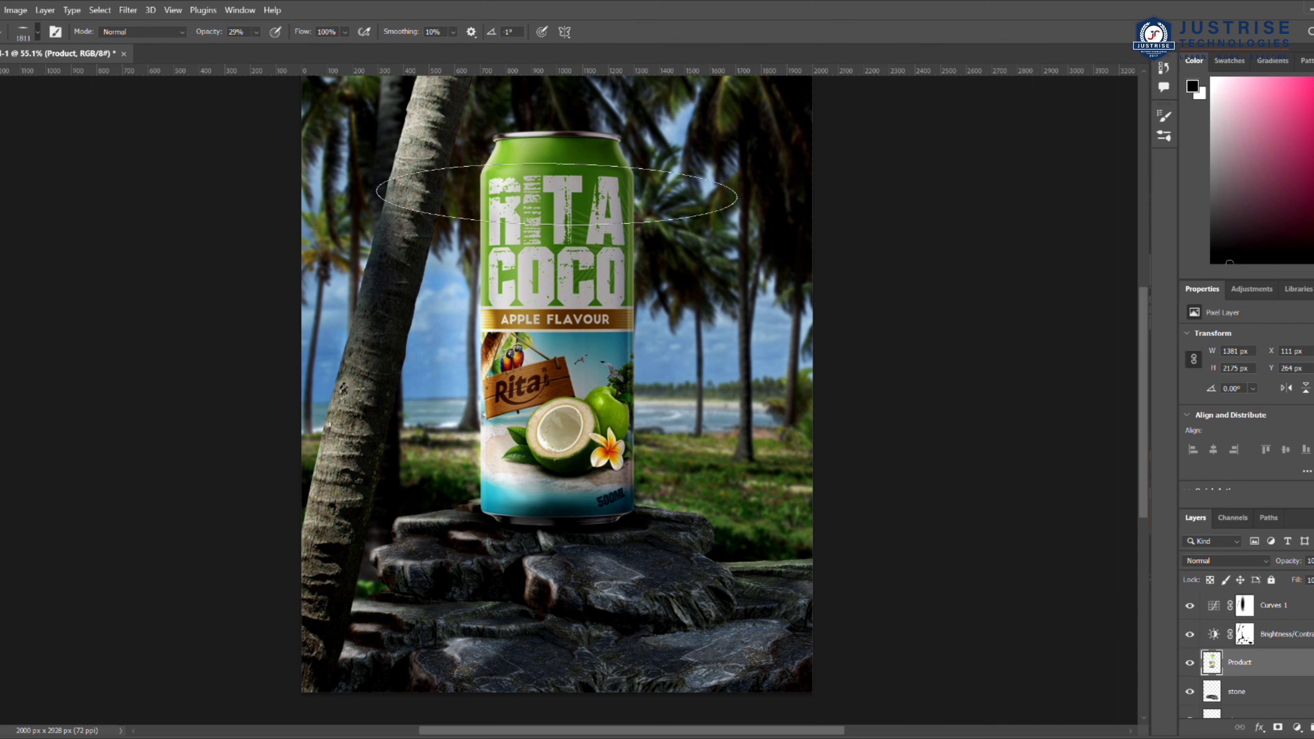
pyautogui.moveTo(491, 32); pyautogui.dragTo(434, 32)
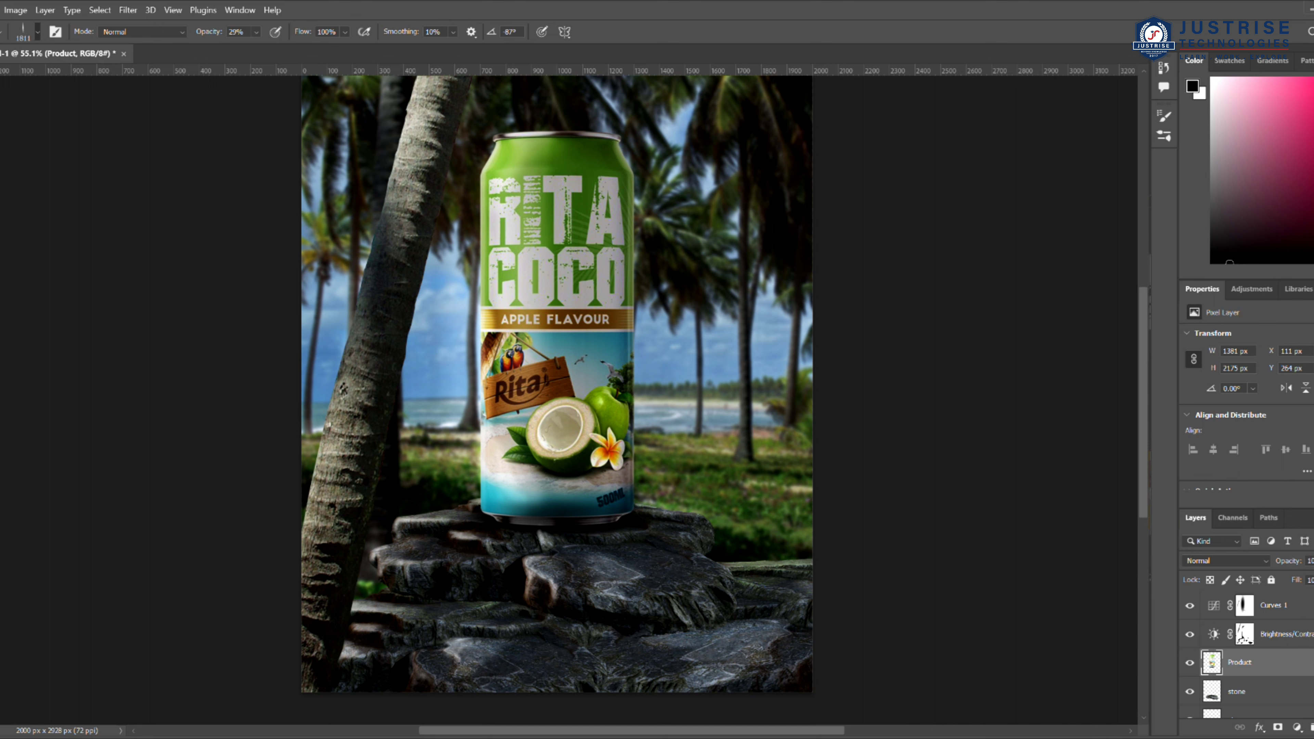
pyautogui.click(613, 328)
pyautogui.click(620, 334)
pyautogui.press('v')
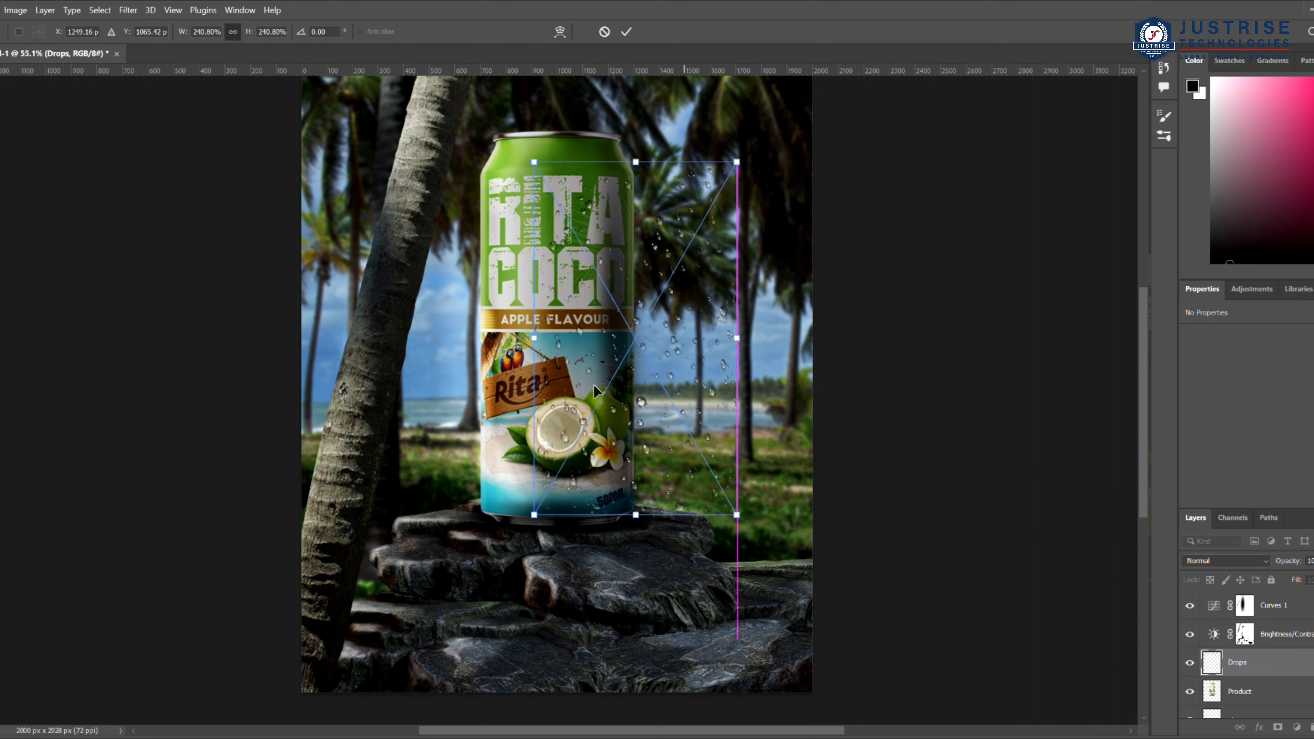
# Step: Fit the water drops over the full can and erase the drops outside its edges
pyautogui.moveTo(593, 383); pyautogui.dragTo(534, 361)
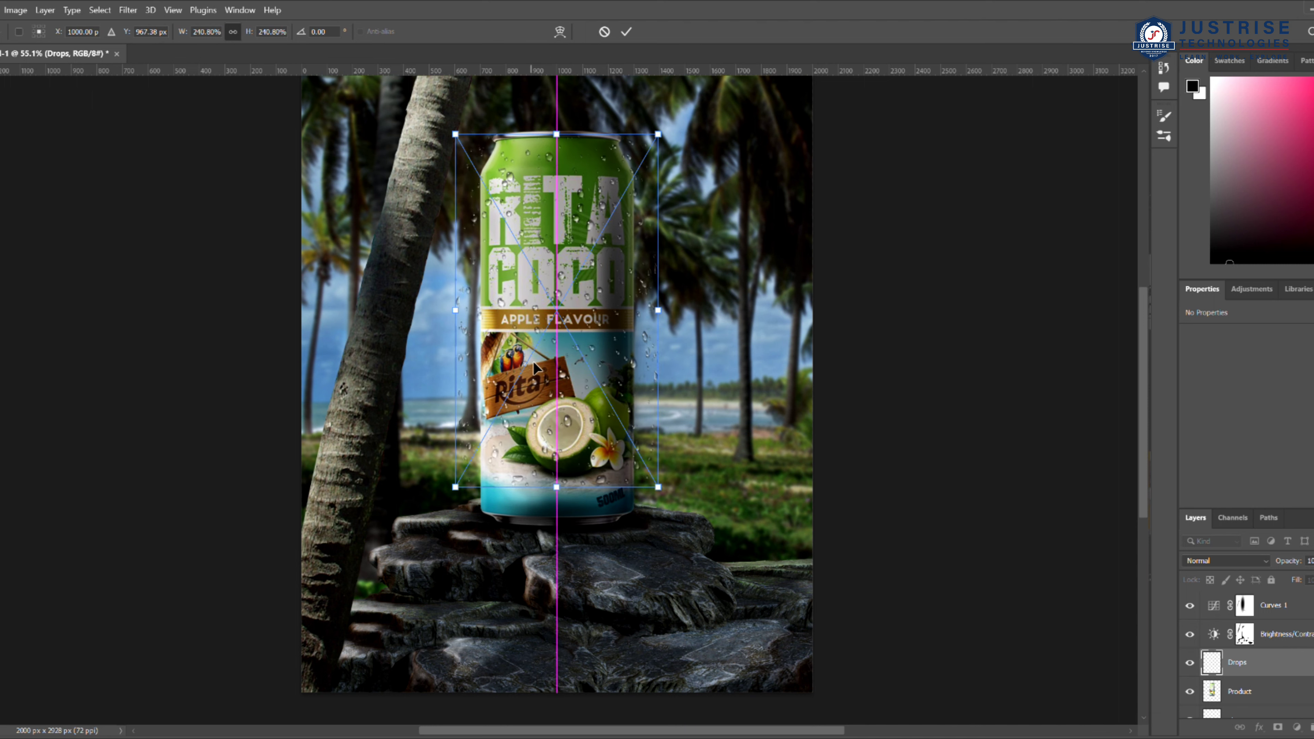
pyautogui.moveTo(660, 487); pyautogui.dragTo(672, 513)
pyautogui.press('Return')
pyautogui.press('e')
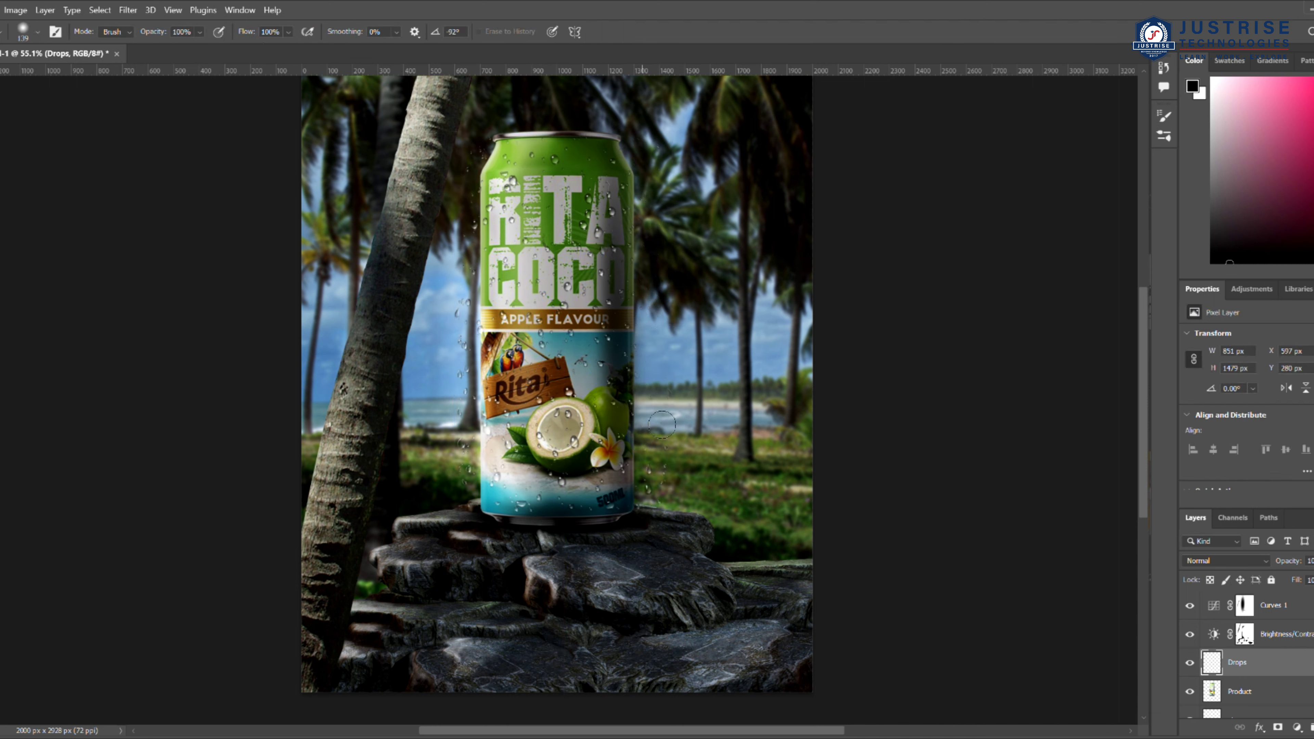
pyautogui.press('v')
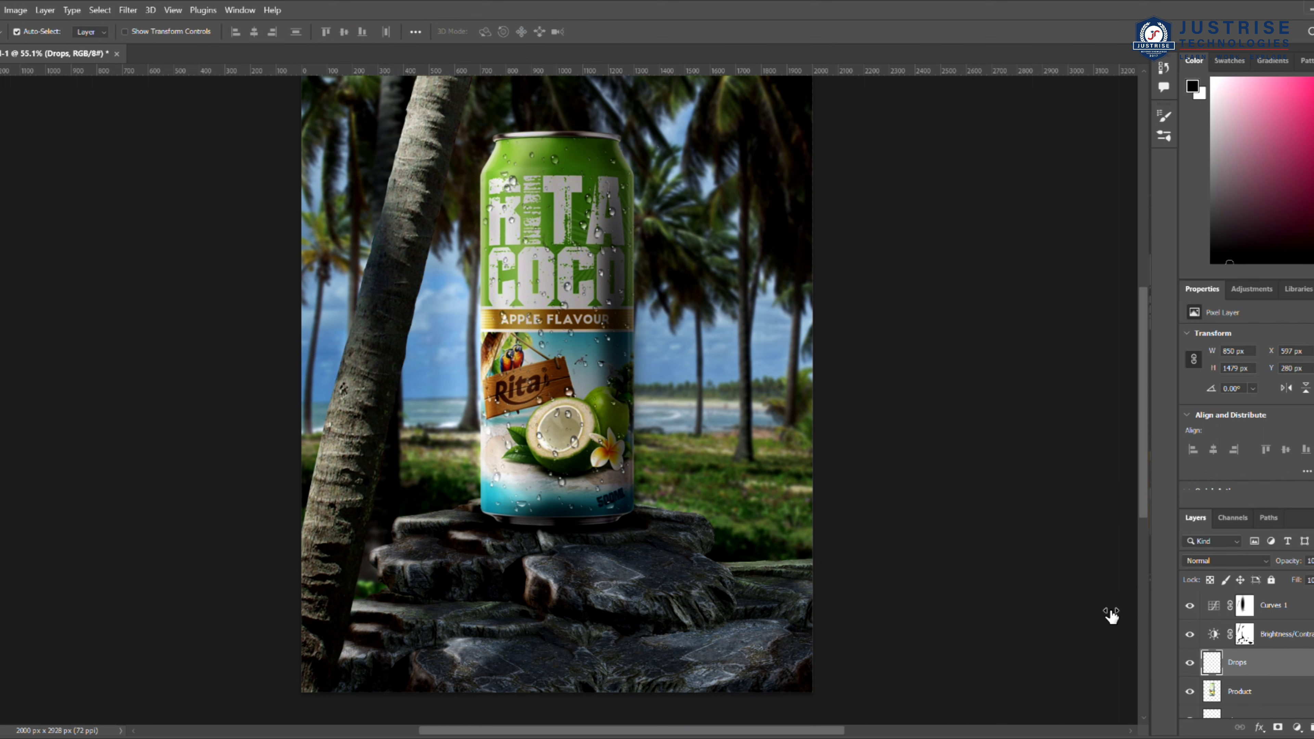
# Step: Place the light flare image across the middle of the can, enlarged to about 297%
pyautogui.scroll(1, 862, 244)
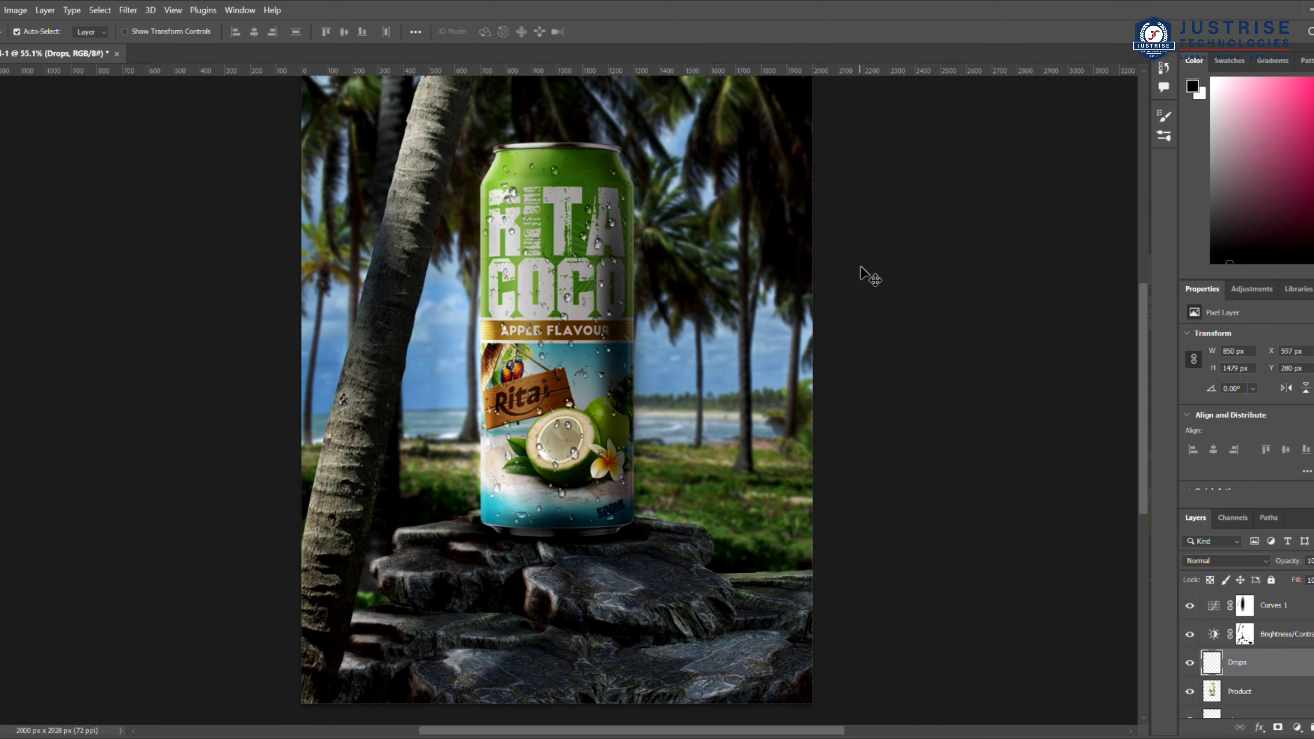
pyautogui.doubleClick(412, 311)
pyautogui.moveTo(619, 372); pyautogui.dragTo(852, 259)
pyautogui.moveTo(841, 389); pyautogui.dragTo(725, 385)
pyautogui.click(1216, 561)
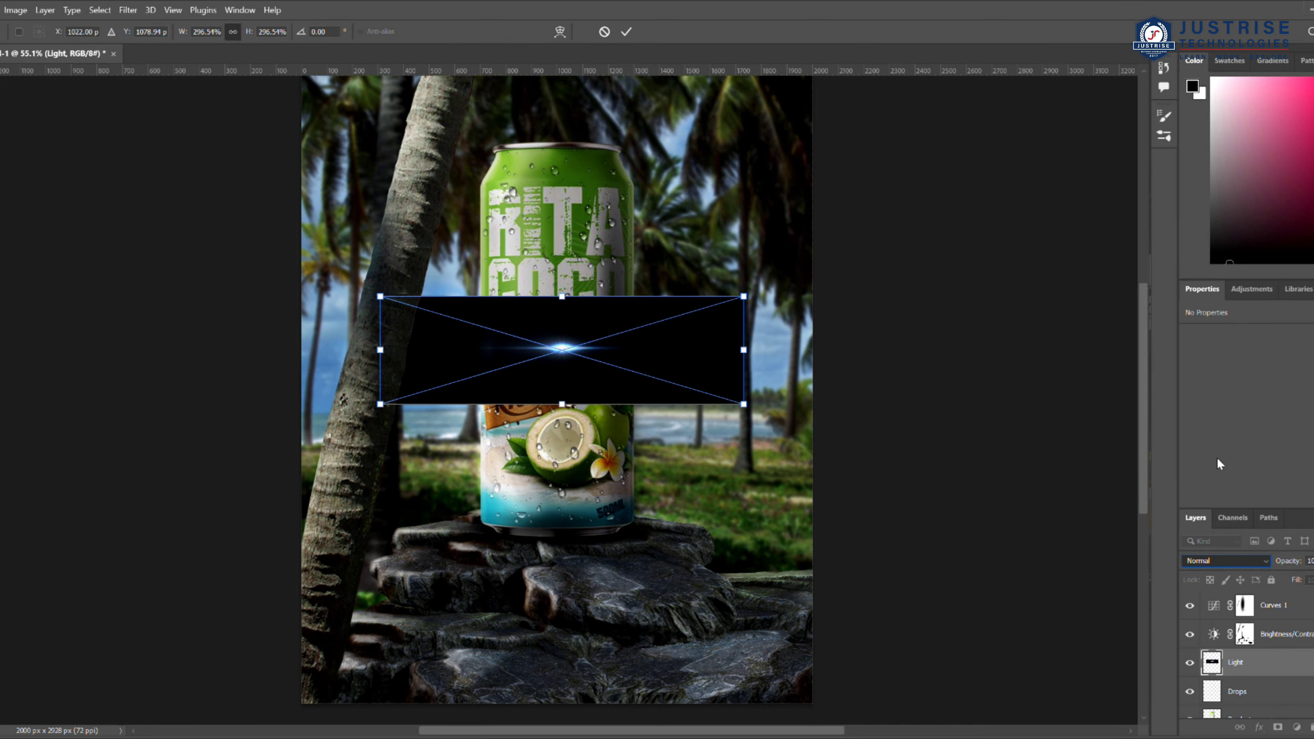
pyautogui.click(1216, 457)
pyautogui.click(625, 32)
# Step: Set the light flare to a Lighten blend and fit it onto the can's top rim
pyautogui.click(1213, 560)
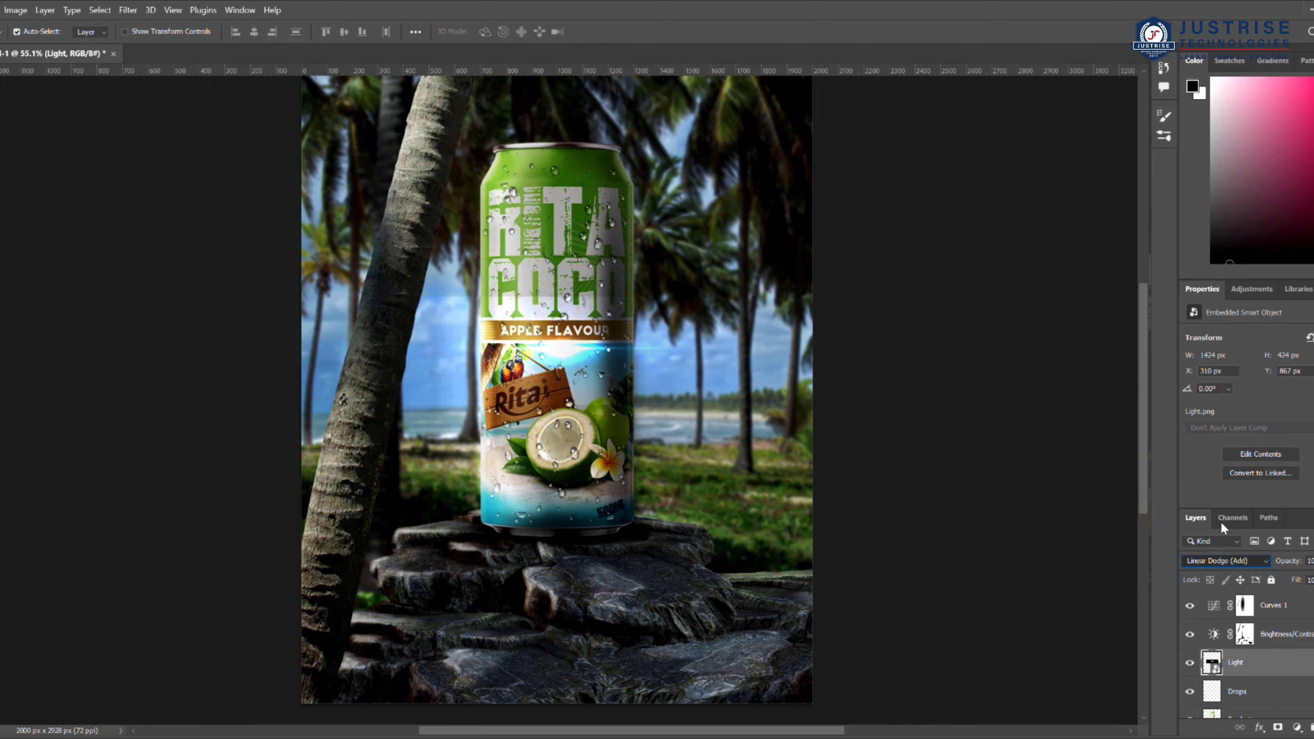
pyautogui.click(1217, 488)
pyautogui.hotkey('ctrl', 't')
pyautogui.moveTo(311, 388); pyautogui.dragTo(570, 696)
pyautogui.moveTo(619, 436); pyautogui.dragTo(592, 437)
pyautogui.moveTo(550, 439); pyautogui.dragTo(478, 339)
pyautogui.press('Return')
pyautogui.click(445, 285)
pyautogui.hotkey('ctrl', 't')
pyautogui.scroll(-5, 1285, 665)
pyautogui.scroll(3, 1288, 663)
pyautogui.press('Escape')
pyautogui.scroll(3, 1288, 667)
# Step: Duplicate the light flare layer for additional highlights on the can
pyautogui.click(1272, 625)
pyautogui.hotkey('ctrl', 'j')
pyautogui.hotkey('ctrl', 't')
pyautogui.press('Return')
pyautogui.hotkey('ctrl', 'j')
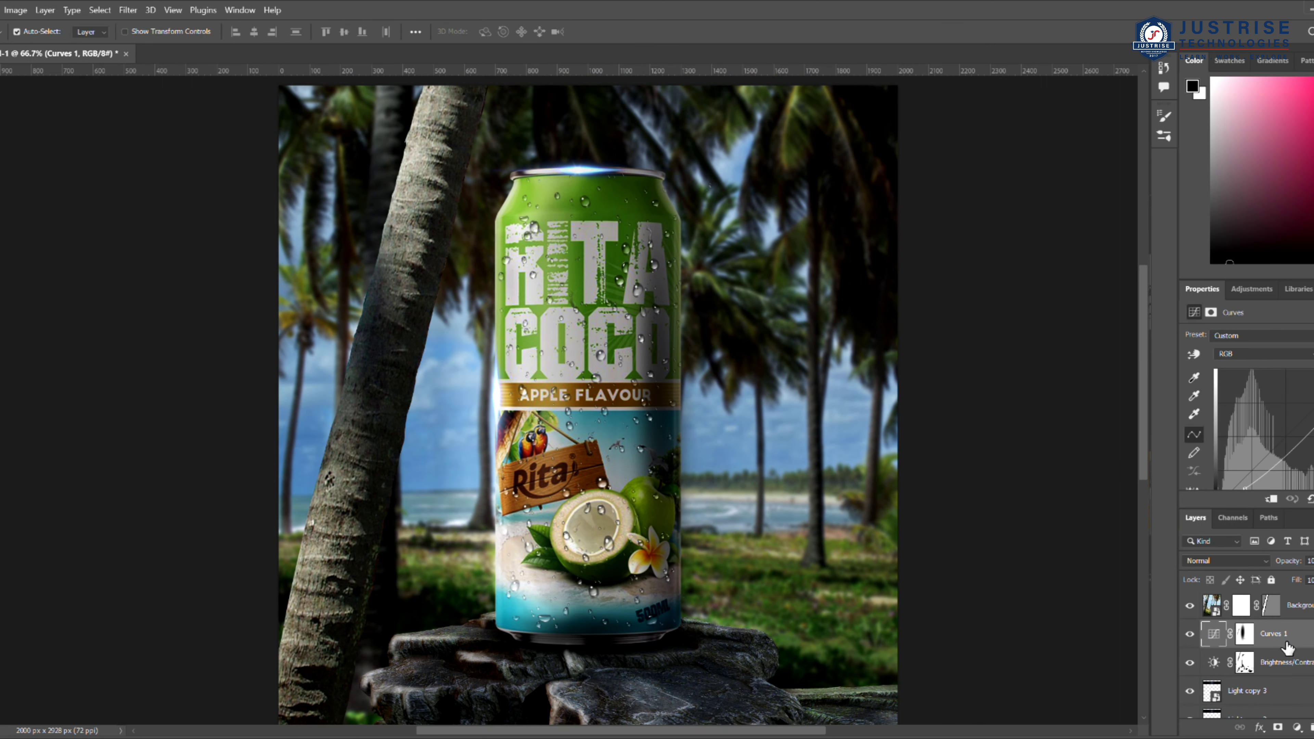
# Step: Move the duplicated flares onto the can's upper-left shoulder as crossing streaks
pyautogui.scroll(-2, 1284, 644)
pyautogui.click(1267, 640)
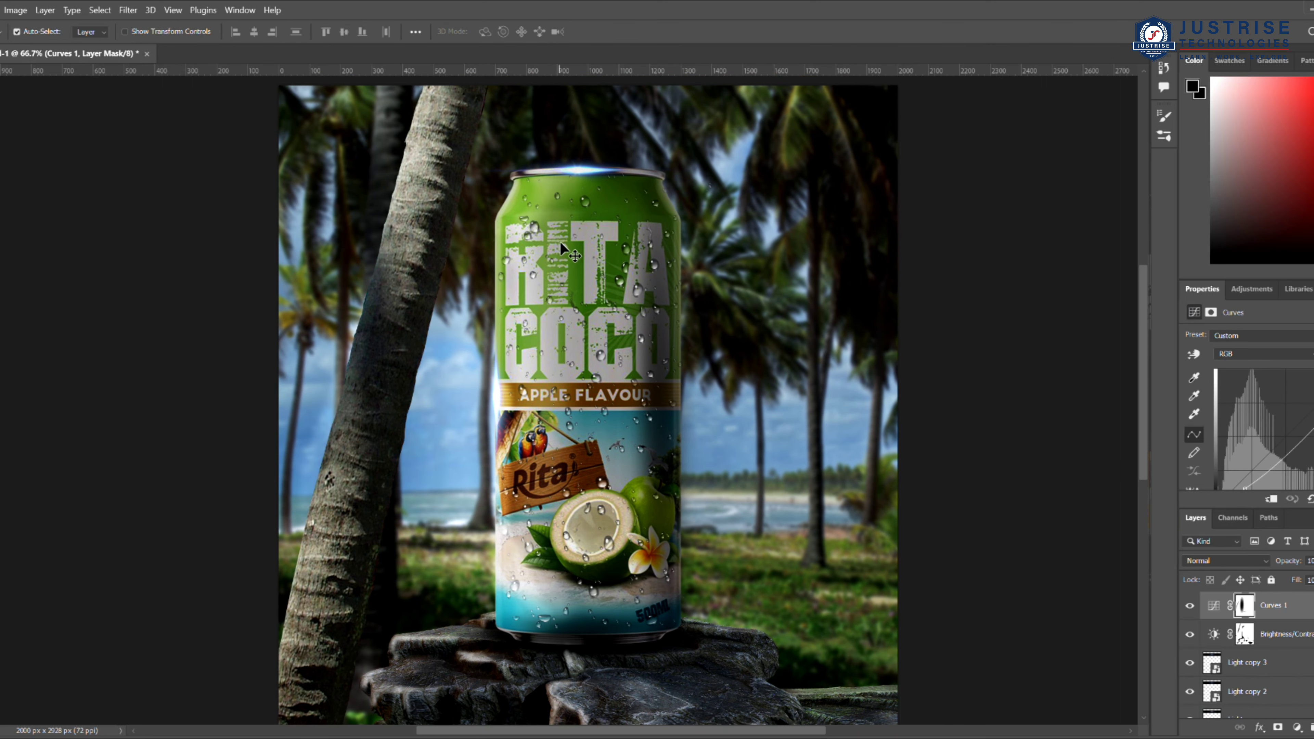
pyautogui.moveTo(559, 240); pyautogui.dragTo(497, 218)
# Step: Soften the crossing flare streaks at the can's upper-left shoulder with the Eraser at 43% opacity
pyautogui.press('e')
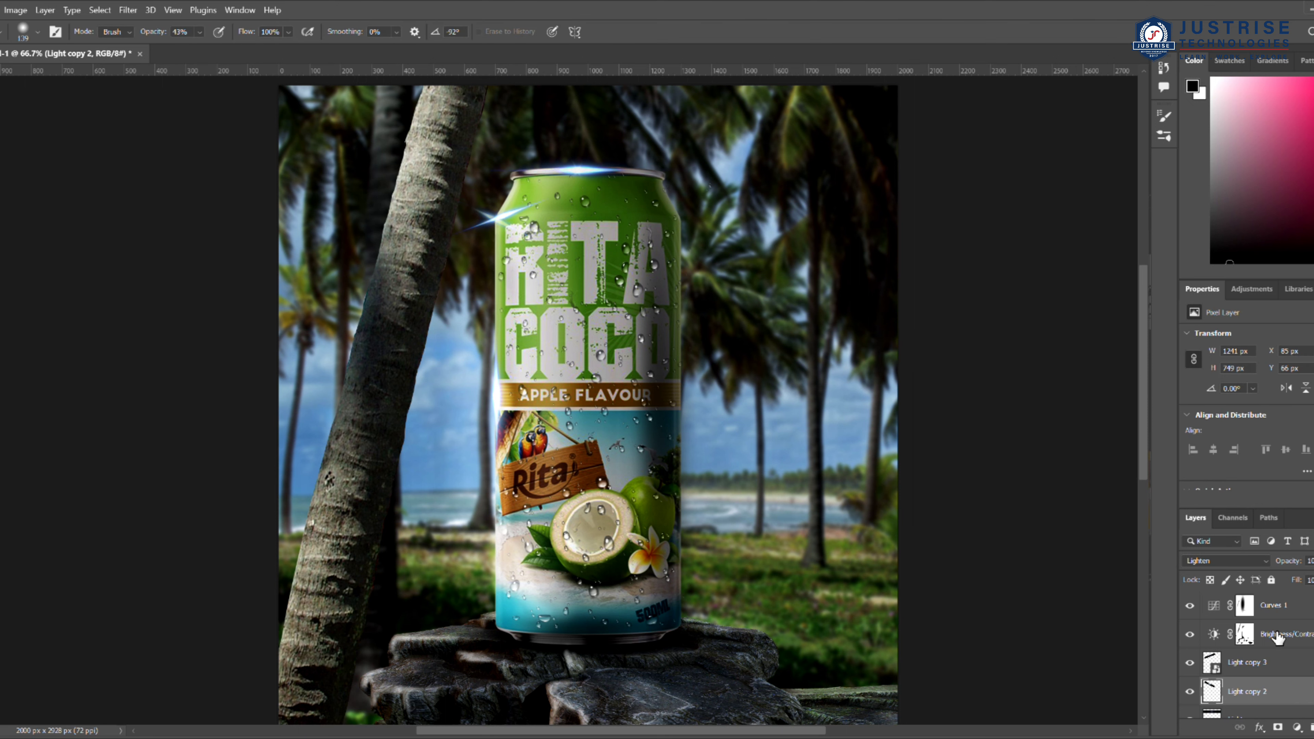
pyautogui.hotkey('alt', ']')
pyautogui.press('4')
pyautogui.press('3')
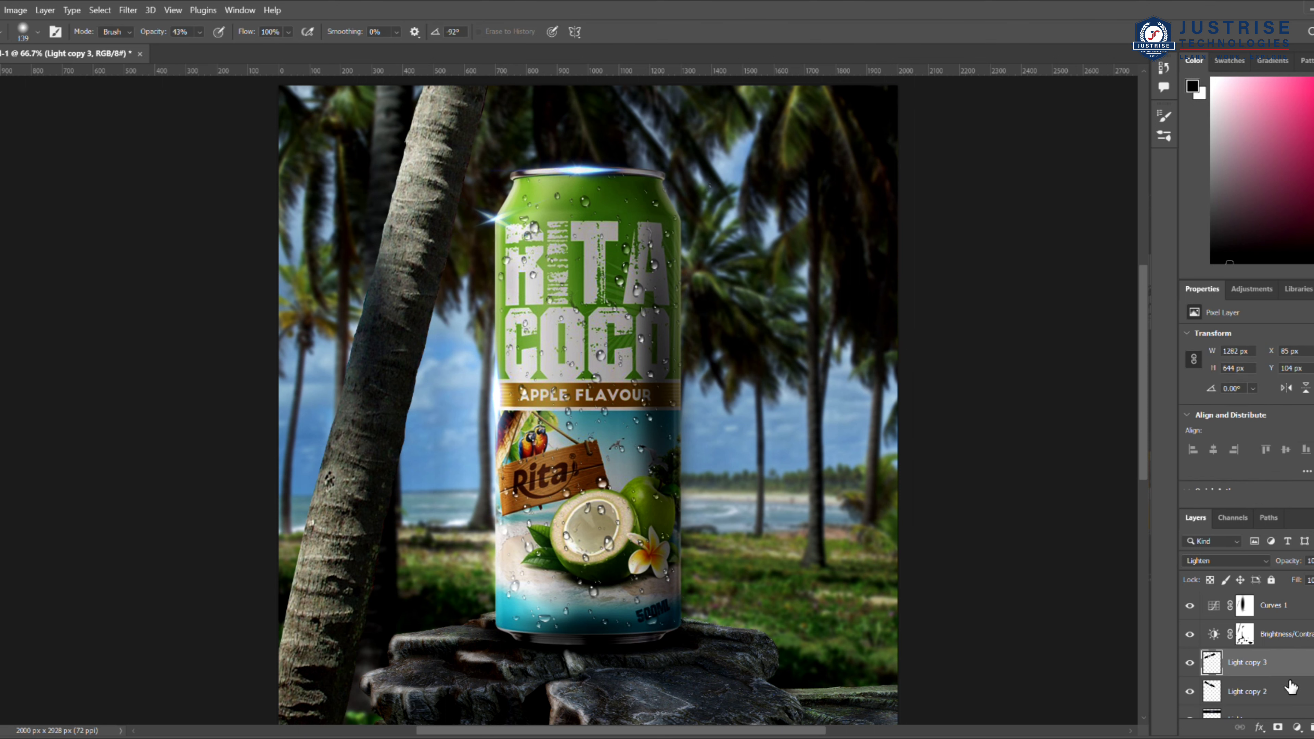
pyautogui.hotkey('alt', '[')
# Step: Add another stone to the right of the can and send it behind the can, just above the background
pyautogui.scroll(-2, 488, 220)
pyautogui.press('v')
pyautogui.scroll(-2, 372, 334)
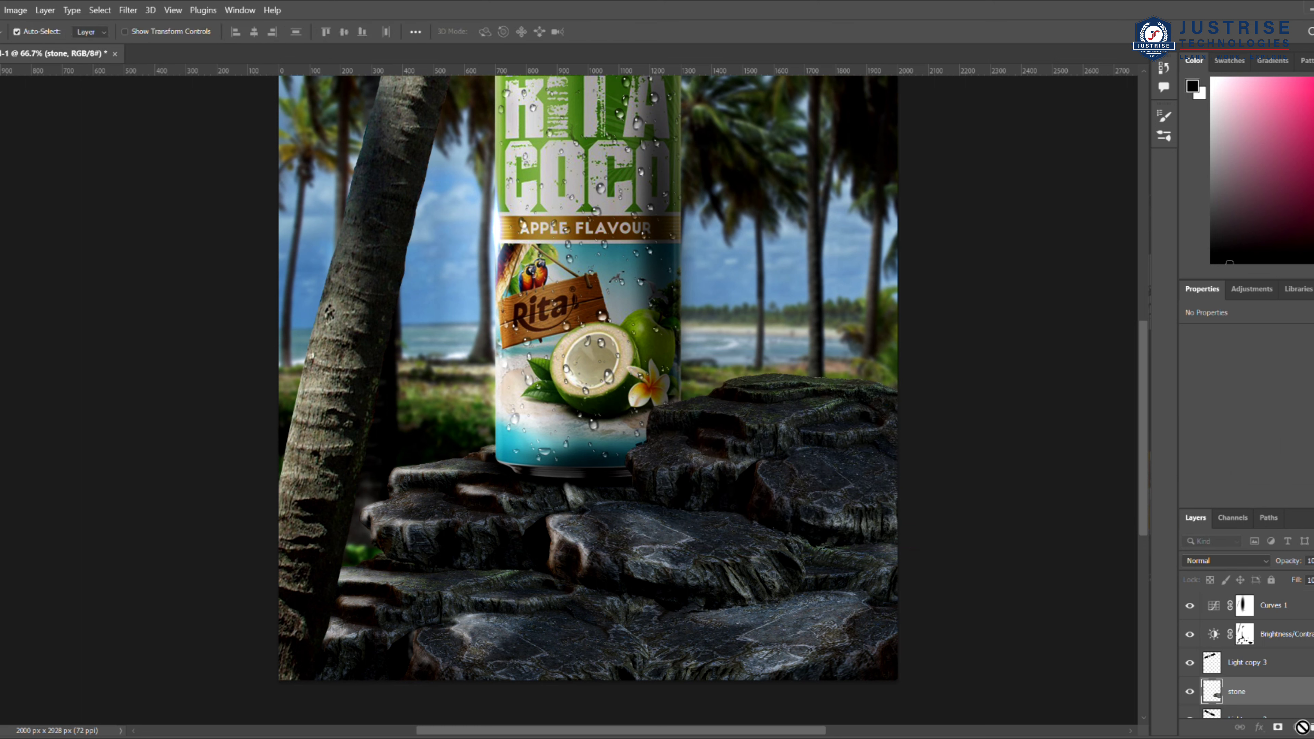
pyautogui.click(553, 479)
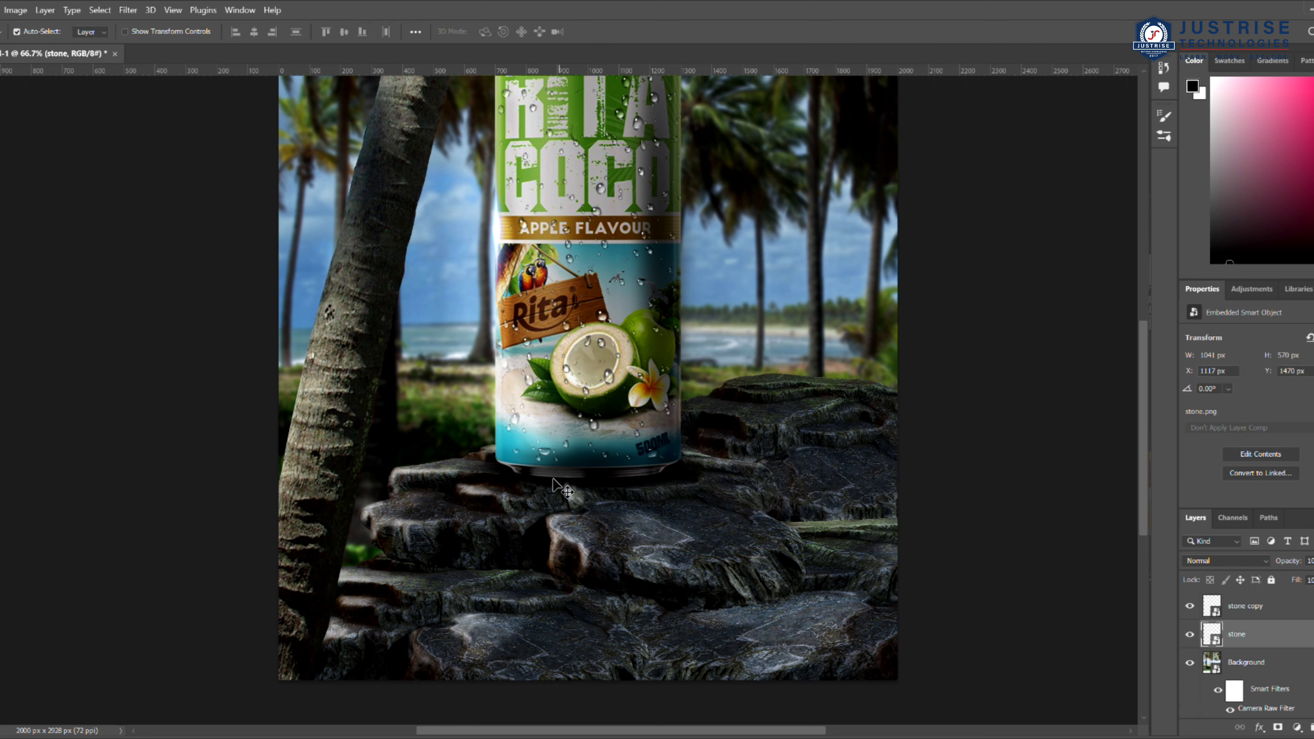
# Step: Duplicate the stone behind the can's right side and move one of the two to the left behind the palm trunk
pyautogui.hotkey('ctrl', 'j')
pyautogui.click(762, 429)
pyautogui.click(793, 556)
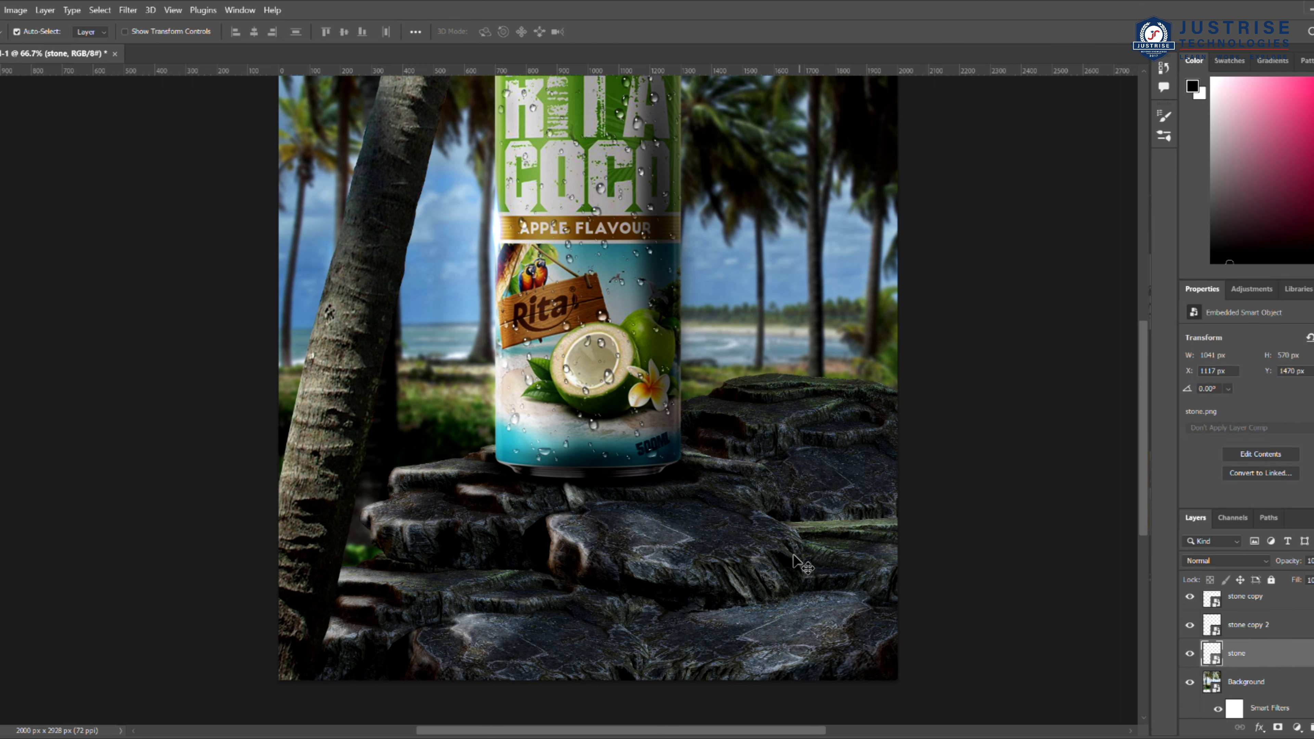
pyautogui.hotkey('ctrl', 't')
pyautogui.moveTo(797, 561); pyautogui.dragTo(401, 440)
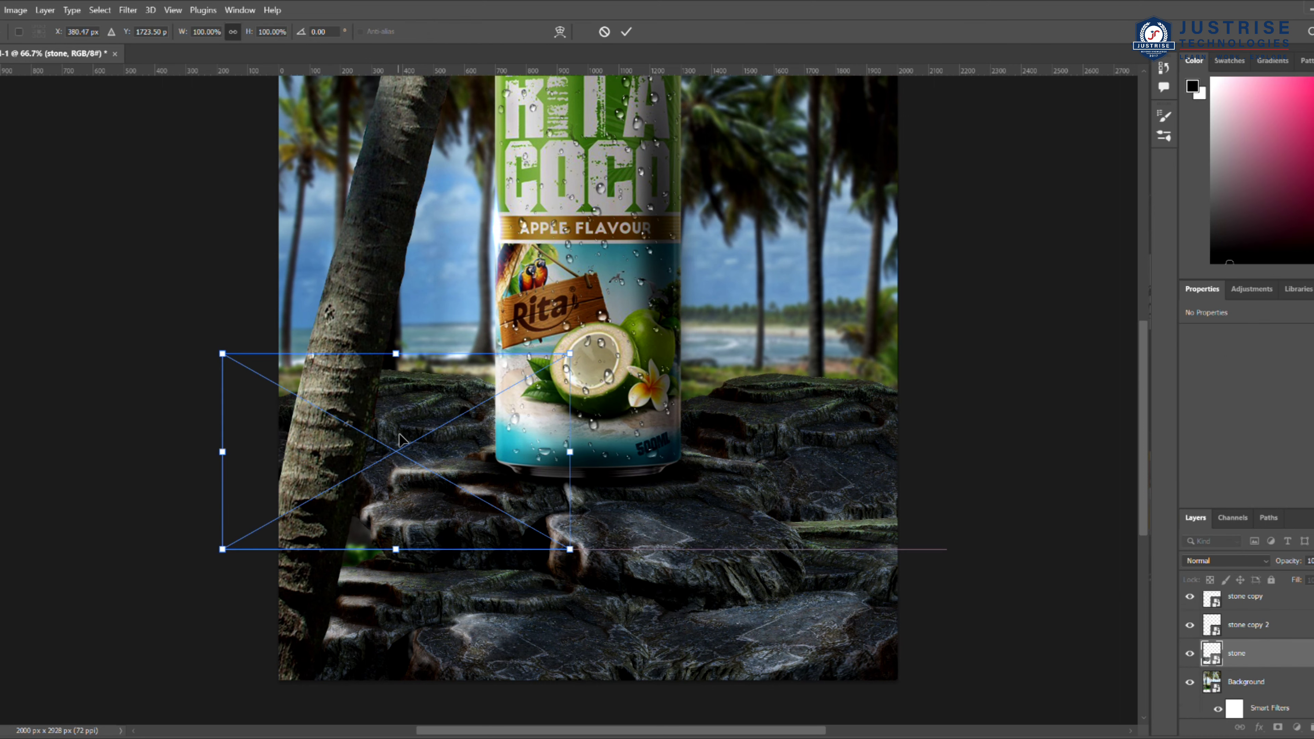
# Step: Enlarge the stone behind the palm trunk and rotate it to about -10.6° so it fills the area left of the can
pyautogui.moveTo(222, 549); pyautogui.dragTo(228, 670)
pyautogui.moveTo(570, 353)
pyautogui.mouseDown()
pyautogui.moveTo(663, 271)
pyautogui.moveTo(589, 338)
pyautogui.mouseUp()
pyautogui.moveTo(406, 335); pyautogui.dragTo(374, 367)
pyautogui.moveTo(555, 489); pyautogui.dragTo(590, 502)
pyautogui.moveTo(594, 363); pyautogui.dragTo(640, 331)
pyautogui.moveTo(636, 426); pyautogui.dragTo(552, 477)
pyautogui.press('Return')
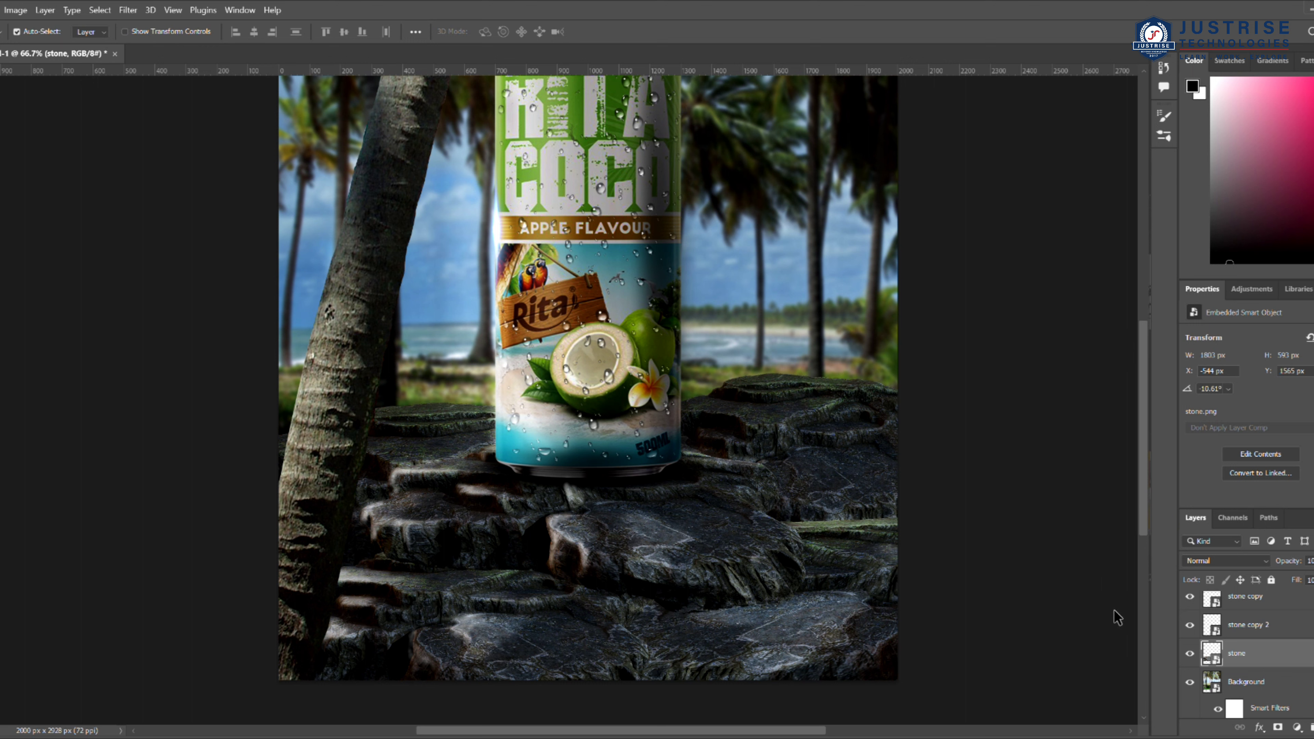
# Step: Reapply the last filter to the background stones on both sides of the can
pyautogui.click(843, 476)
pyautogui.scroll(-1, 1249, 653)
pyautogui.click(1249, 662)
pyautogui.hotkey('ctrl', 't')
pyautogui.press('Return')
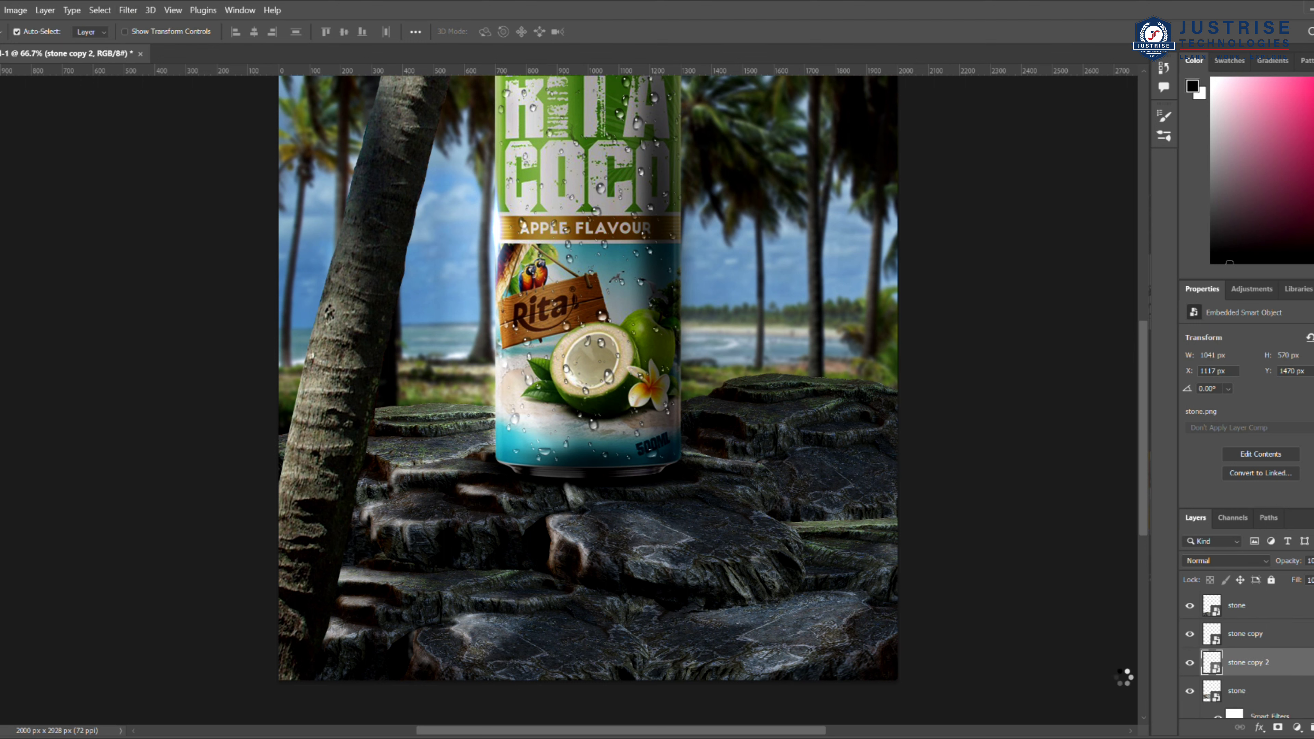
pyautogui.hotkey('ctrl', 'alt', 'f')
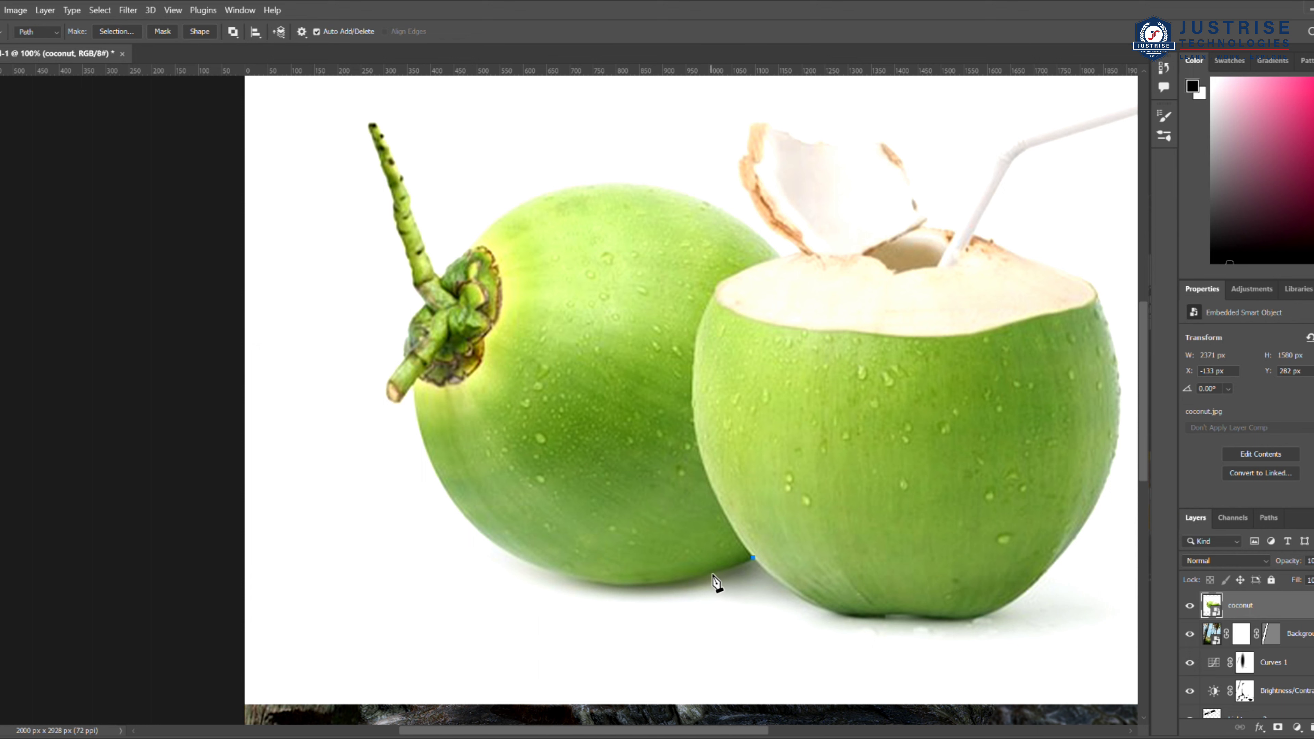
# Step: Start a Pen path on the coconut image and trace the bottom edge of the whole green coconut
pyautogui.click(753, 557)
pyautogui.moveTo(743, 565); pyautogui.dragTo(734, 568)
pyautogui.moveTo(712, 572); pyautogui.dragTo(703, 576)
pyautogui.moveTo(689, 579); pyautogui.dragTo(648, 584)
pyautogui.moveTo(638, 584); pyautogui.dragTo(629, 583)
pyautogui.moveTo(611, 580); pyautogui.dragTo(601, 580)
pyautogui.moveTo(585, 579); pyautogui.dragTo(571, 576)
pyautogui.moveTo(554, 573); pyautogui.dragTo(545, 569)
# Step: Continue the path up the whole coconut's left side and around the short cut stalk
pyautogui.moveTo(451, 497); pyautogui.dragTo(445, 487)
pyautogui.moveTo(439, 479); pyautogui.dragTo(434, 470)
pyautogui.moveTo(431, 462); pyautogui.dragTo(424, 441)
pyautogui.moveTo(418, 422); pyautogui.dragTo(417, 419)
pyautogui.click(412, 395)
pyautogui.click(412, 385)
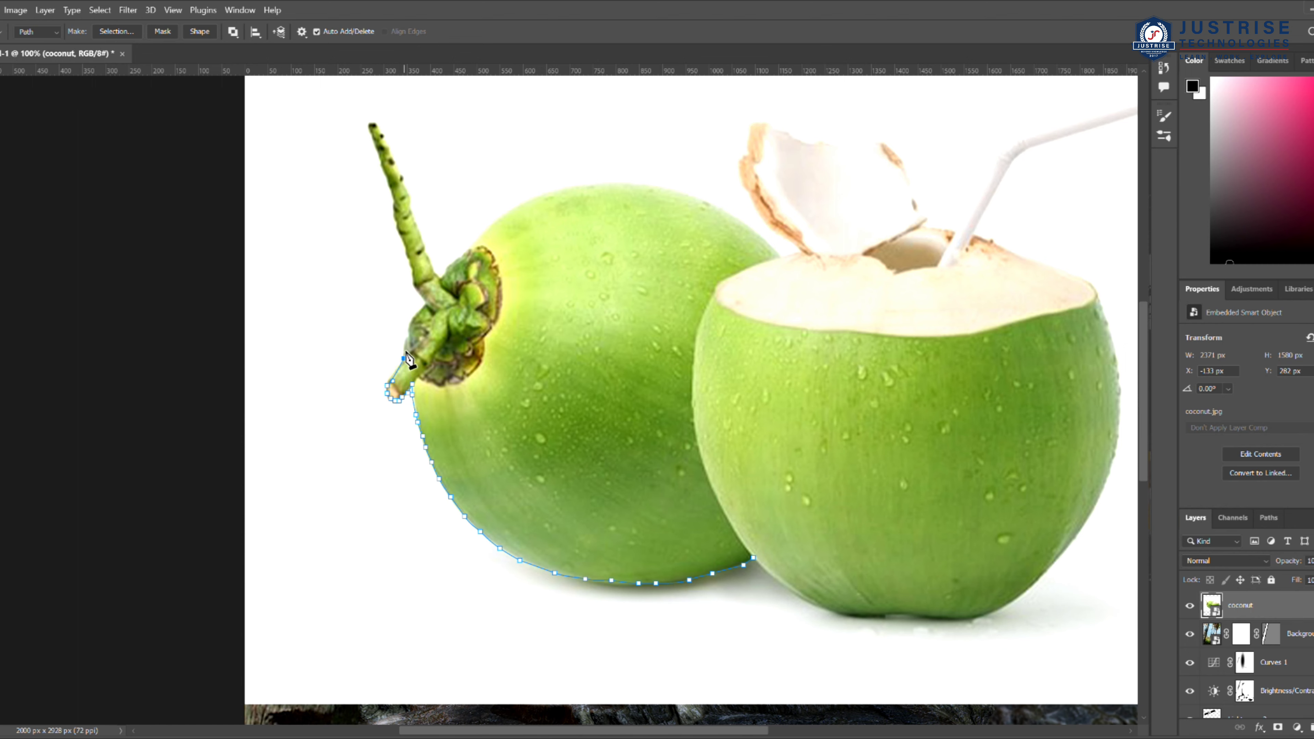
# Step: Trace the path up and back down both sides of the coconut's long thin stem
pyautogui.scroll(2, 436, 361)
pyautogui.click(397, 272)
pyautogui.click(386, 219)
pyautogui.click(396, 228)
pyautogui.click(416, 284)
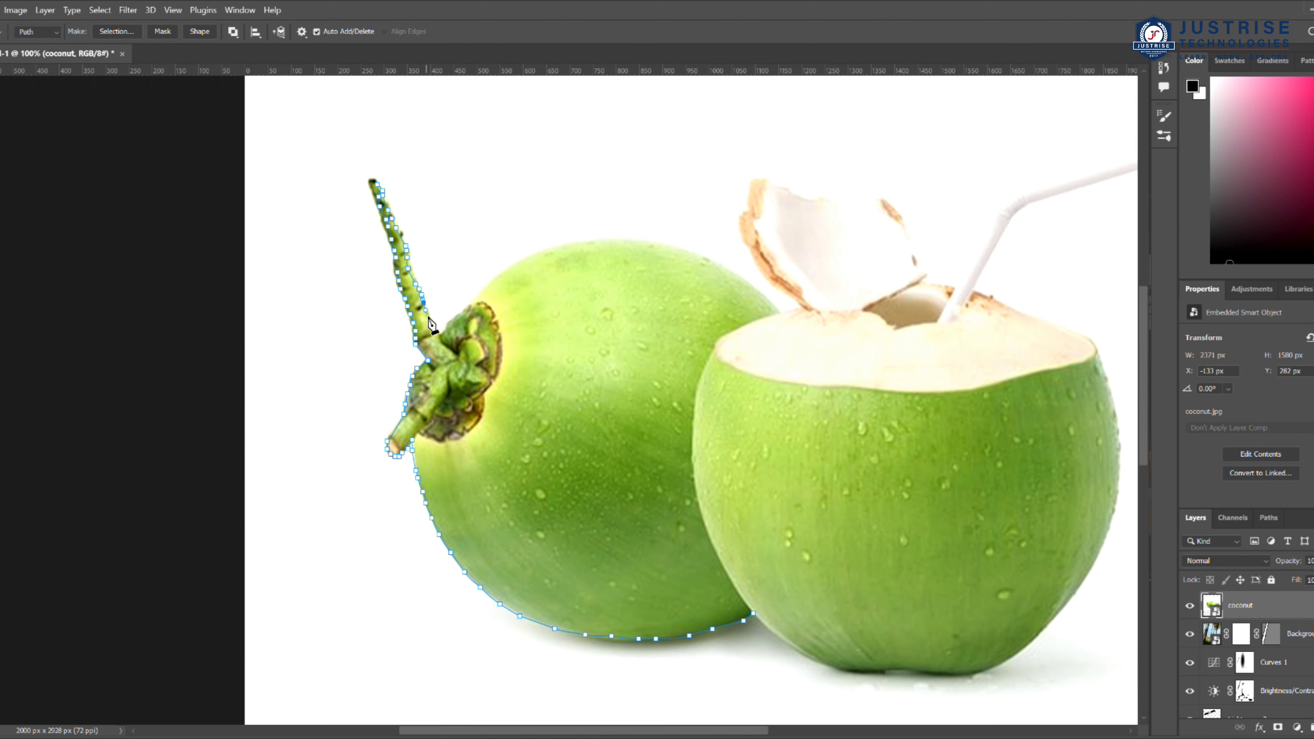
pyautogui.click(433, 326)
pyautogui.click(439, 336)
# Step: Trace the path around the stem cap and over the whole coconut's top edge to the opened coconut
pyautogui.click(470, 308)
pyautogui.moveTo(514, 270); pyautogui.dragTo(505, 269)
pyautogui.hotkey('ctrl', 'z')
pyautogui.hotkey('ctrl', 'z')
pyautogui.moveTo(536, 252); pyautogui.dragTo(610, 239)
pyautogui.moveTo(647, 241); pyautogui.dragTo(721, 264)
pyautogui.click(777, 311)
# Step: Trace the path up the brown left edge of the opened coconut's lid and onto its top edge
pyautogui.click(750, 254)
pyautogui.click(741, 228)
pyautogui.click(753, 181)
pyautogui.click(778, 187)
pyautogui.click(799, 197)
pyautogui.click(818, 200)
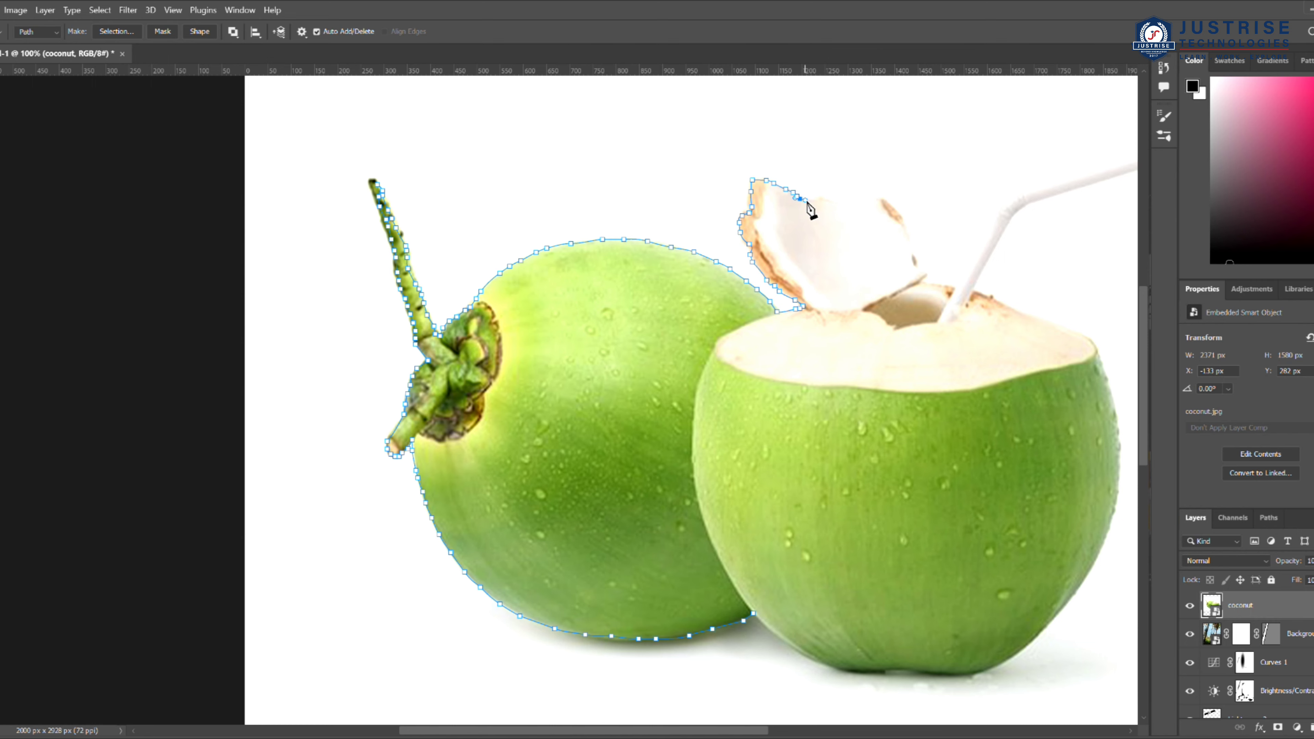
# Step: Continue the path along the rest of the lid's top edge and down its right side
pyautogui.click(838, 201)
pyautogui.click(859, 199)
pyautogui.click(883, 198)
pyautogui.click(892, 208)
pyautogui.click(898, 216)
pyautogui.click(902, 224)
pyautogui.click(907, 238)
pyautogui.click(912, 248)
pyautogui.click(915, 261)
pyautogui.click(923, 277)
# Step: Trace the path along the coconut's opening rim and up the left side of the straw to its bend
pyautogui.moveTo(716, 450); pyautogui.dragTo(234, 449)
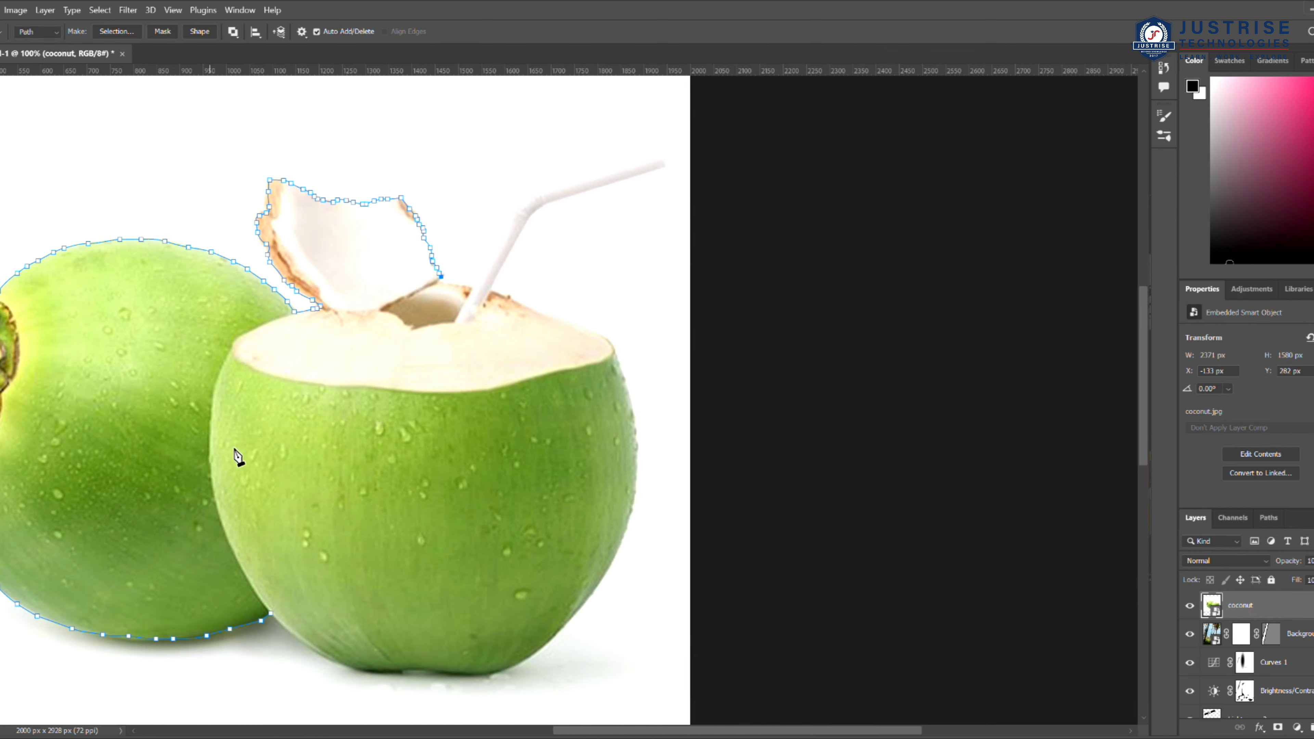
pyautogui.click(454, 285)
pyautogui.click(471, 285)
pyautogui.click(486, 260)
pyautogui.click(508, 216)
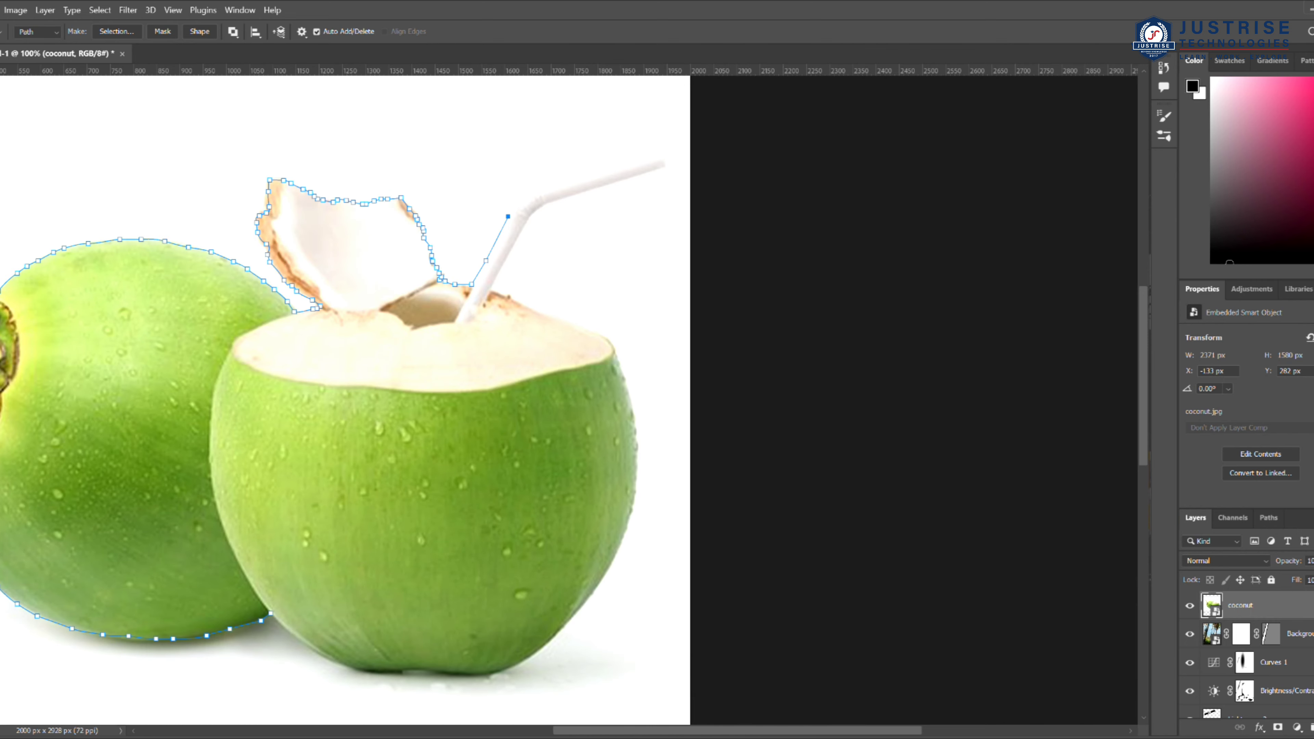
pyautogui.click(503, 231)
pyautogui.click(515, 209)
# Step: Trace the path along the upper edge of the straw's bent section, around its tip and back along its underside
pyautogui.click(538, 191)
pyautogui.click(576, 179)
pyautogui.click(658, 154)
pyautogui.click(660, 167)
pyautogui.click(550, 202)
pyautogui.click(532, 214)
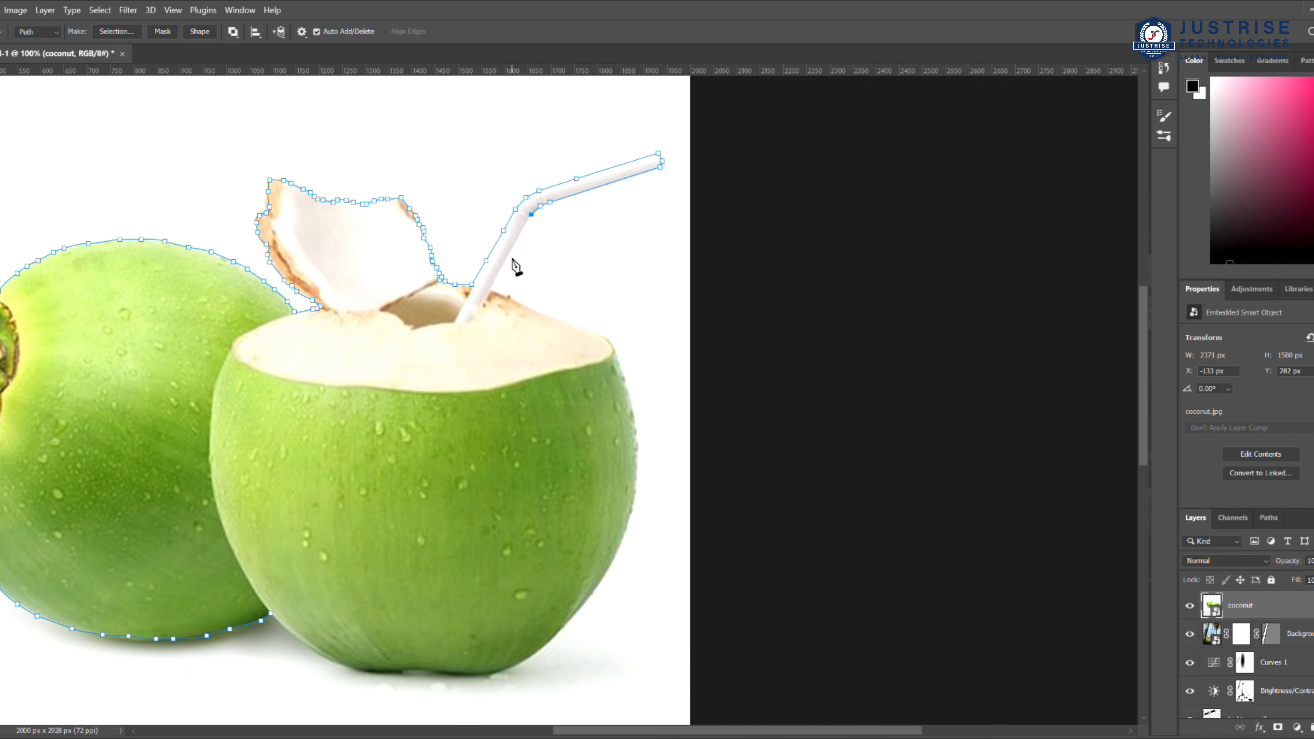
# Step: Continue the path down the straw, along the opened coconut's cut rim and onto its upper right side
pyautogui.click(509, 299)
pyautogui.click(545, 314)
pyautogui.click(607, 340)
pyautogui.click(626, 384)
pyautogui.click(631, 411)
pyautogui.moveTo(1146, 438); pyautogui.dragTo(1145, 496)
pyautogui.click(639, 244)
pyautogui.click(635, 259)
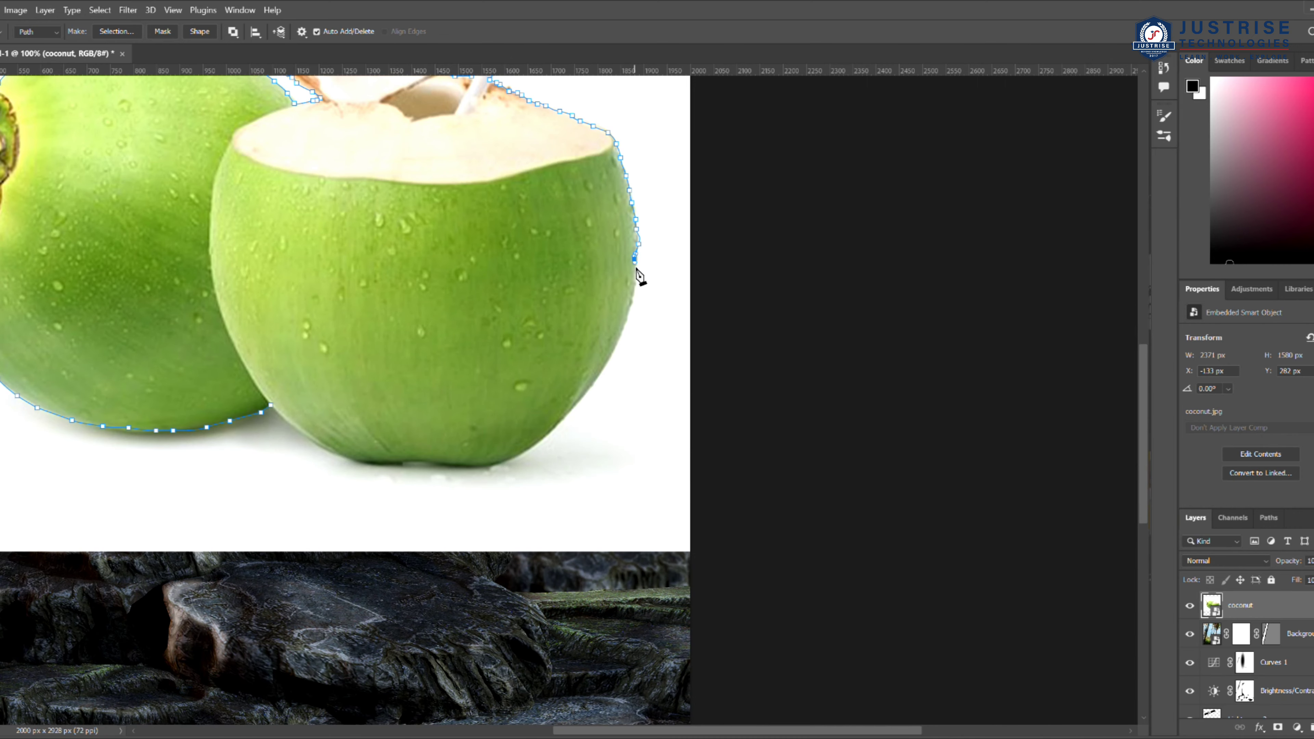
# Step: Trace the path down the opened coconut's lower right side, along its base and up its lower left edge
pyautogui.click(635, 270)
pyautogui.click(635, 279)
pyautogui.click(563, 417)
pyautogui.click(537, 443)
pyautogui.click(505, 463)
pyautogui.click(470, 465)
pyautogui.click(428, 462)
pyautogui.click(388, 462)
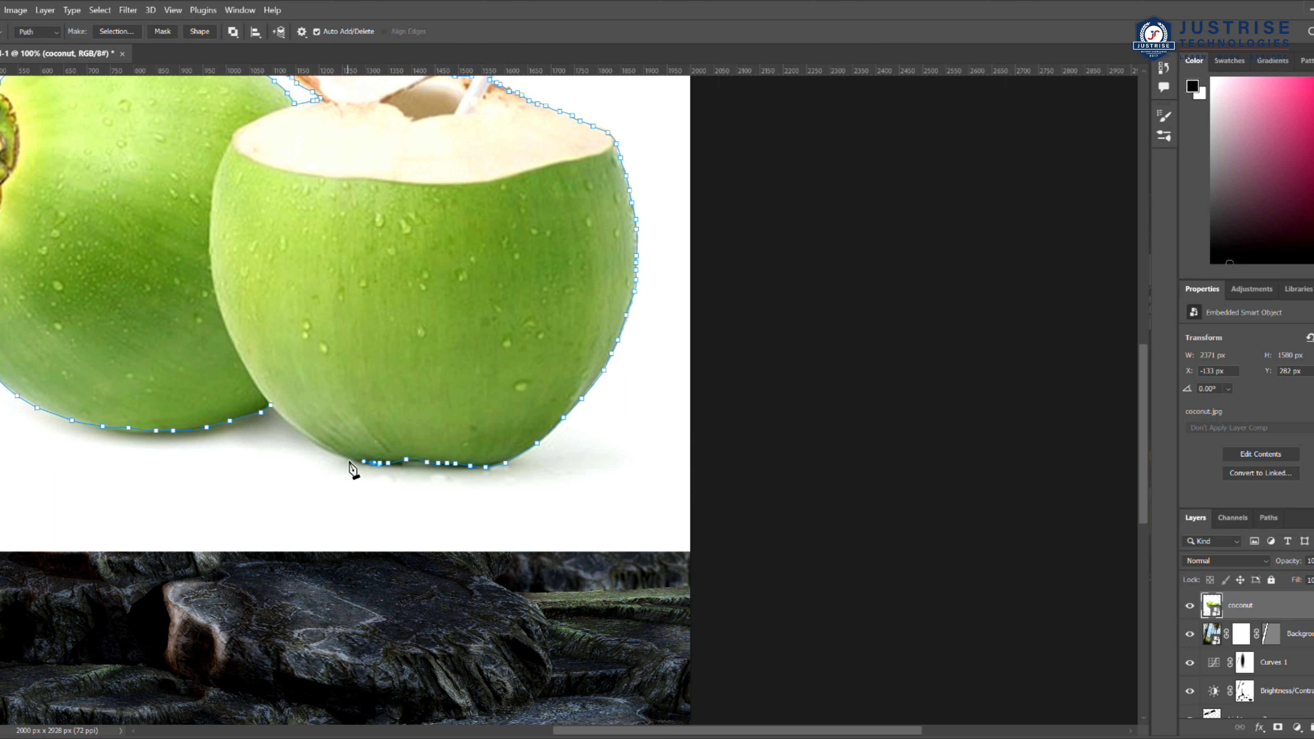
pyautogui.click(340, 456)
pyautogui.click(296, 427)
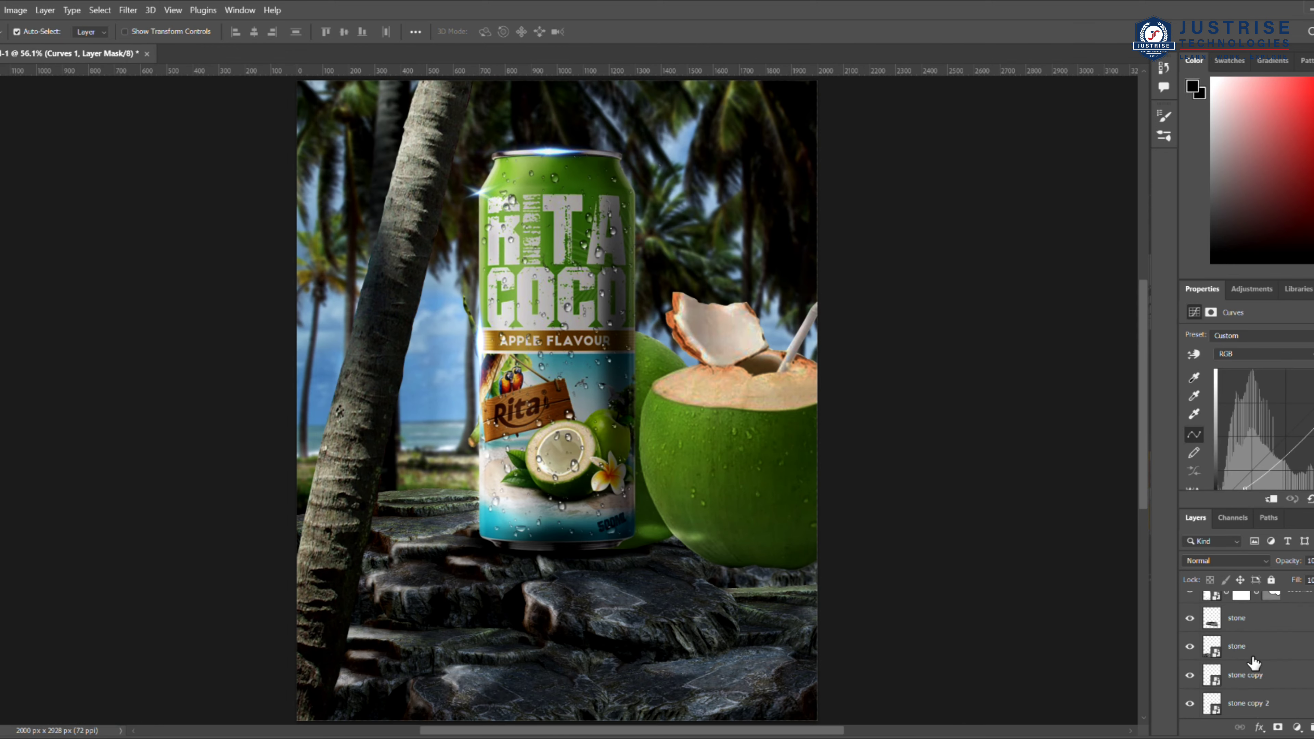
# Step: Scale the masked coconut layer down to about 65%, rotate it about 7° and place it on the rocks right of the can
pyautogui.scroll(-2, 1254, 662)
pyautogui.click(1212, 675)
pyautogui.hotkey('ctrl', 't')
pyautogui.moveTo(974, 206); pyautogui.dragTo(819, 332)
pyautogui.moveTo(667, 519); pyautogui.dragTo(731, 475)
pyautogui.moveTo(893, 255); pyautogui.dragTo(908, 279)
pyautogui.moveTo(747, 470); pyautogui.dragTo(731, 469)
pyautogui.moveTo(881, 283); pyautogui.dragTo(808, 322)
pyautogui.moveTo(688, 479); pyautogui.dragTo(735, 476)
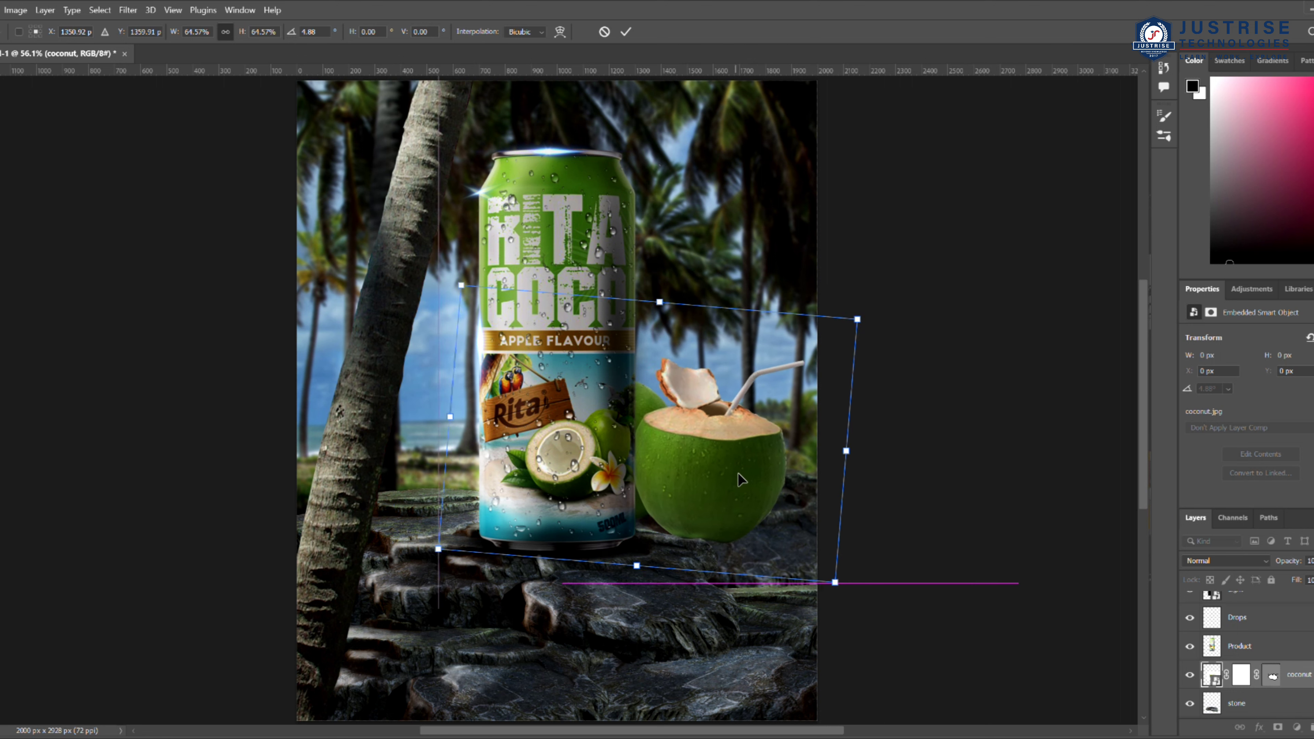
pyautogui.moveTo(873, 300); pyautogui.dragTo(877, 311)
pyautogui.moveTo(745, 473); pyautogui.dragTo(751, 469)
pyautogui.press('Return')
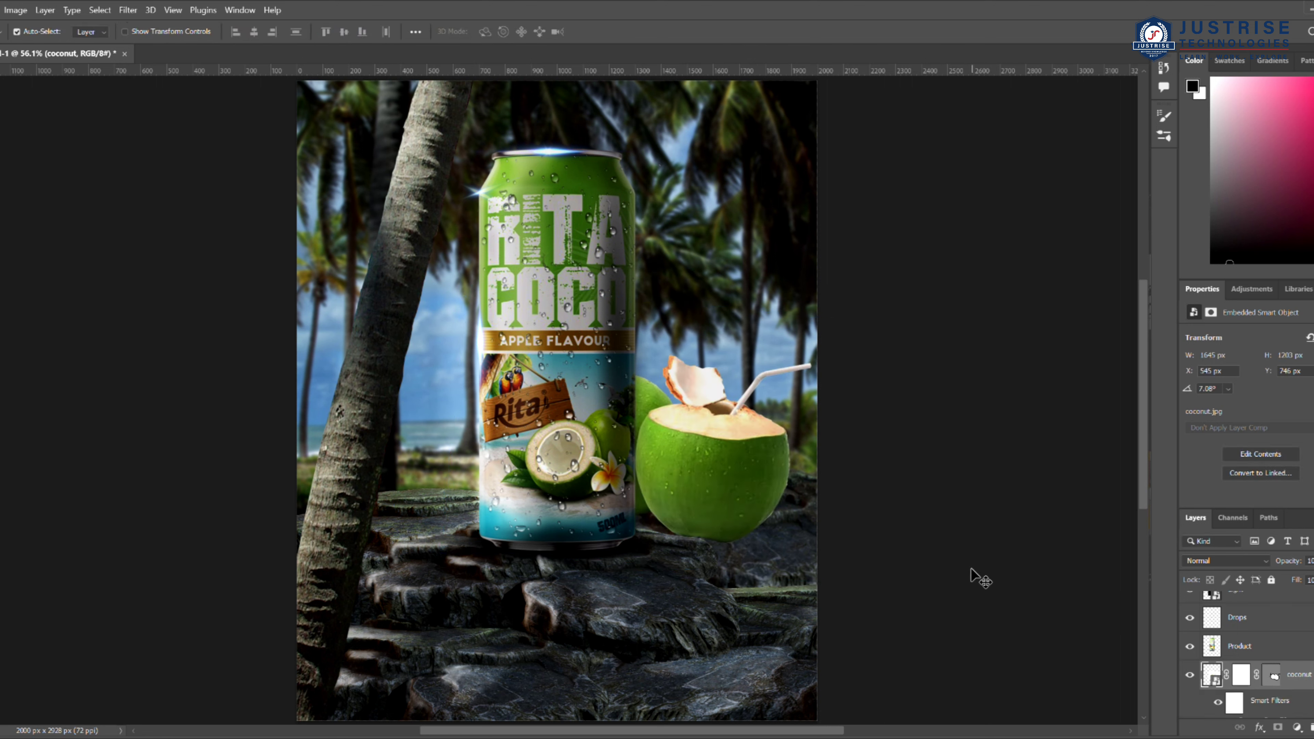
# Step: Rasterize the coconut layer and brush a soft black shadow at 29% opacity onto the stone layer beneath the opened coconut
pyautogui.press('b')
pyautogui.click(194, 270)
pyautogui.press('Return')
pyautogui.scroll(-2, 1264, 651)
pyautogui.click(1263, 651)
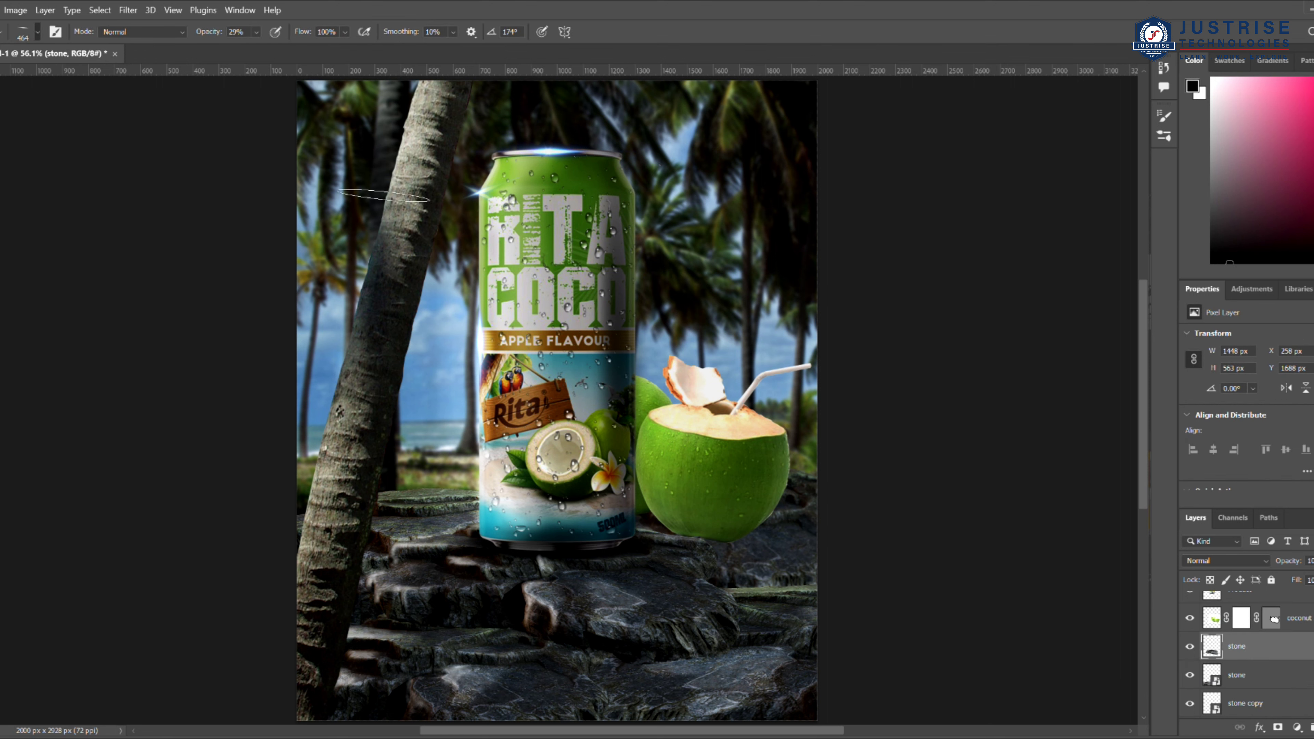
pyautogui.click(741, 544)
pyautogui.click(785, 529)
# Step: Darken the lower part of the opened coconut with the soft black brush on the coconut layer
pyautogui.click(1212, 618)
pyautogui.moveTo(781, 510); pyautogui.dragTo(725, 536)
pyautogui.press('v')
# Step: Add the Coconut water image to the composition and enlarge it to about 2341 × 1315 px
pyautogui.hotkey('ctrl', 'v')
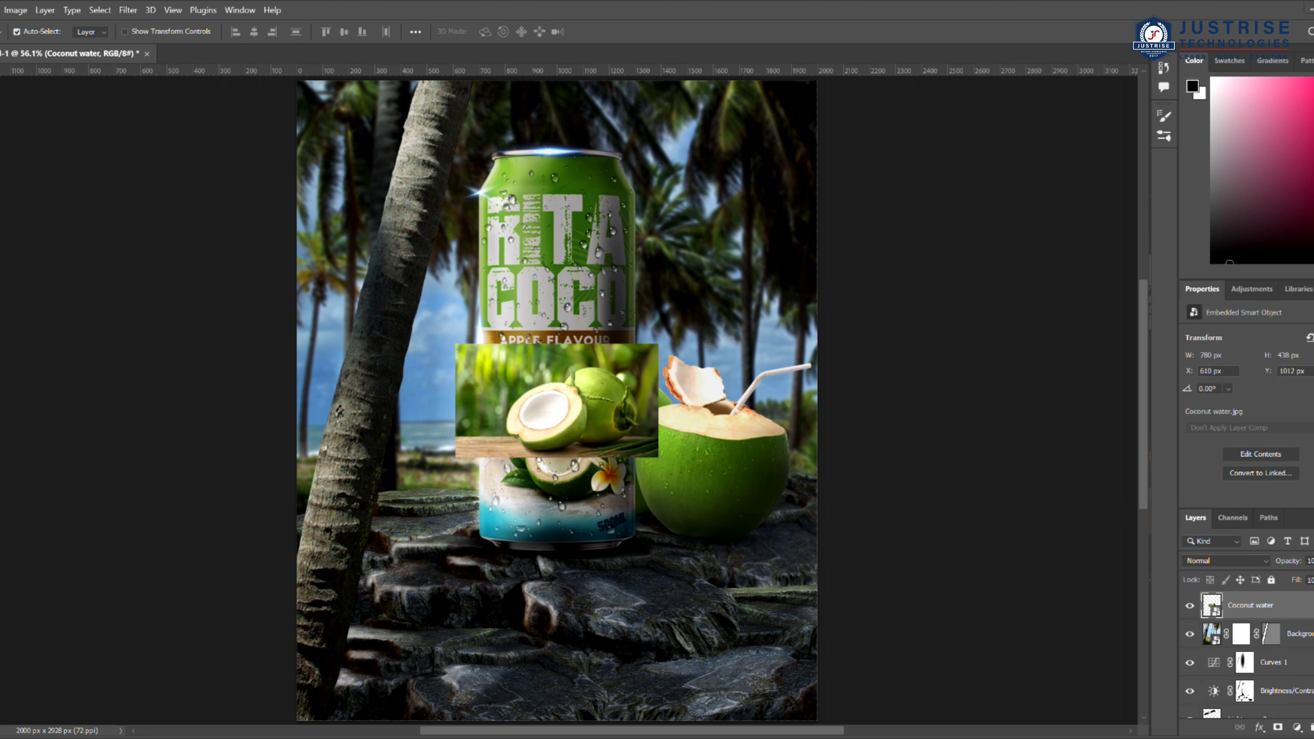
pyautogui.hotkey('ctrl', 't')
pyautogui.moveTo(455, 343); pyautogui.dragTo(200, 175)
pyautogui.press('Return')
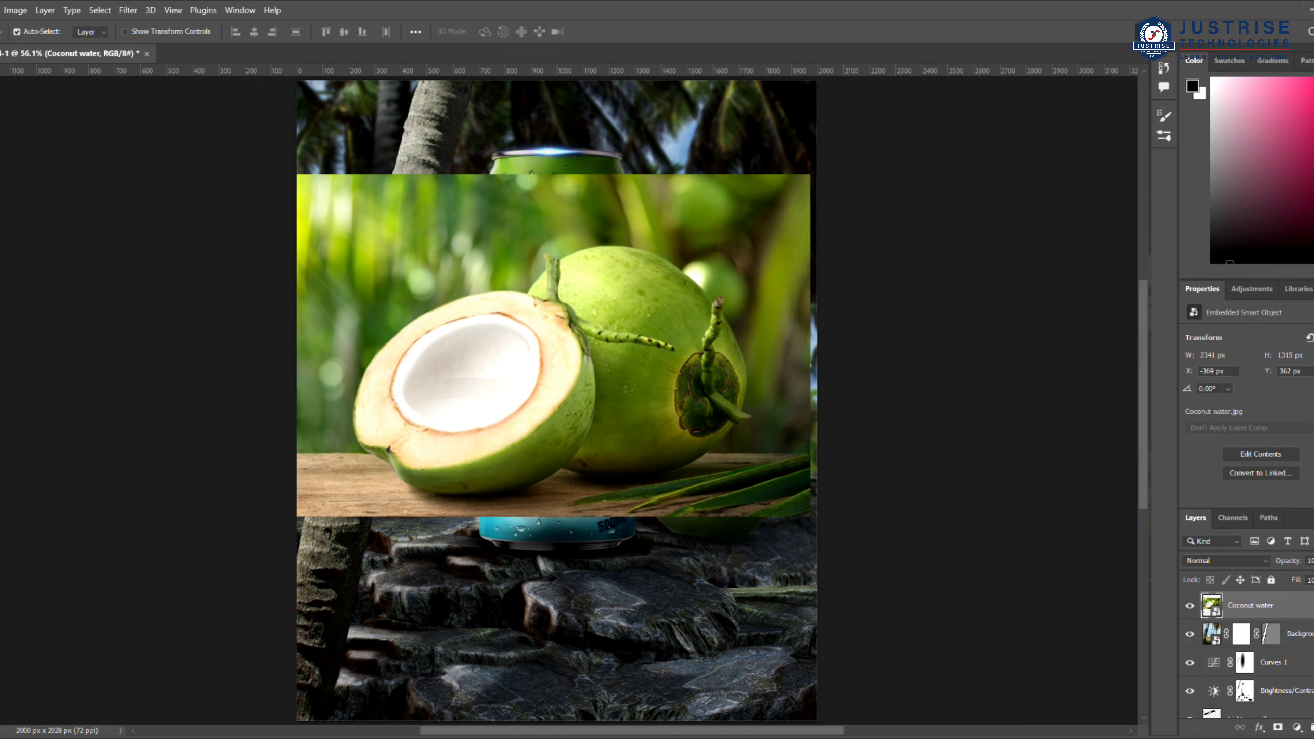
# Step: Start a Pen tool path along the lower right edge of the halved coconut in the Coconut water image
pyautogui.press('z')
pyautogui.click(575, 307)
pyautogui.click(575, 306)
pyautogui.press('p')
pyautogui.click(553, 592)
pyautogui.click(530, 608)
pyautogui.click(501, 624)
pyautogui.click(470, 632)
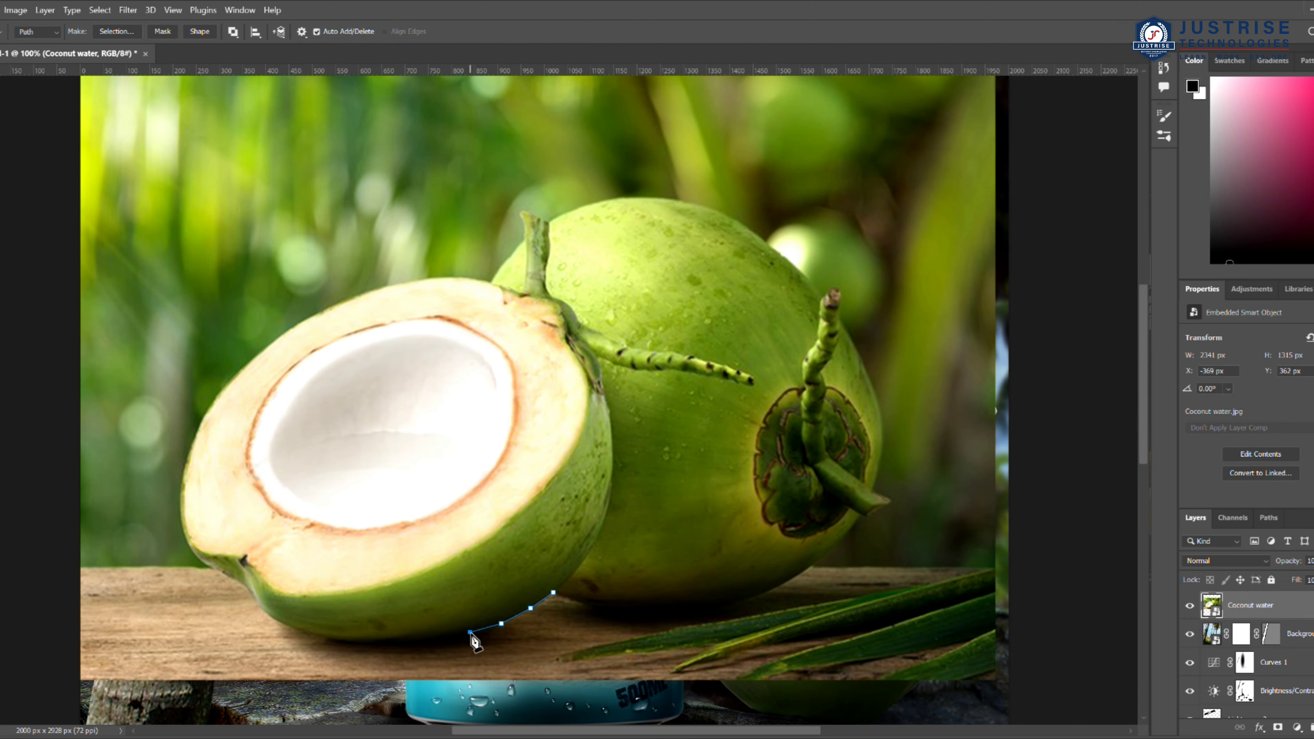
# Step: Continue the path along the halved coconut's base and around its lower left edge
pyautogui.click(436, 639)
pyautogui.click(373, 642)
pyautogui.click(333, 639)
pyautogui.click(280, 622)
pyautogui.click(252, 595)
pyautogui.click(209, 565)
pyautogui.click(183, 536)
pyautogui.click(180, 482)
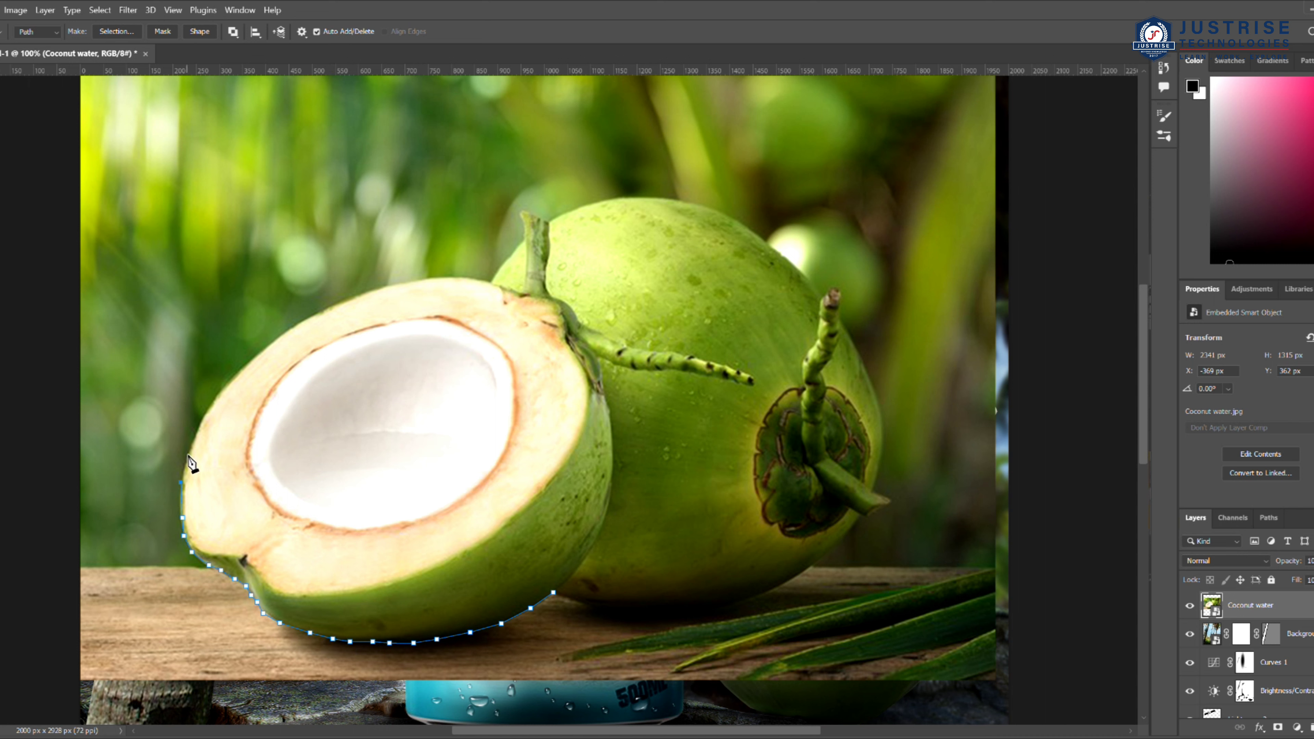
# Step: Trace the path over the halved coconut's top edge and around the upright stem at its upper right
pyautogui.click(298, 325)
pyautogui.click(355, 295)
pyautogui.click(381, 288)
pyautogui.click(433, 278)
pyautogui.click(468, 279)
pyautogui.click(487, 283)
pyautogui.click(518, 248)
pyautogui.click(522, 212)
pyautogui.click(554, 219)
# Step: Trace the path over the whole coconut's top edge and around the tip of its upright stalk
pyautogui.click(623, 197)
pyautogui.click(687, 203)
pyautogui.click(776, 251)
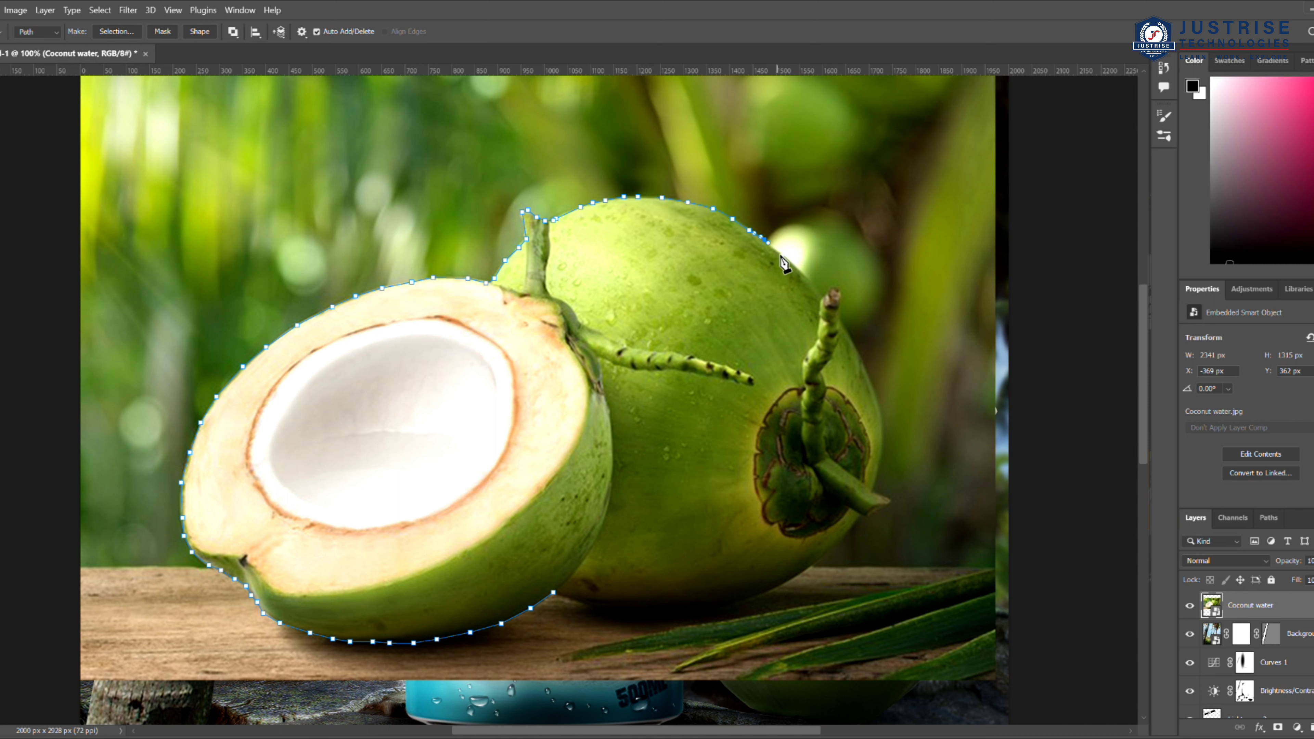
pyautogui.click(809, 282)
pyautogui.click(837, 289)
pyautogui.click(846, 330)
# Step: Continue the path down the whole coconut's right edge and around the end of its lower stem
pyautogui.click(878, 391)
pyautogui.click(879, 409)
pyautogui.click(881, 422)
pyautogui.click(882, 439)
pyautogui.click(880, 458)
pyautogui.click(877, 478)
pyautogui.click(871, 492)
pyautogui.click(891, 501)
pyautogui.click(879, 509)
pyautogui.click(861, 516)
# Step: Close the path along the whole coconut's base and apply it as a vector mask on the Coconut water layer
pyautogui.click(827, 554)
pyautogui.click(785, 584)
pyautogui.click(755, 597)
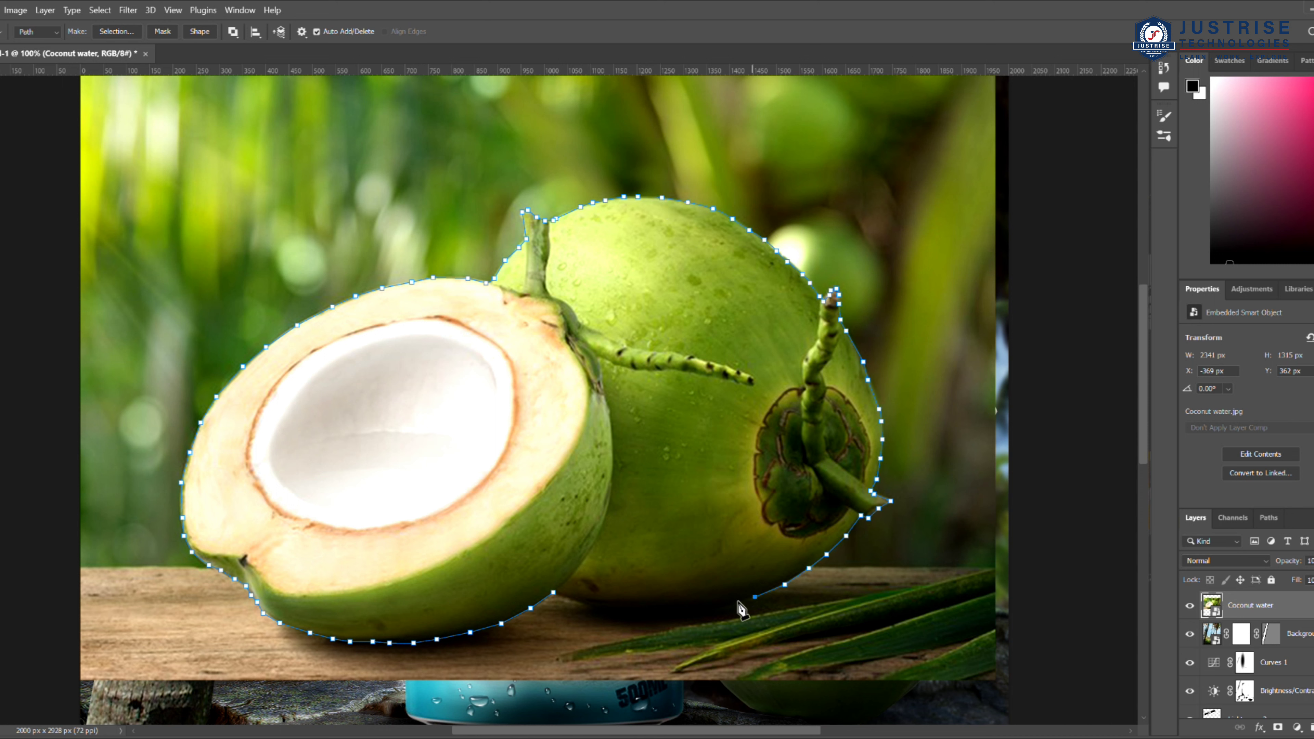
pyautogui.click(690, 612)
pyautogui.click(630, 613)
pyautogui.click(582, 604)
pyautogui.click(553, 592)
pyautogui.doubleClick(1277, 727)
pyautogui.press('v')
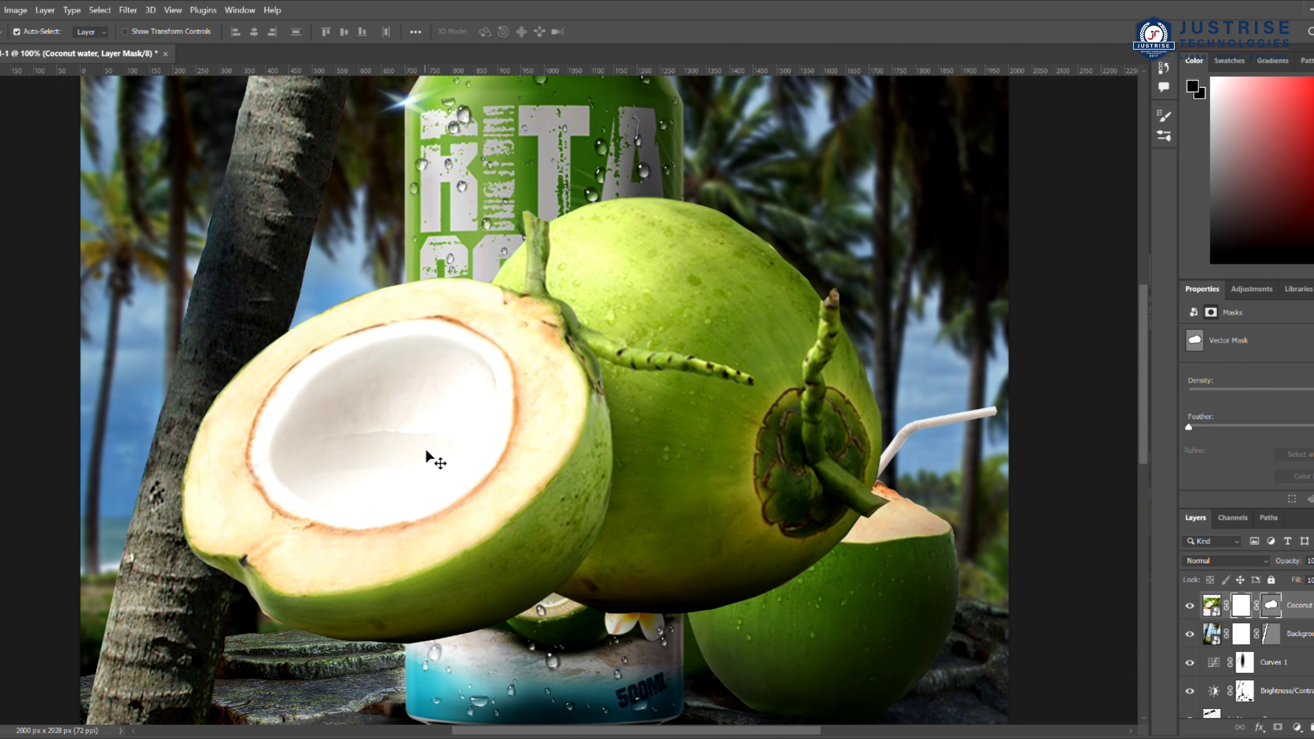
pyautogui.hotkey('ctrl', 't')
pyautogui.keyDown('alt'); pyautogui.click(394, 253); pyautogui.keyUp('alt')
pyautogui.hotkey('ctrl', 't')
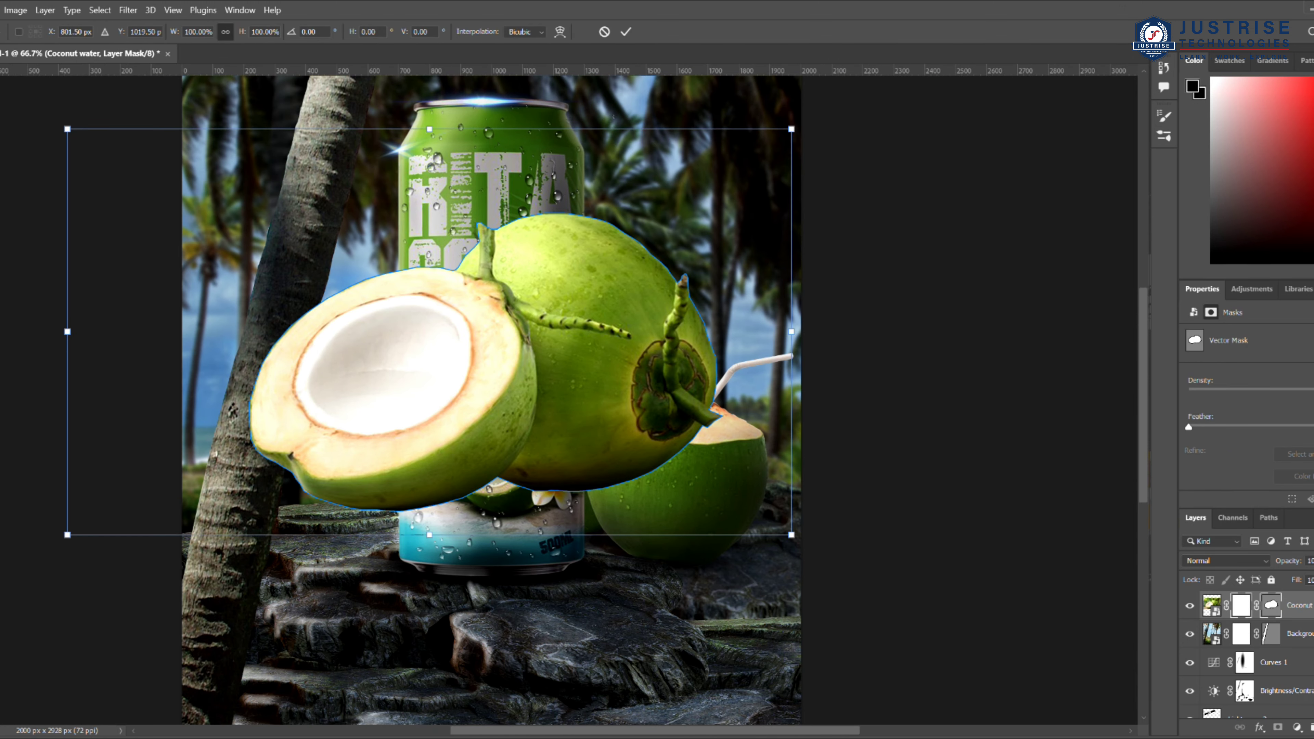
pyautogui.press('Escape')
# Step: Reorder the Coconut water layer so it sits directly below the Curves 1 adjustment layer, behind the tree trunk
pyautogui.moveTo(1300, 606)
pyautogui.mouseDown()
pyautogui.moveTo(1300, 717)
pyautogui.moveTo(1299, 605)
pyautogui.mouseUp()
pyautogui.scroll(2, 1304, 672)
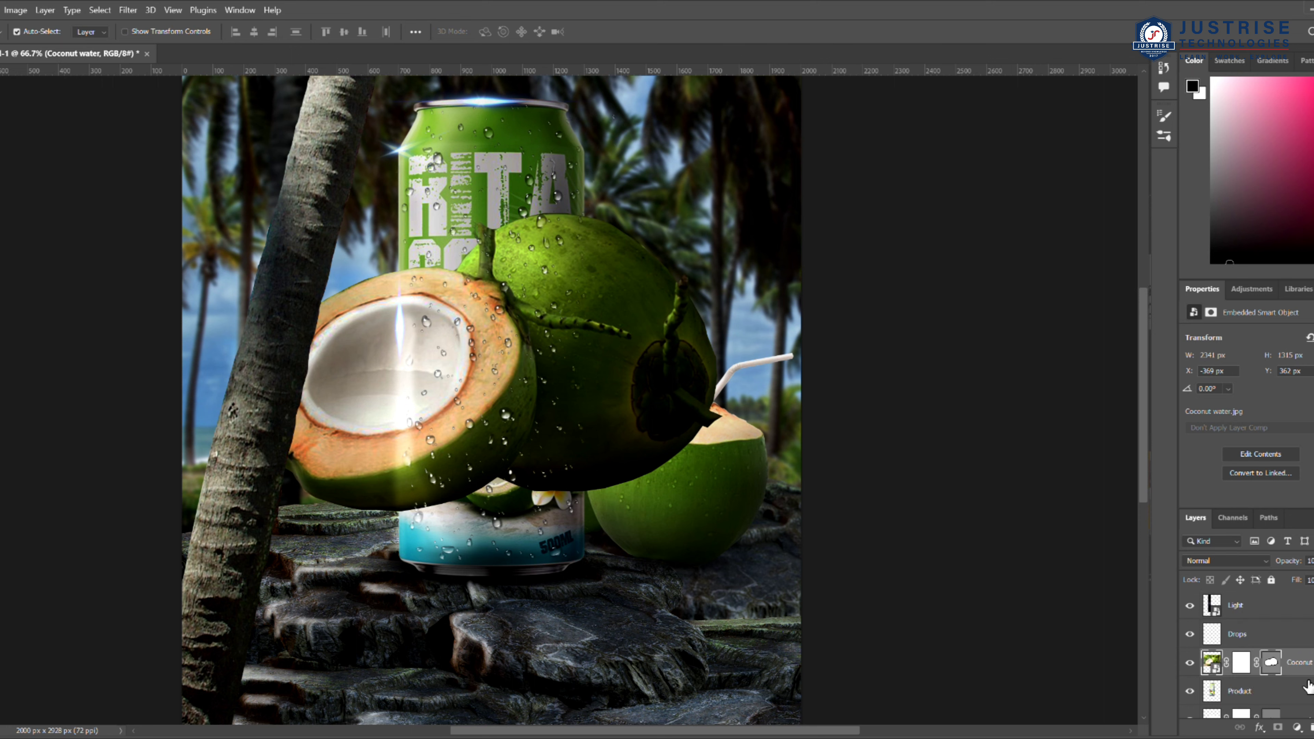
pyautogui.moveTo(1306, 713); pyautogui.dragTo(1296, 632)
pyautogui.scroll(1, 1308, 673)
pyautogui.scroll(1, 1295, 632)
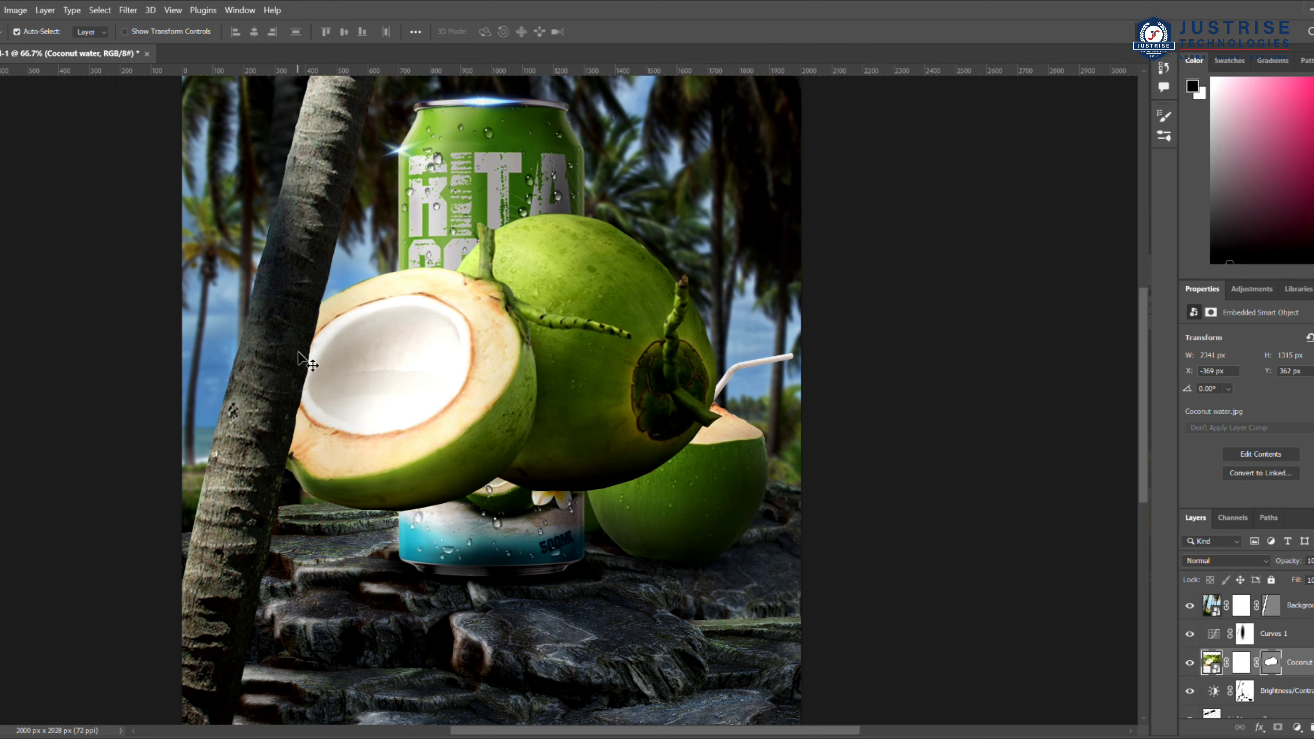
# Step: Scale the Coconut water layer to about 1619 × 909 px and place it on the rocks in front of the can, beside the trunk
pyautogui.hotkey('ctrl', 't')
pyautogui.moveTo(796, 536); pyautogui.dragTo(561, 405)
pyautogui.moveTo(402, 335); pyautogui.dragTo(410, 651)
pyautogui.scroll(-3, 500, 515)
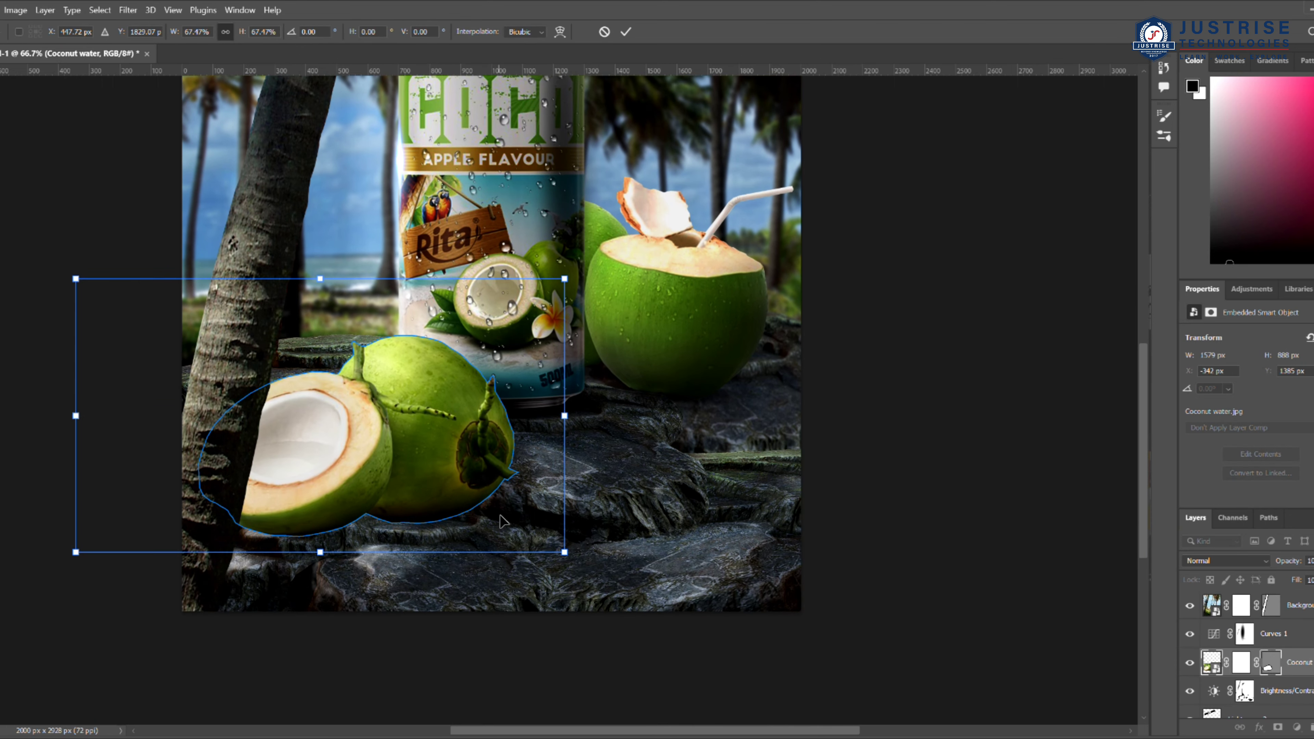
pyautogui.click(625, 31)
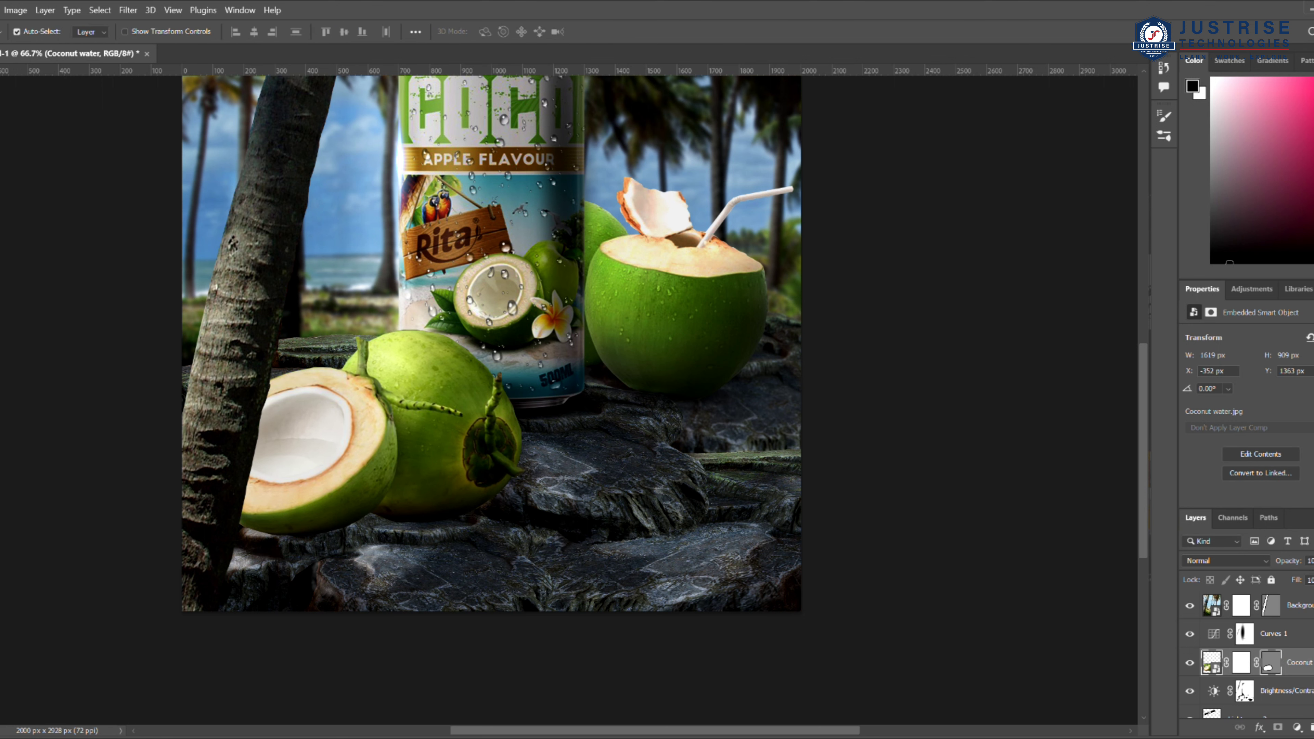
# Step: Rasterize the Coconut water layer and brush a soft black shadow onto the stone layer beneath the foreground coconuts
pyautogui.press('b')
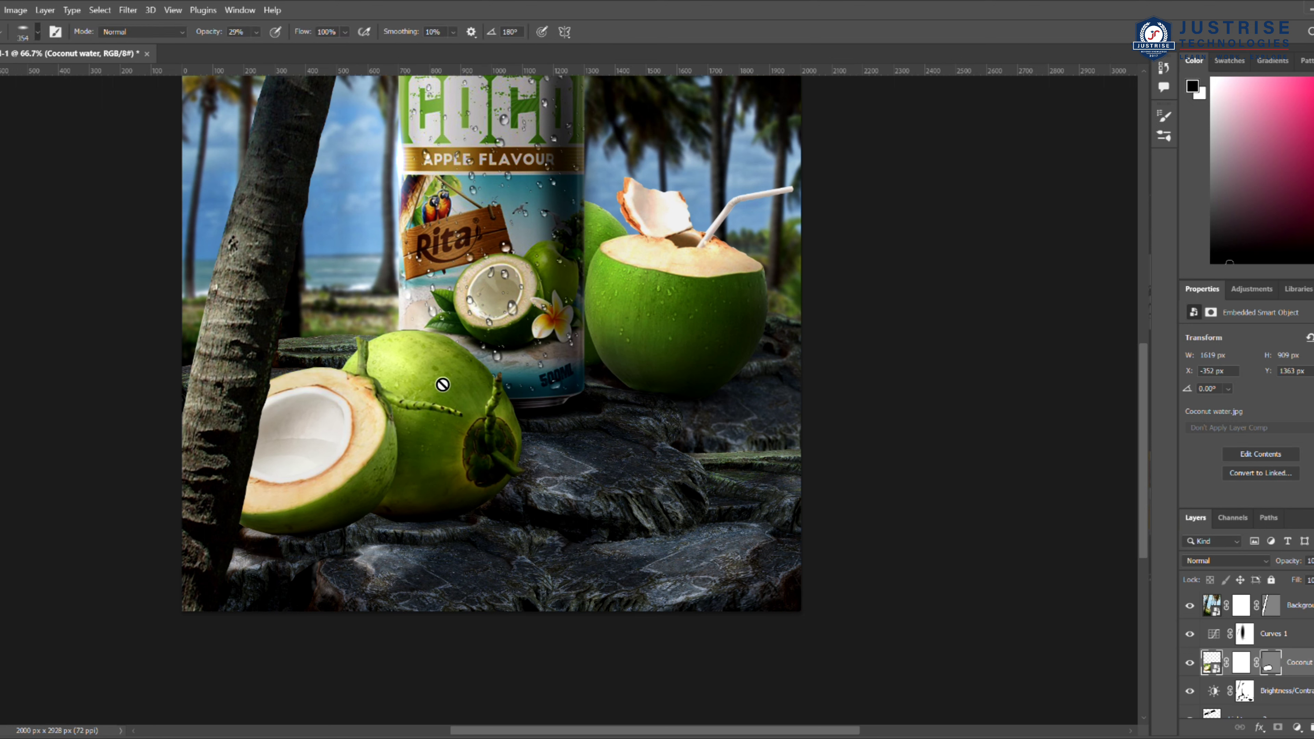
pyautogui.click(442, 385)
pyautogui.press('Return')
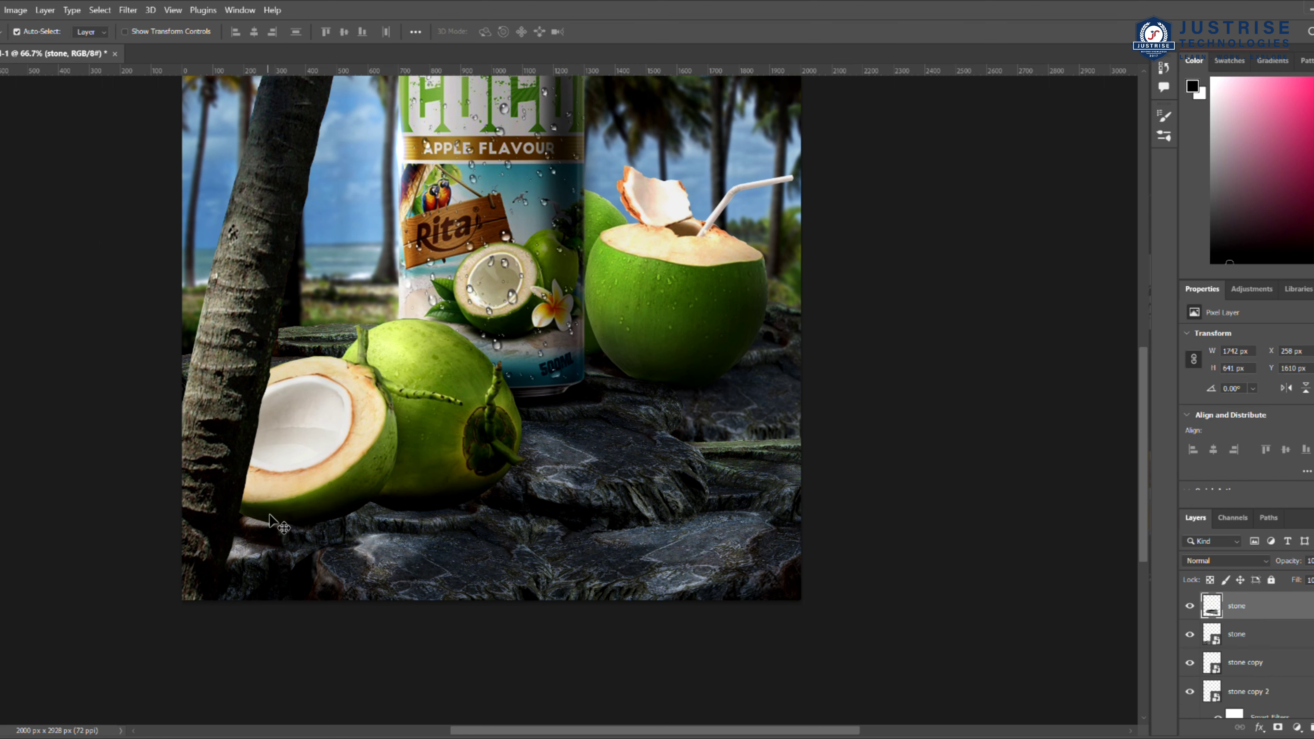
pyautogui.press('b')
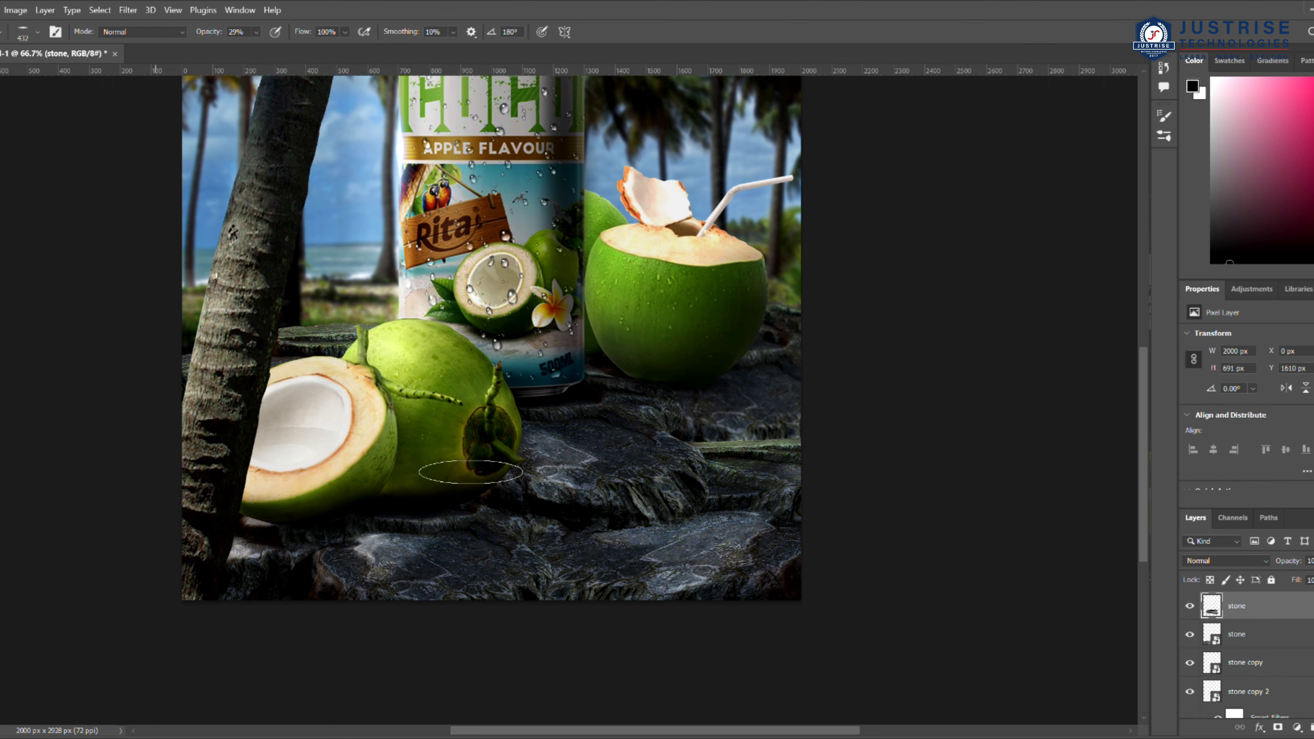
pyautogui.press('v')
# Step: Rotate the foreground Coconut water layer slightly clockwise so the coconuts rest on the rocks
pyautogui.scroll(5, 1260, 633)
pyautogui.click(1298, 634)
pyautogui.hotkey('ctrl', 't')
pyautogui.moveTo(549, 341); pyautogui.dragTo(548, 337)
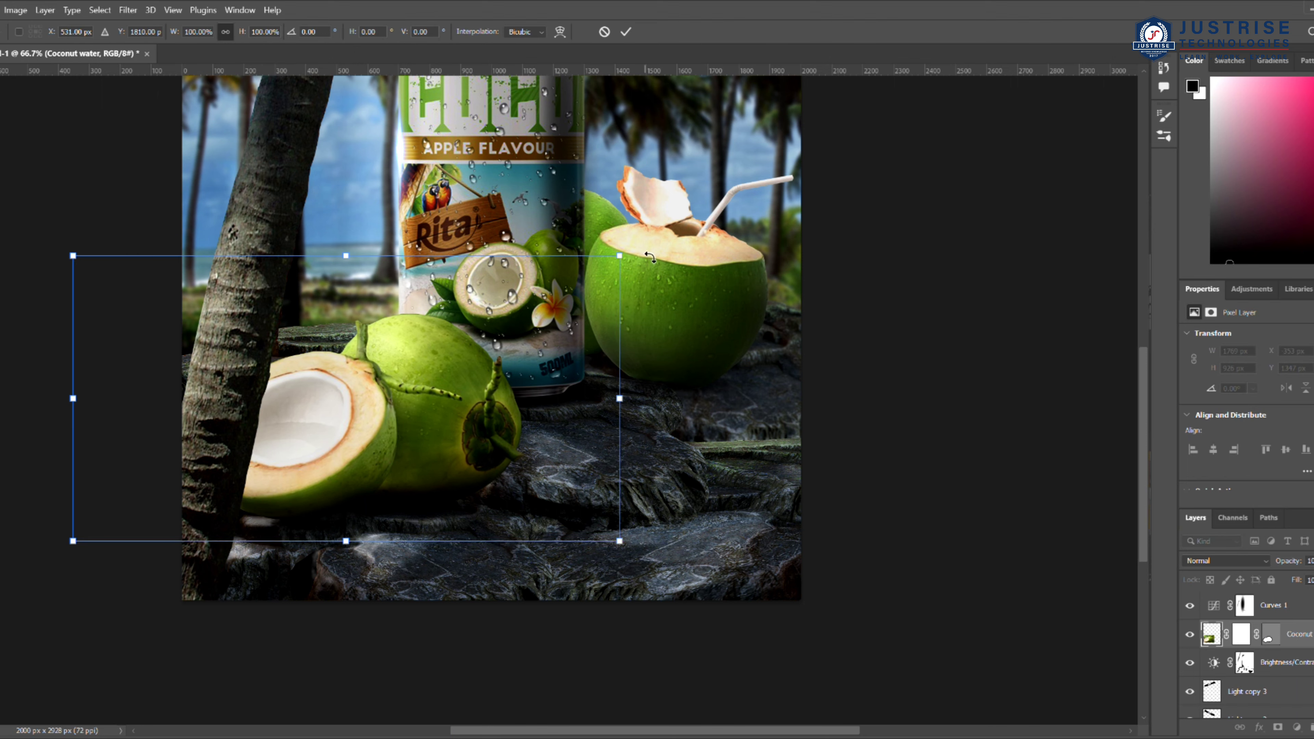
pyautogui.moveTo(650, 257); pyautogui.dragTo(667, 279)
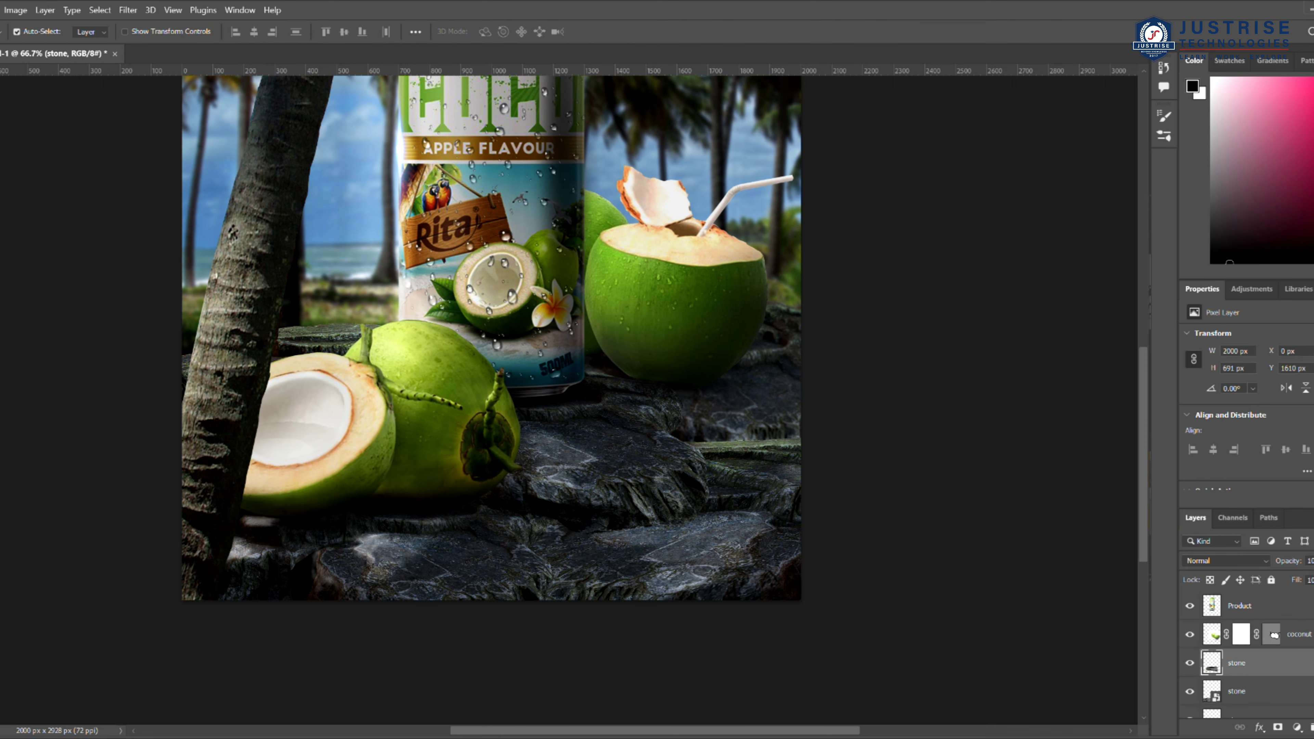
pyautogui.press('b')
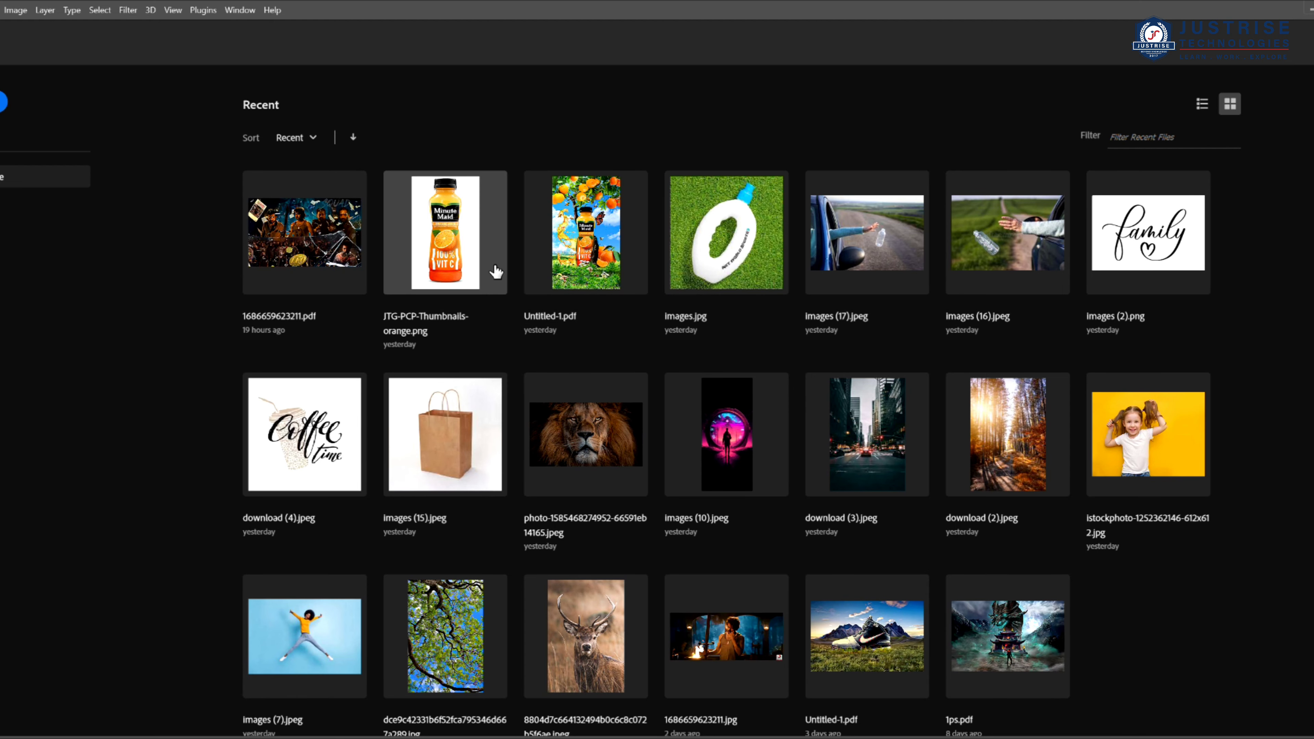
pyautogui.scroll(-1, 542, 294)
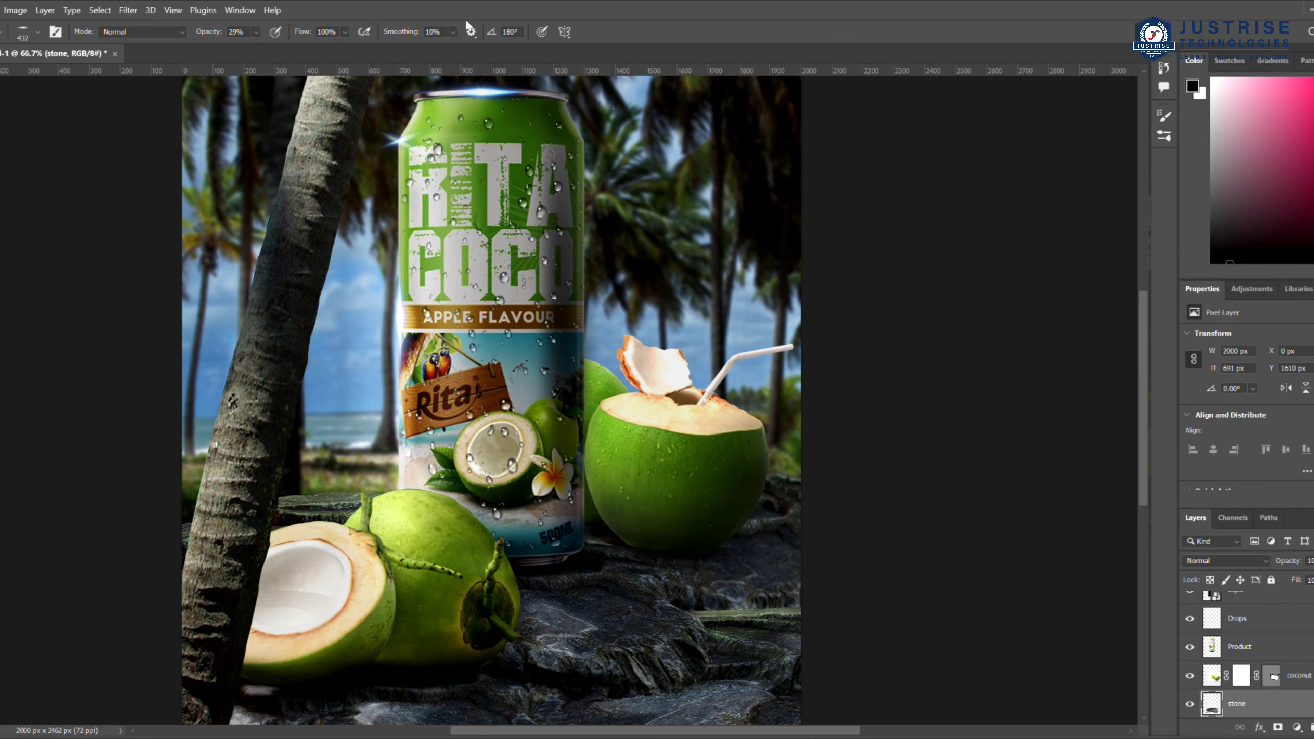
pyautogui.press('v')
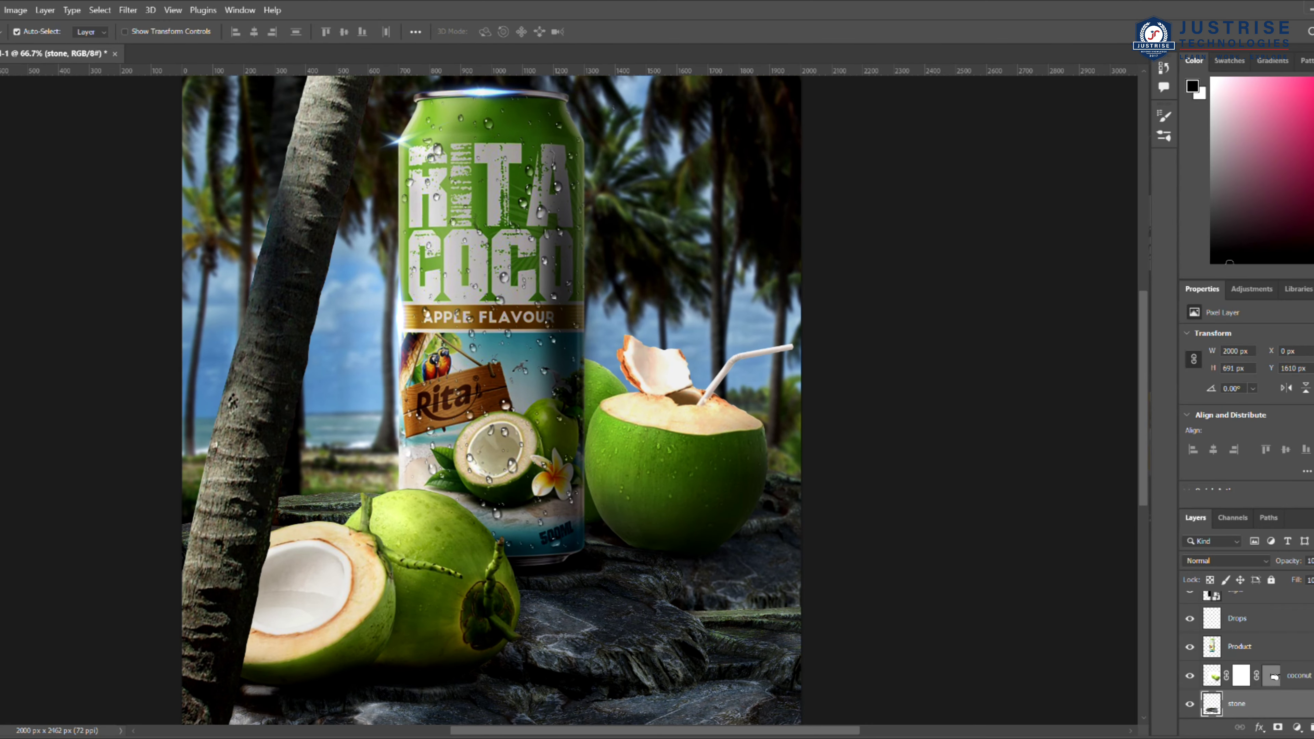
# Step: Apply a slight blur filter to the foreground Coconut water layer
pyautogui.click(1298, 675)
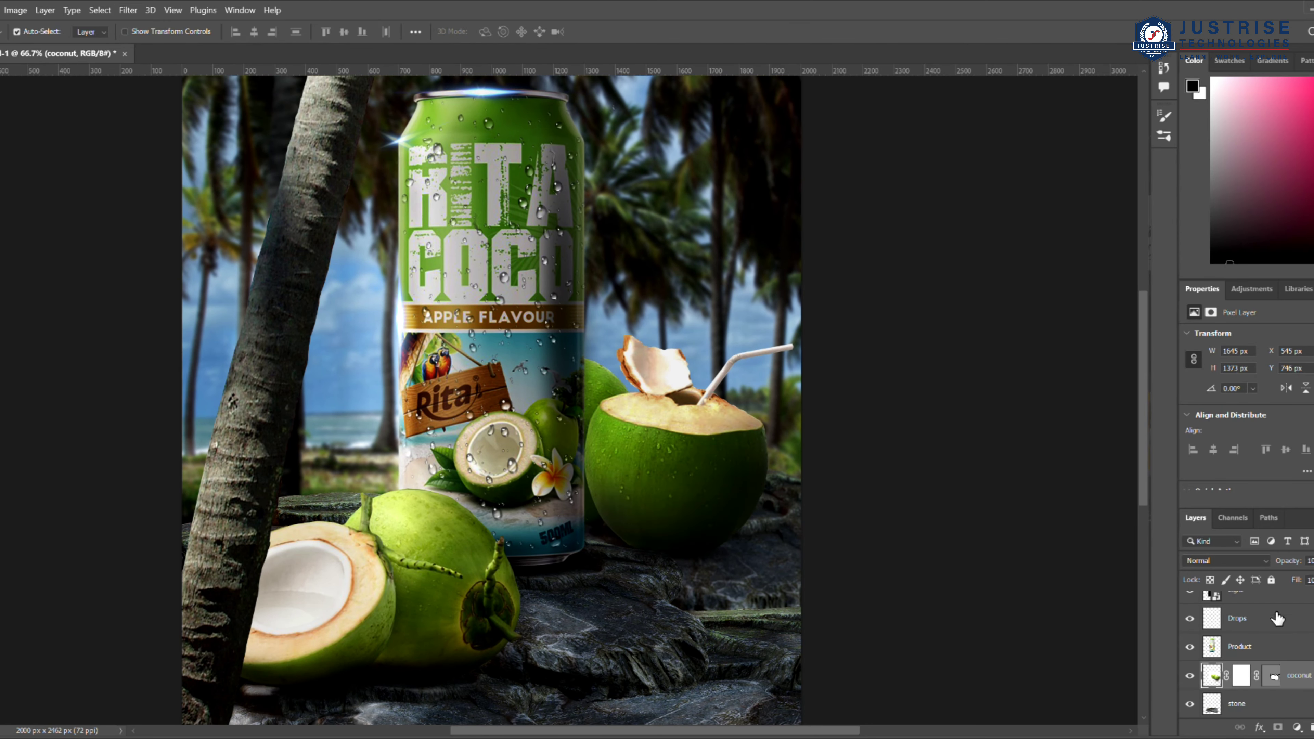
pyautogui.click(1301, 648)
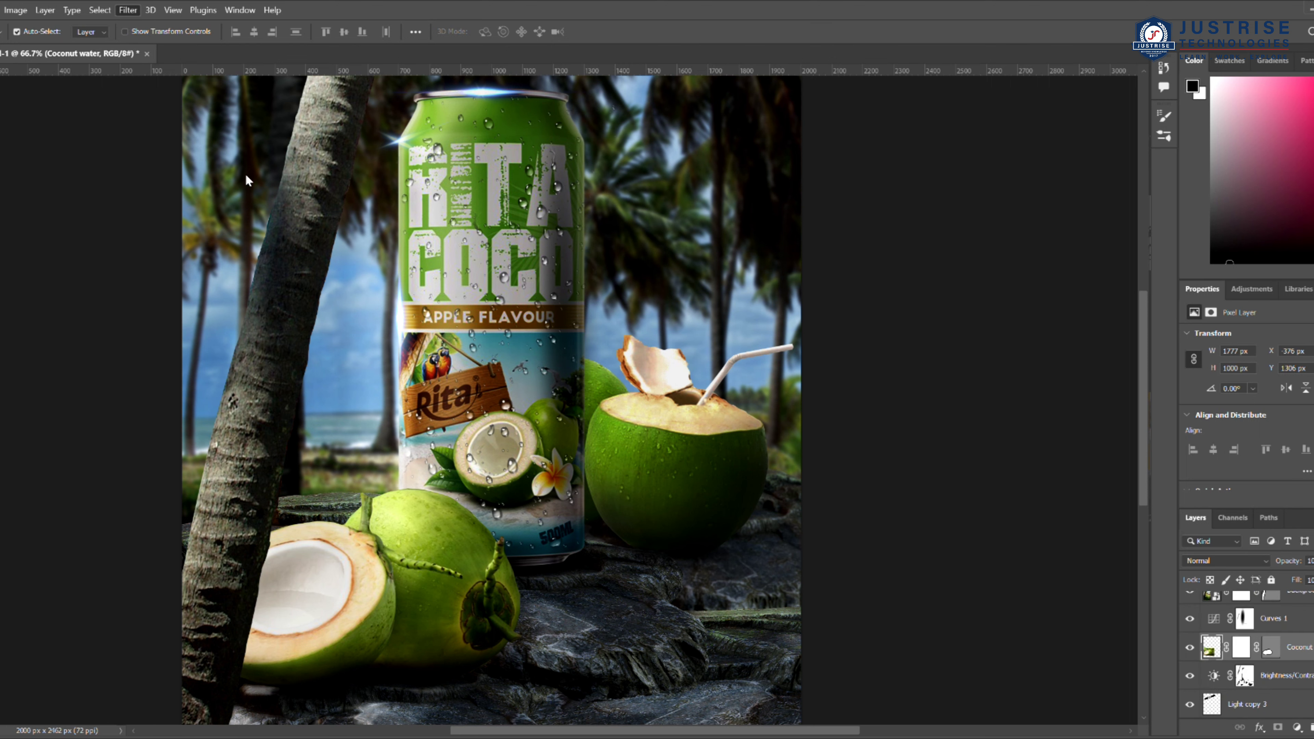
pyautogui.press('space')
pyautogui.scroll(-5, 784, 361)
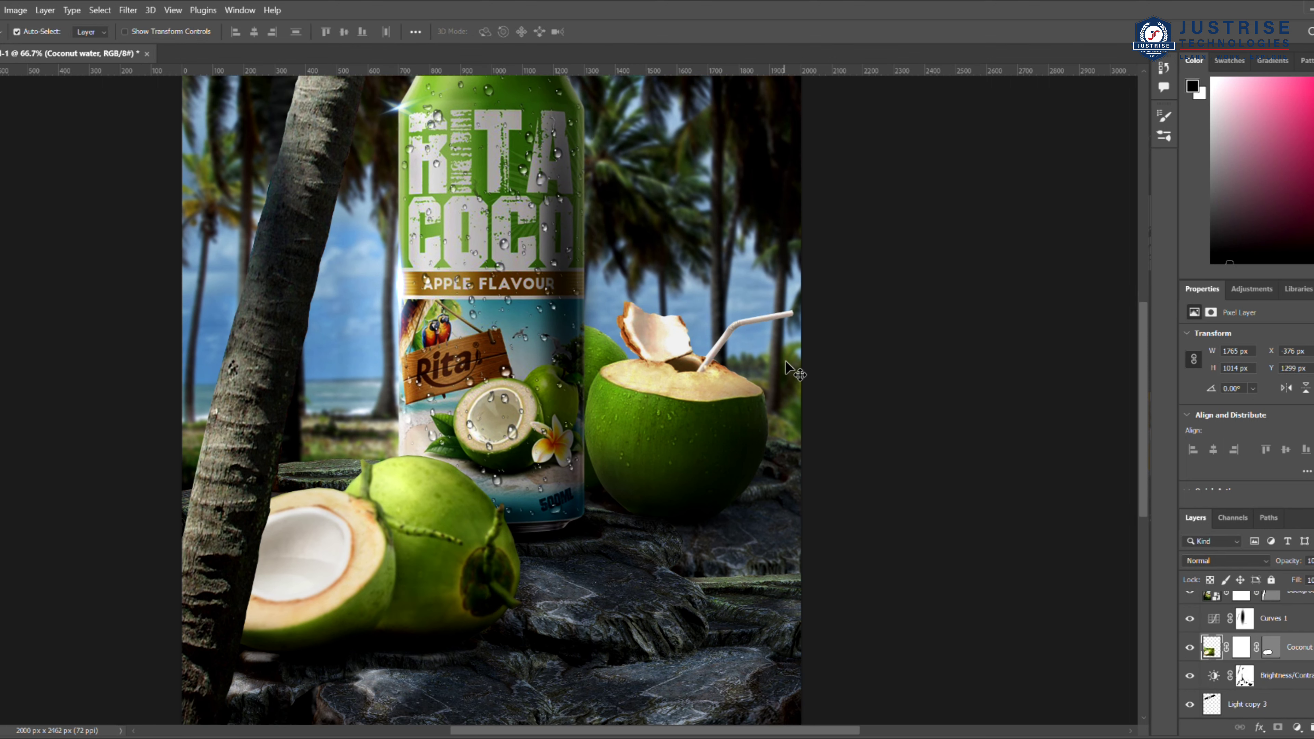
pyautogui.scroll(-5, 1254, 645)
pyautogui.click(946, 580)
pyautogui.scroll(-1, 1262, 642)
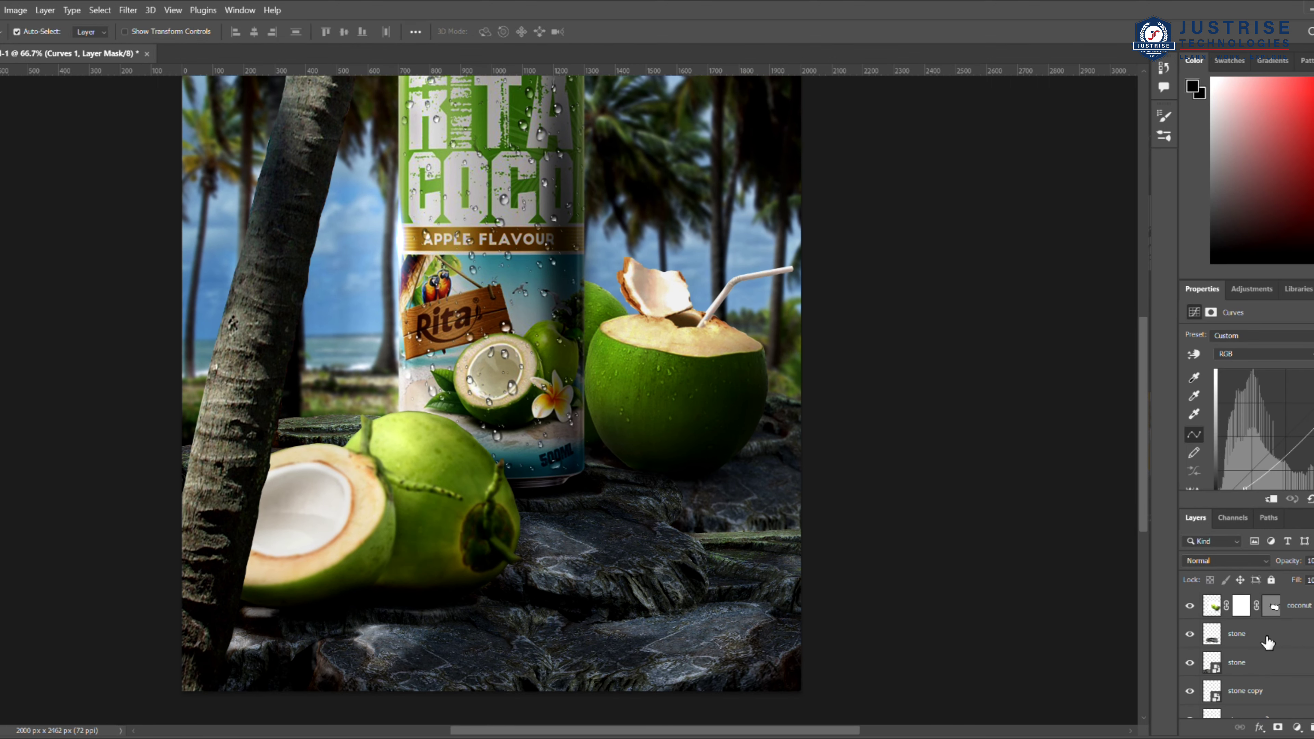
# Step: Apply a Gaussian Blur smart filter to the stone smart object layer in the foreground
pyautogui.click(1267, 642)
pyautogui.click(1264, 663)
pyautogui.click(128, 10)
pyautogui.scroll(-3, 1264, 647)
# Step: Apply a Gaussian Blur filter to the stone copy layer
pyautogui.click(1265, 646)
pyautogui.click(128, 10)
pyautogui.click(357, 236)
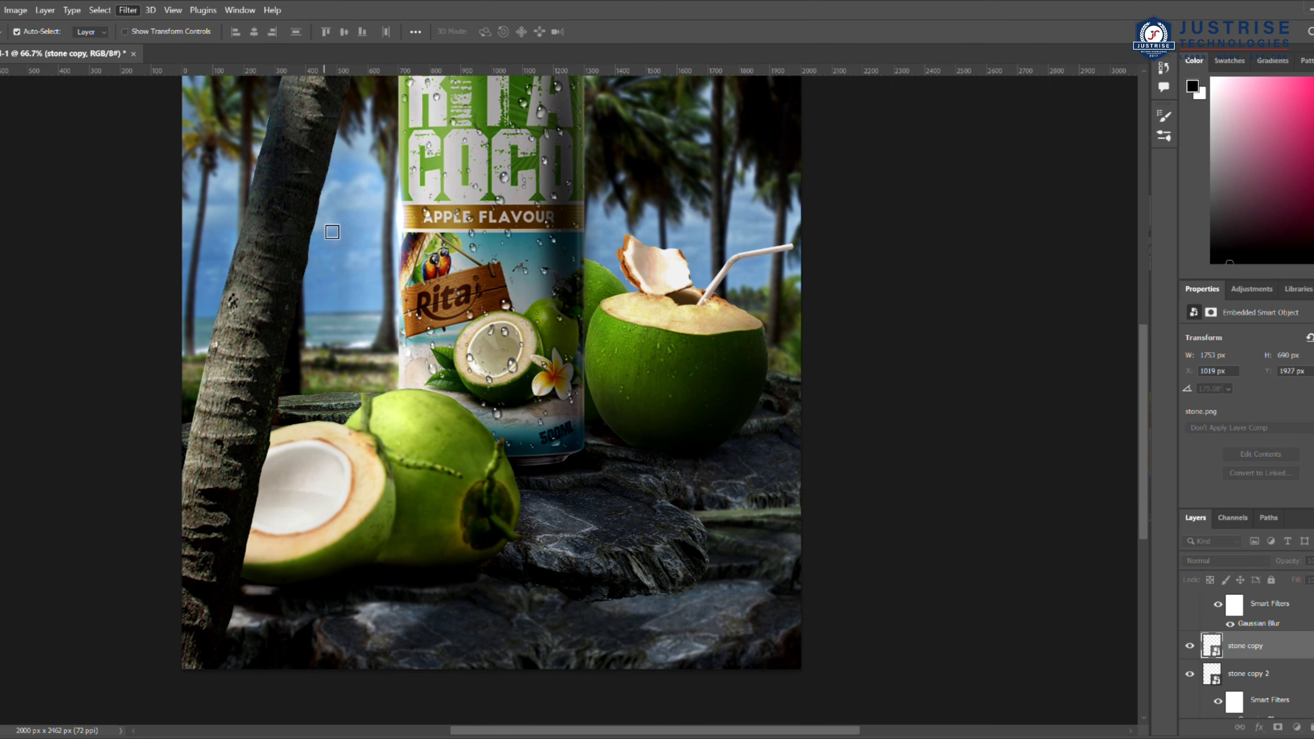
pyautogui.click(577, 24)
pyautogui.scroll(-1, 1277, 657)
pyautogui.scroll(3, 1276, 658)
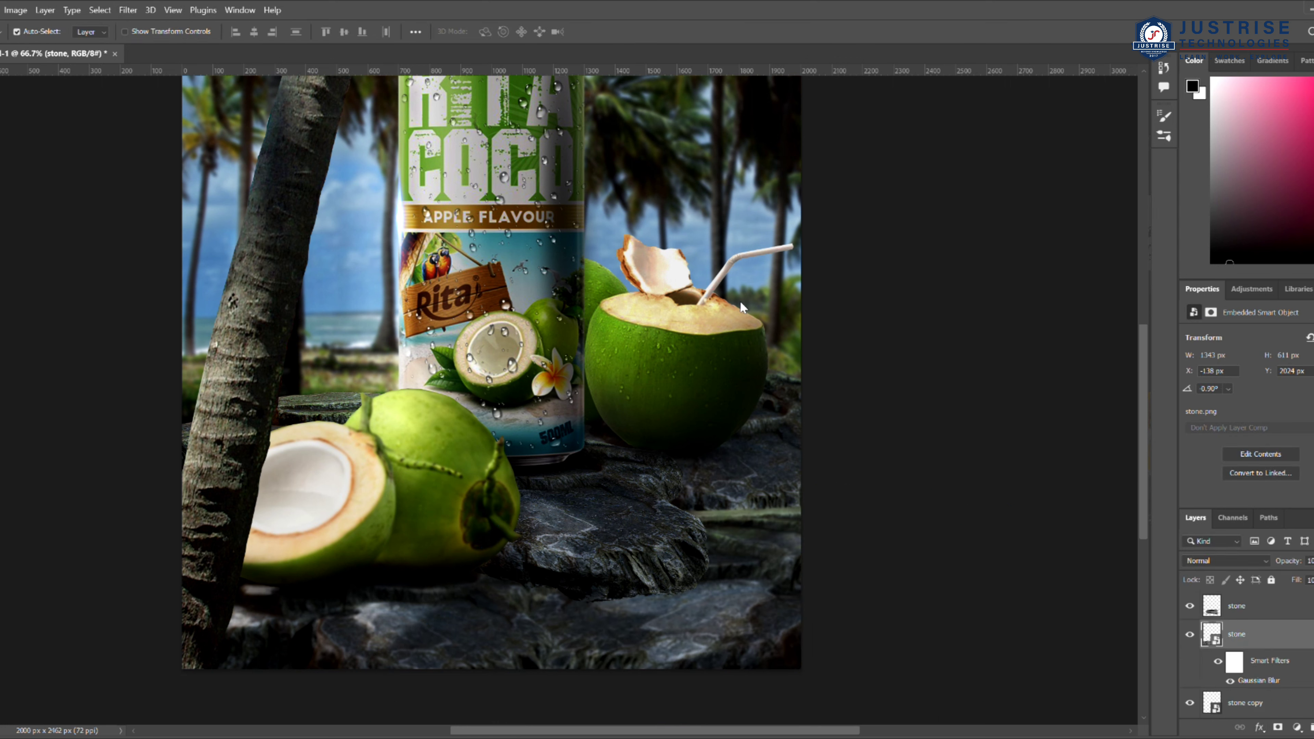
pyautogui.click(1262, 633)
pyautogui.hotkey('ctrl', 't')
pyautogui.press('Return')
pyautogui.press('e')
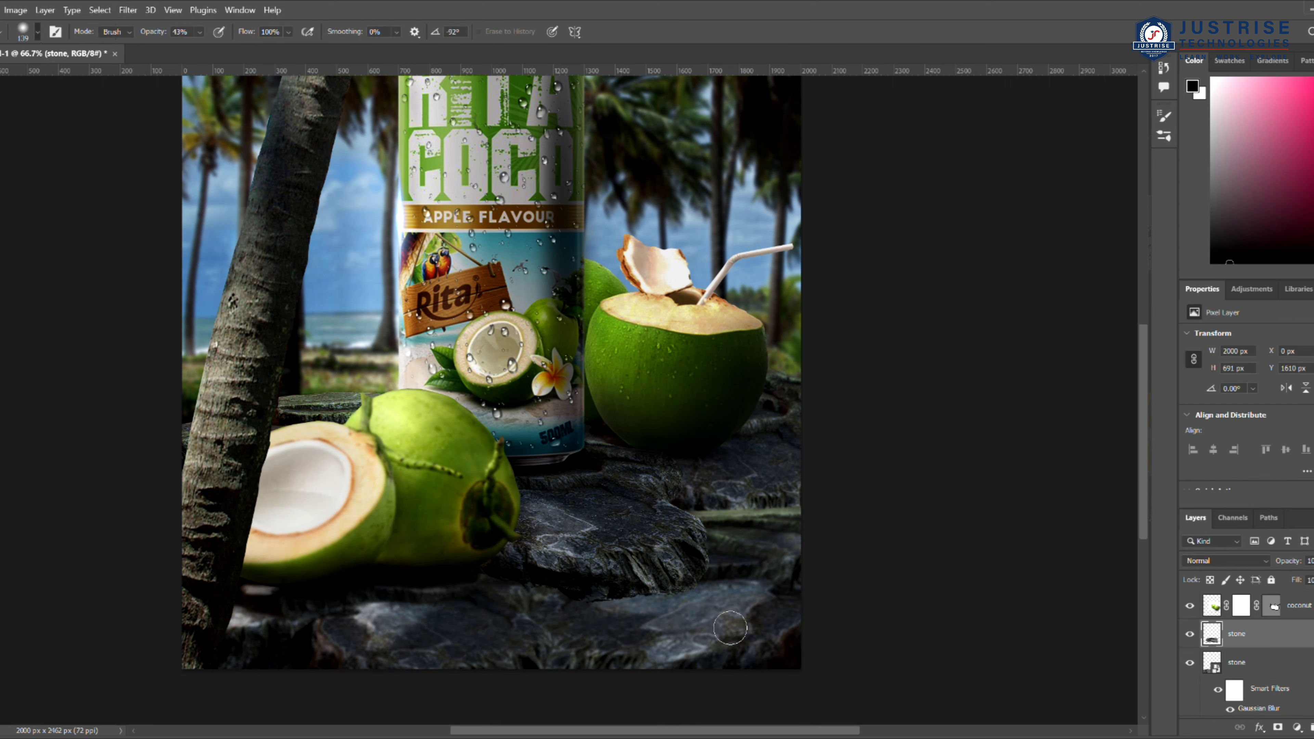
pyautogui.scroll(3, 714, 549)
pyautogui.press('v')
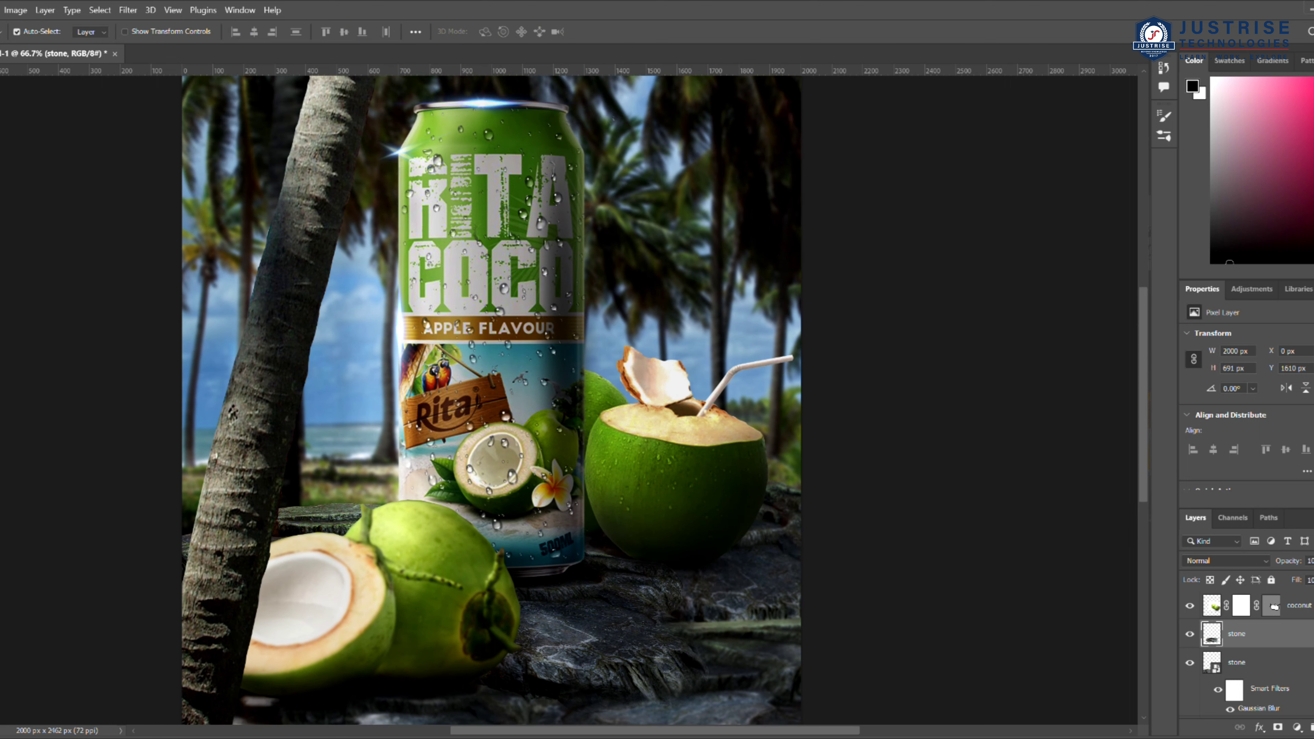
# Step: Apply a slight blur filter to the coconut layer beside the can
pyautogui.scroll(2, 1299, 668)
pyautogui.click(1299, 668)
pyautogui.hotkey('ctrl', 't')
pyautogui.press('Return')
pyautogui.click(128, 10)
pyautogui.click(337, 227)
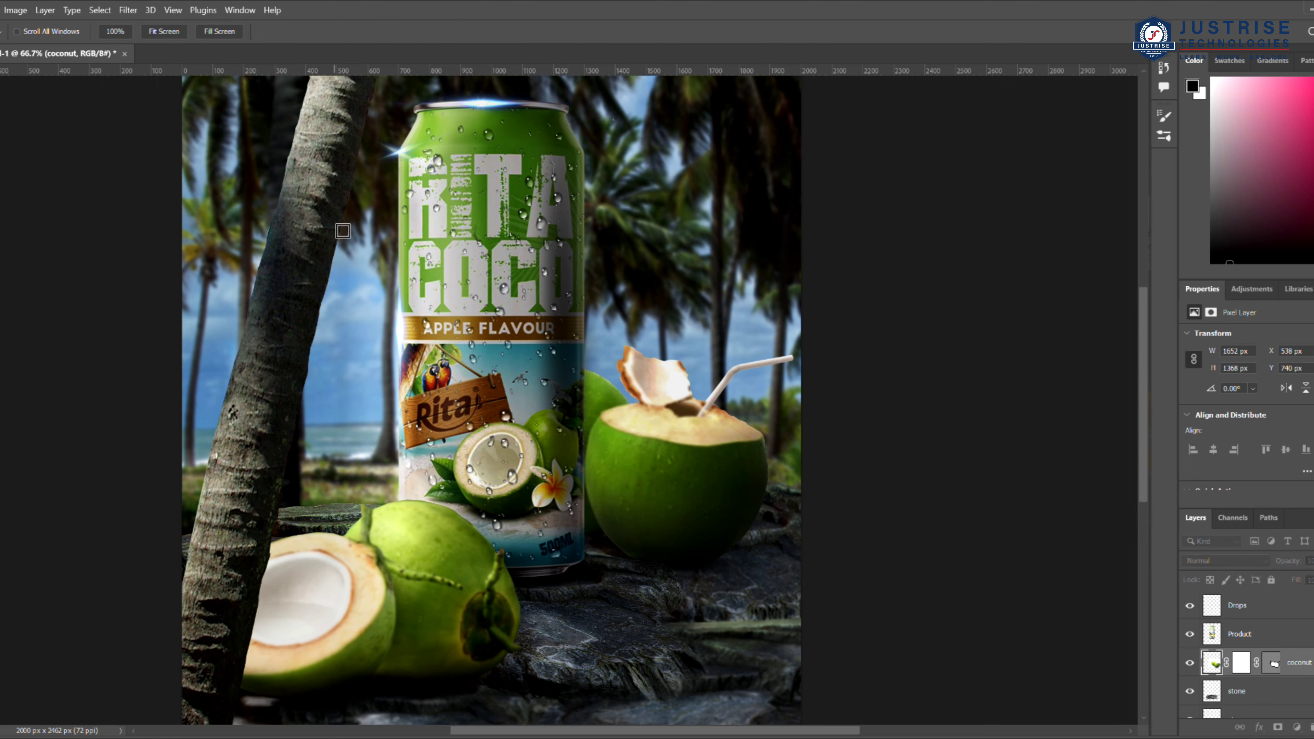
pyautogui.click(562, 38)
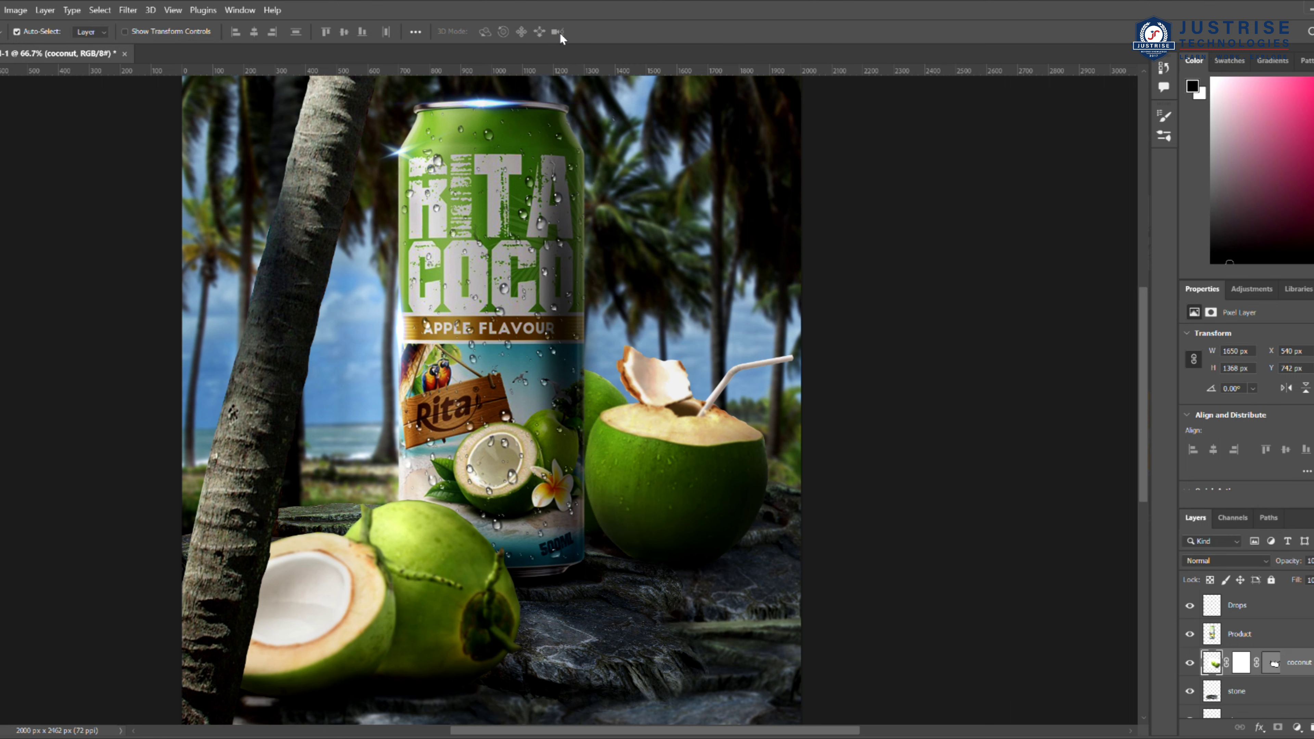
# Step: Apply a slight blur filter to the leaning palm trunk on the Background copy layer
pyautogui.scroll(5, 1270, 640)
pyautogui.click(1278, 662)
pyautogui.scroll(-1, 1126, 628)
pyautogui.scroll(-5, 1287, 667)
pyautogui.scroll(3, 1287, 671)
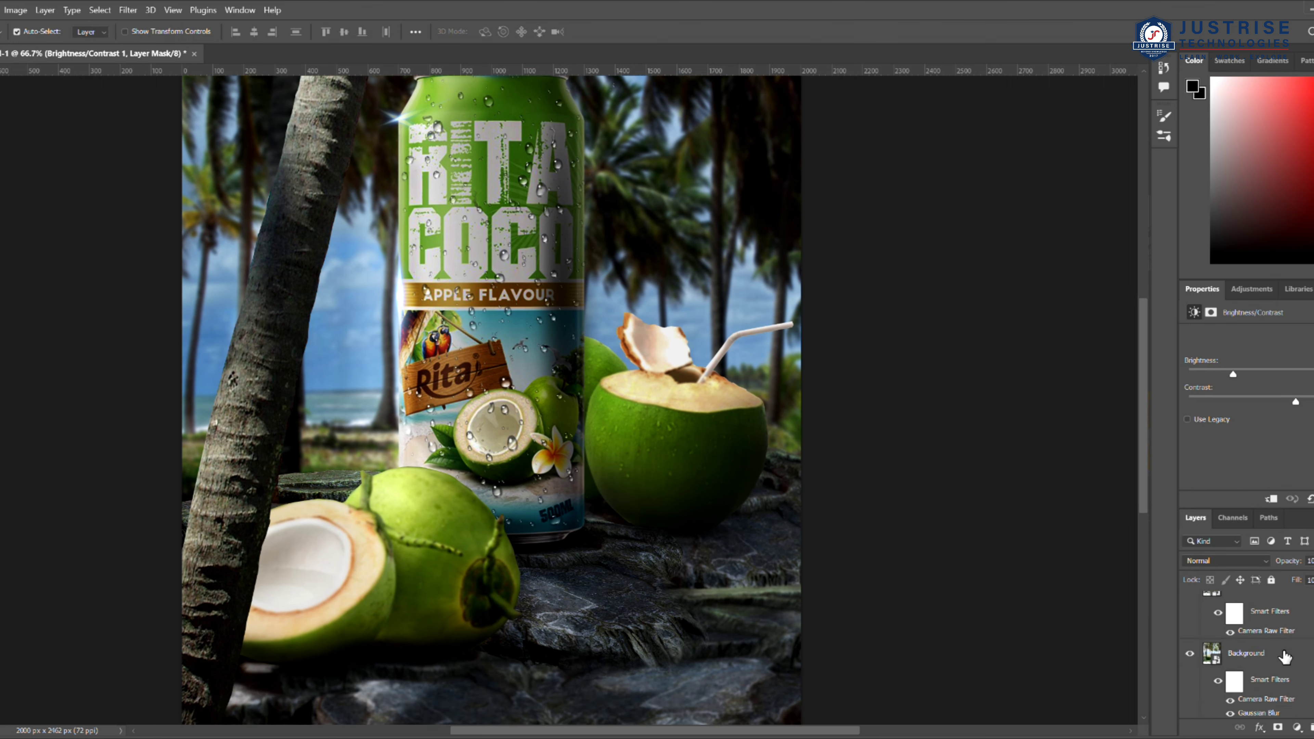
pyautogui.click(207, 223)
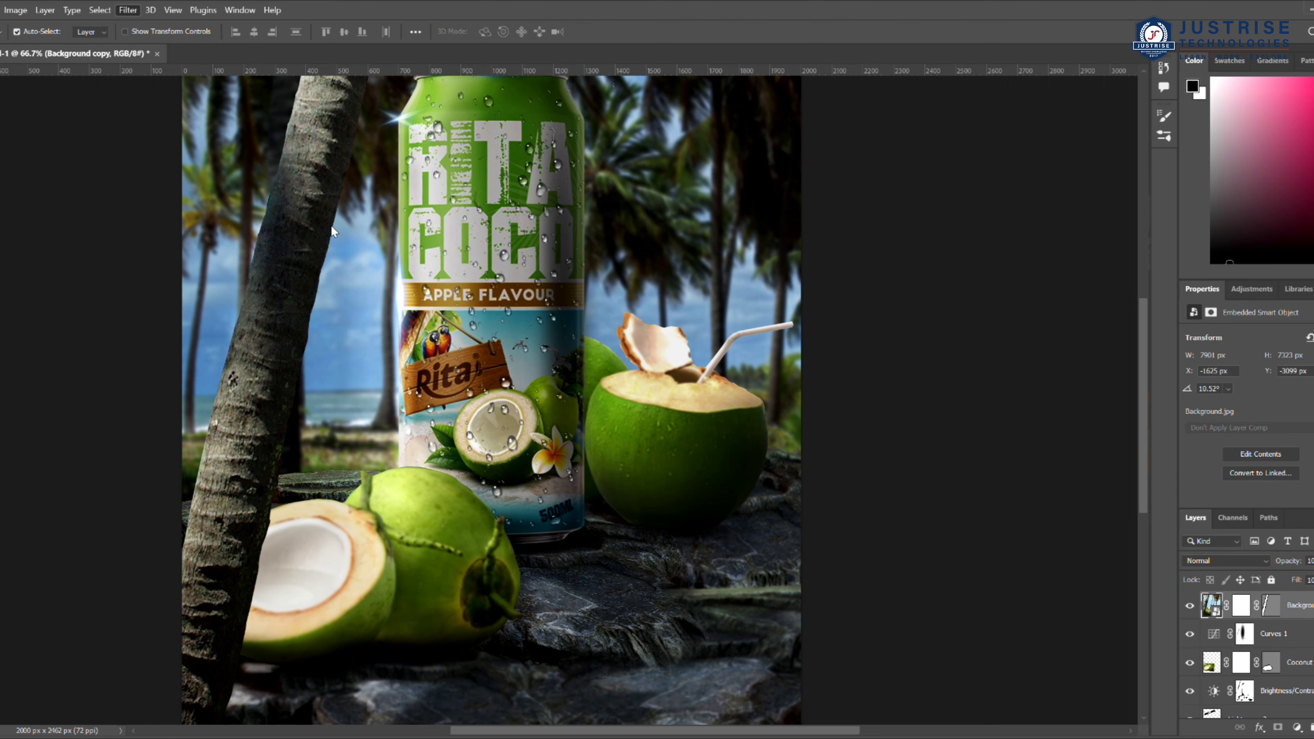
pyautogui.scroll(1, 543, 424)
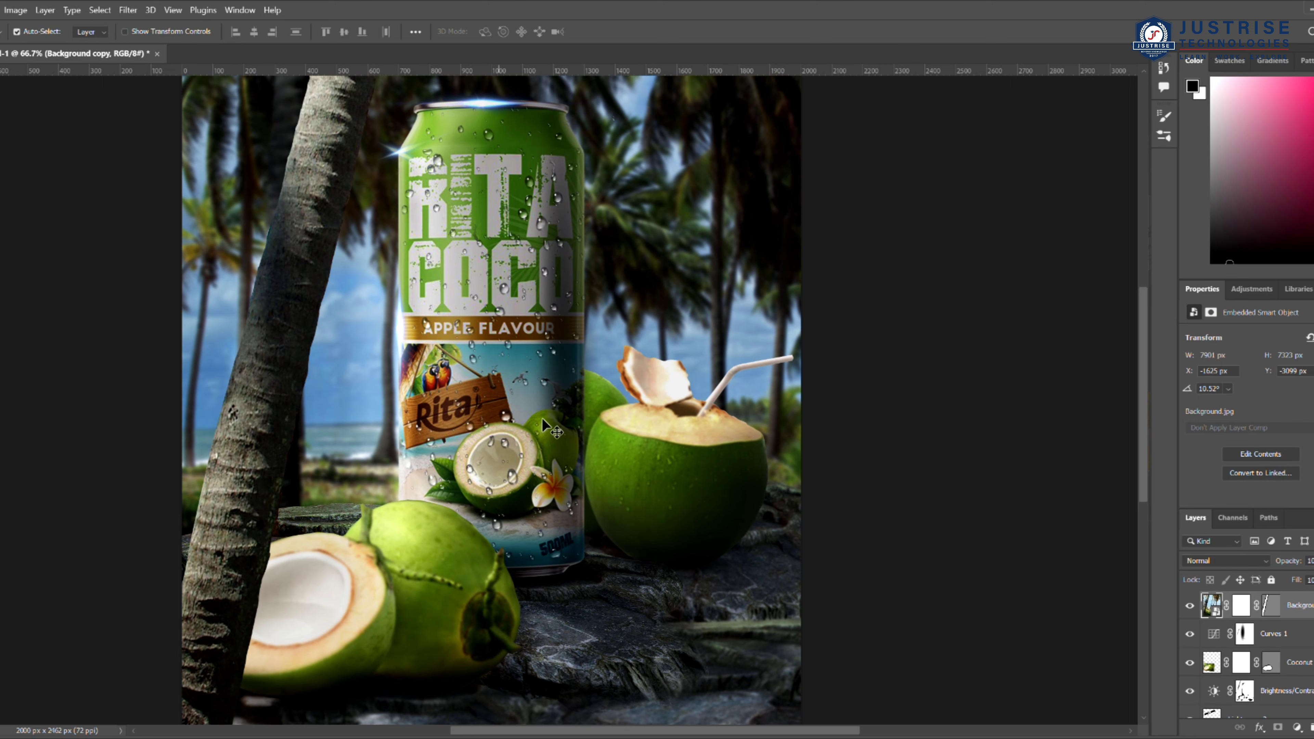
# Step: Place the palm leaf image 9.png, rotate it to 102.80° and position it hanging from the scene's upper-right corner
pyautogui.scroll(-1, 543, 425)
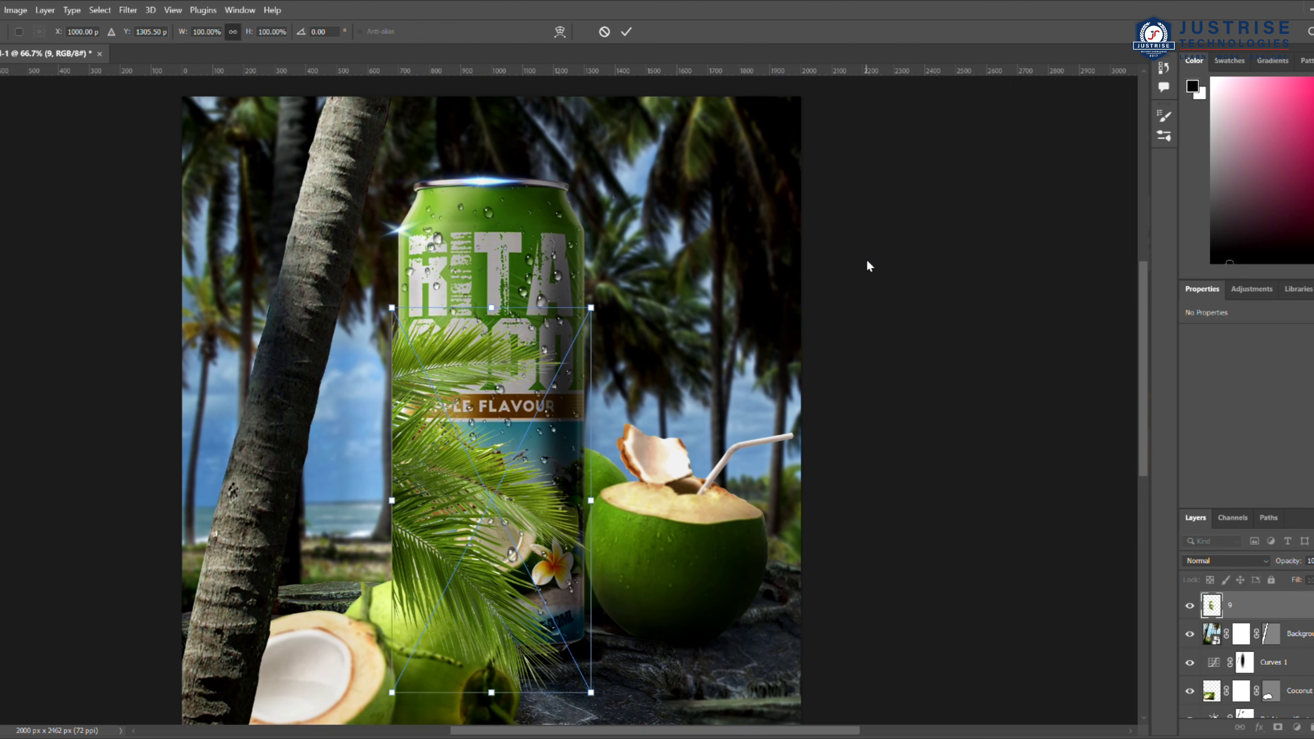
pyautogui.scroll(1, 868, 264)
pyautogui.moveTo(517, 518); pyautogui.dragTo(510, 309)
pyautogui.moveTo(780, 179); pyautogui.dragTo(637, 632)
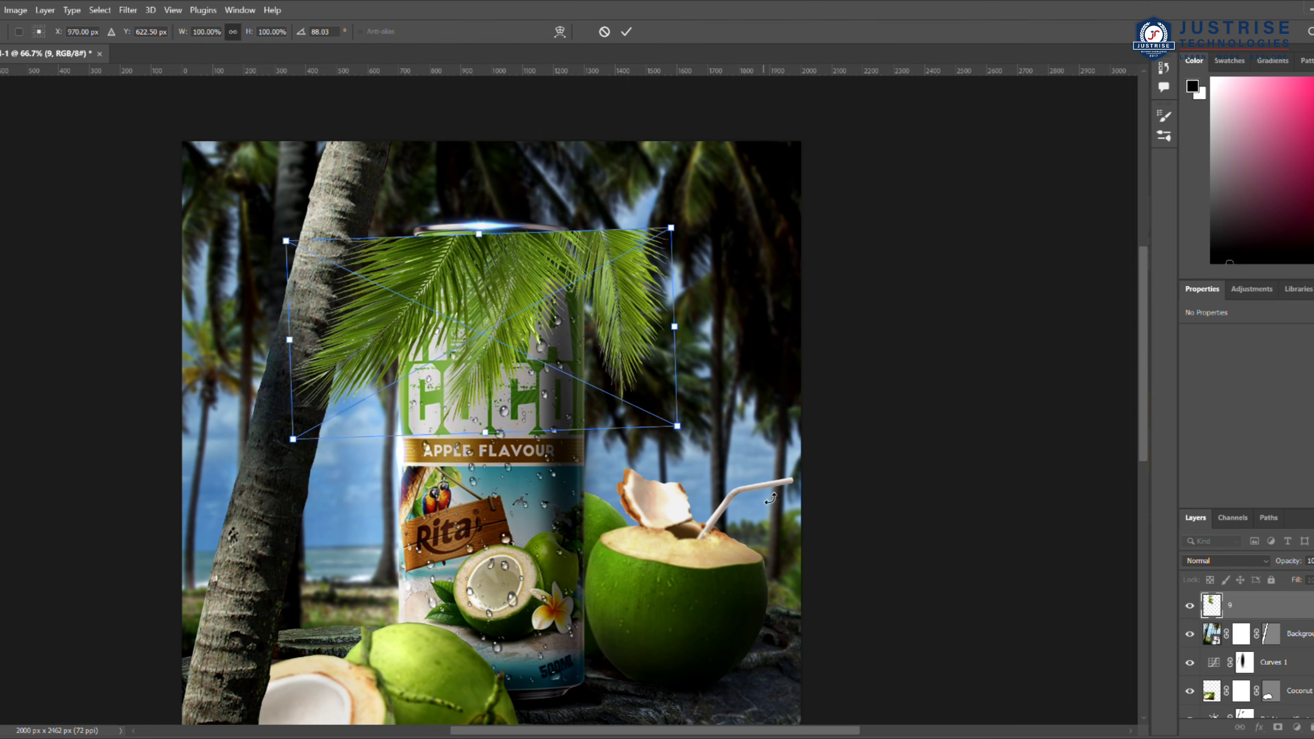
pyautogui.moveTo(586, 375); pyautogui.dragTo(744, 287)
pyautogui.scroll(-3, 745, 287)
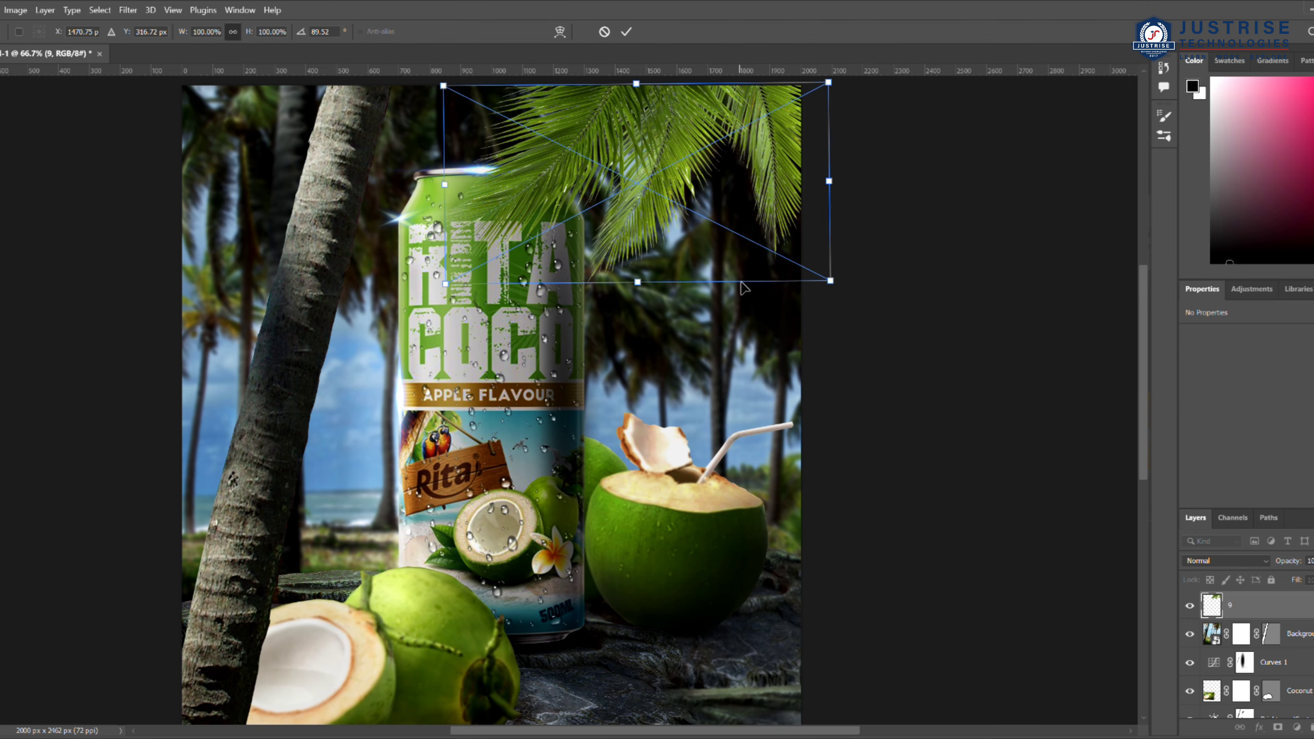
pyautogui.scroll(2, 827, 311)
pyautogui.moveTo(836, 320); pyautogui.dragTo(947, 377)
pyautogui.moveTo(774, 278); pyautogui.dragTo(797, 211)
pyautogui.moveTo(991, 345); pyautogui.dragTo(945, 402)
pyautogui.moveTo(853, 250); pyautogui.dragTo(825, 270)
pyautogui.press('Return')
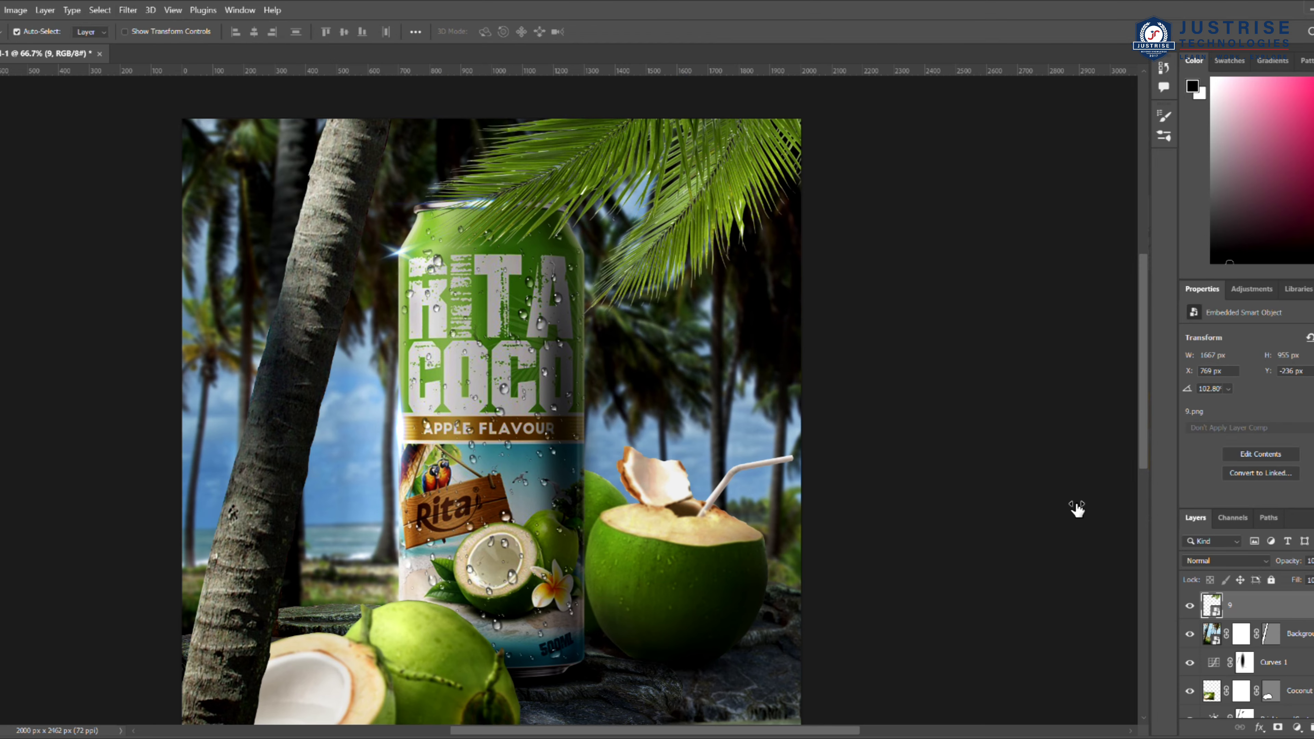
# Step: Place the plant image 7.png low over the lower-right rocks and apply a Gaussian Blur to it
pyautogui.scroll(-5, 745, 202)
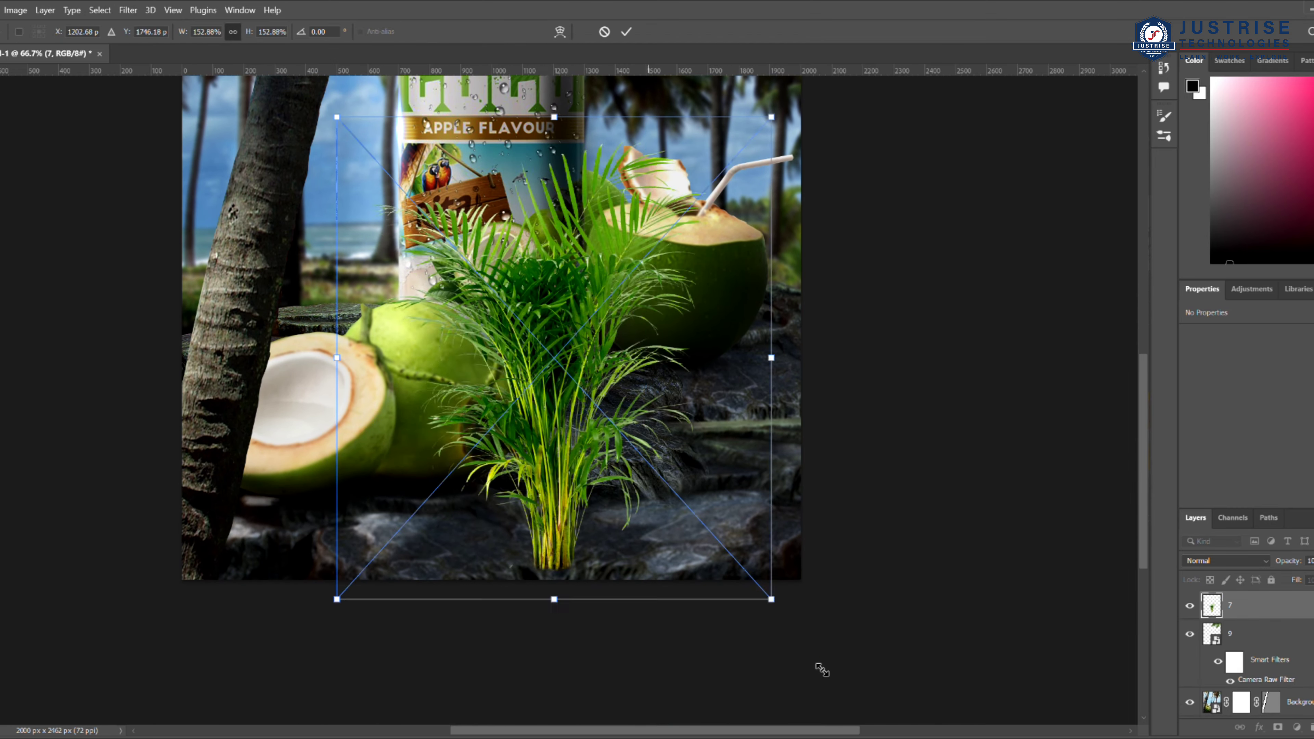
pyautogui.moveTo(816, 669); pyautogui.dragTo(584, 306)
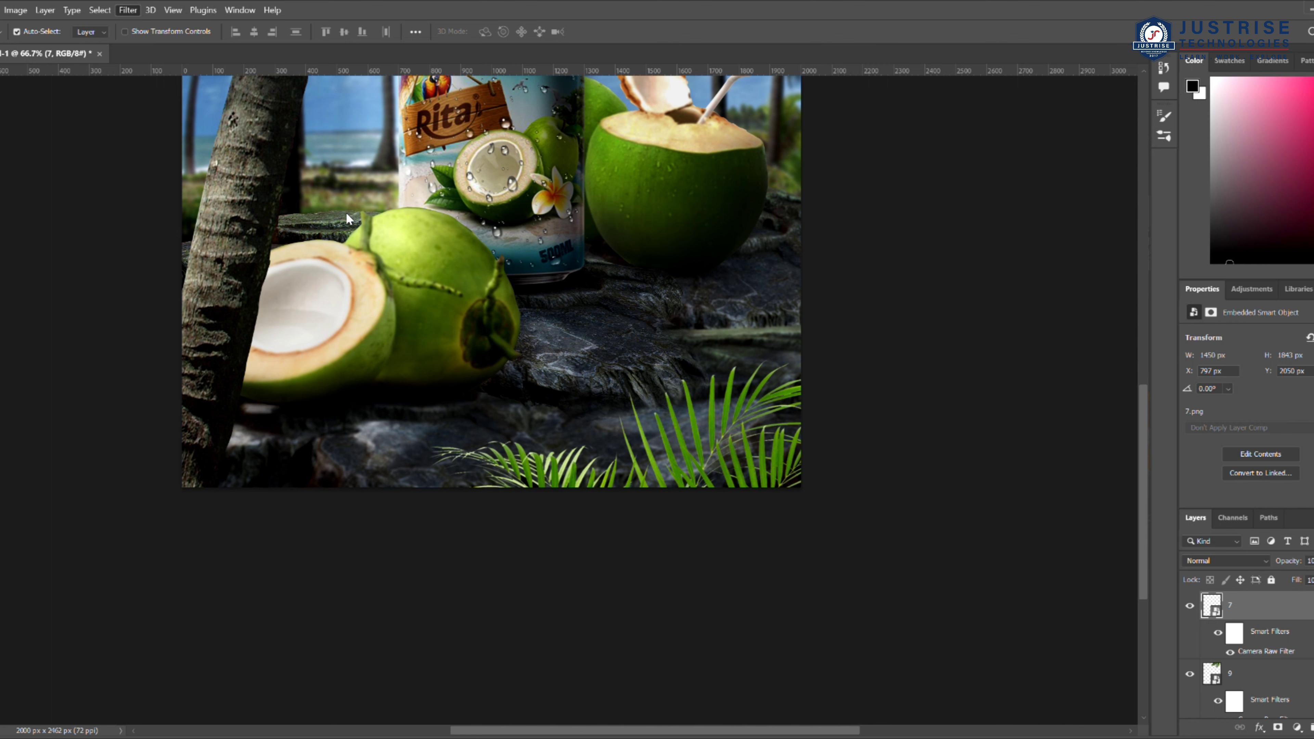
pyautogui.press('h')
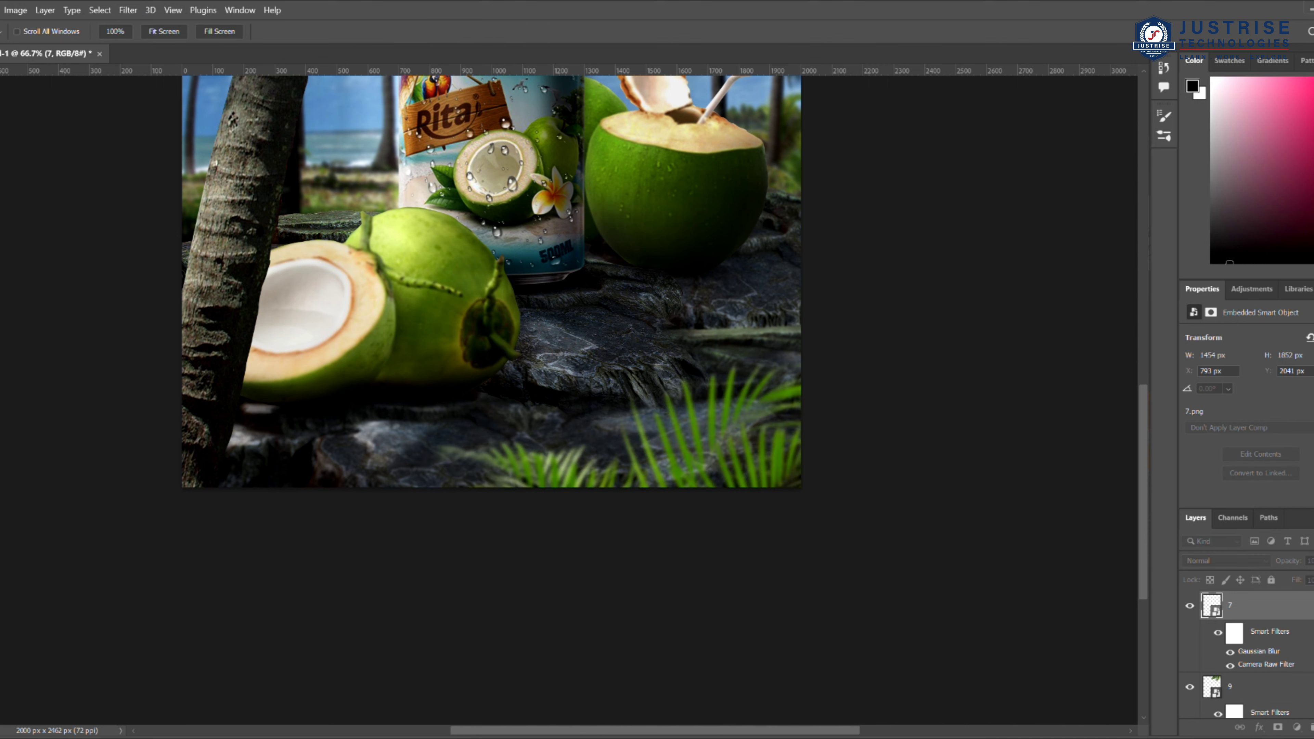
# Step: Place the light_ray image, enlarge it to about 677 px wide and position it over the top of the can
pyautogui.scroll(8, 862, 247)
pyautogui.scroll(-3, 862, 246)
pyautogui.scroll(3, 862, 246)
pyautogui.scroll(-5, 862, 246)
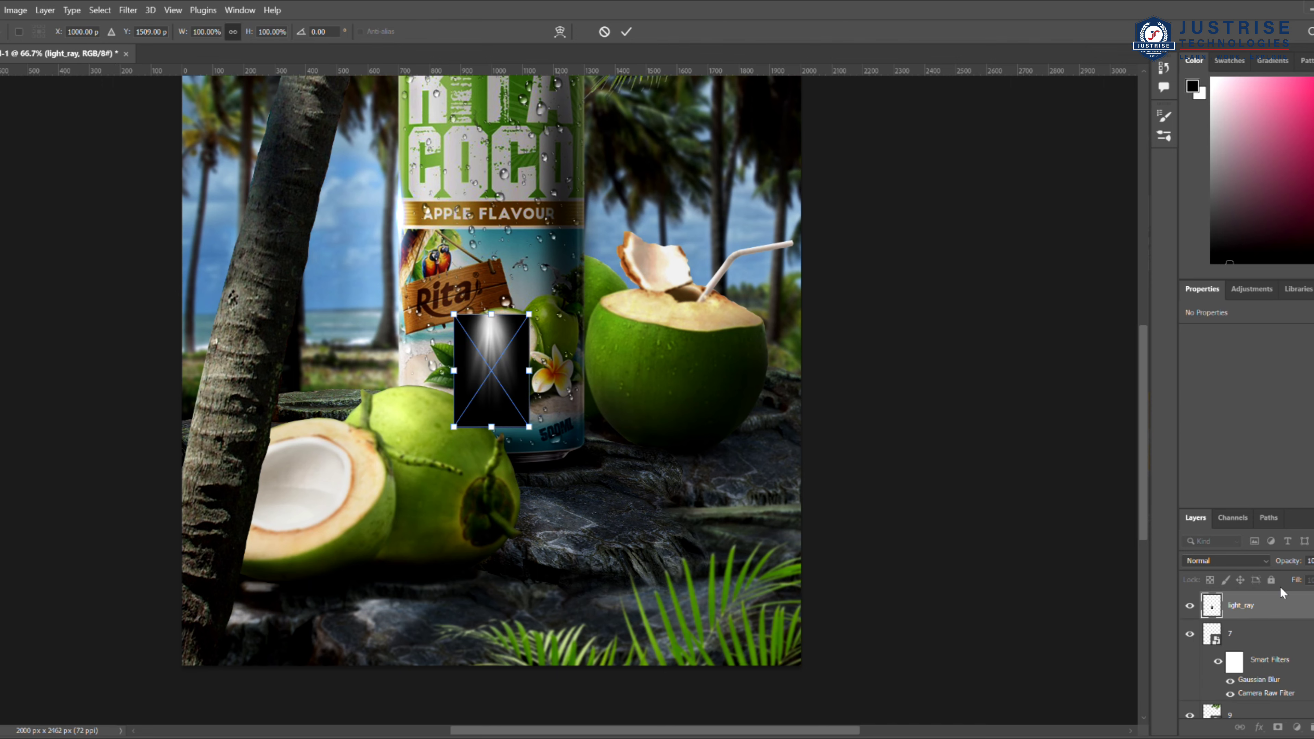
pyautogui.moveTo(532, 313); pyautogui.dragTo(665, 113)
pyautogui.scroll(4, 665, 113)
pyautogui.moveTo(561, 468); pyautogui.dragTo(513, 323)
pyautogui.click(625, 32)
# Step: Set the light_ray layer's blend mode to Linear Dodge (Add)
pyautogui.click(1226, 561)
pyautogui.click(1227, 493)
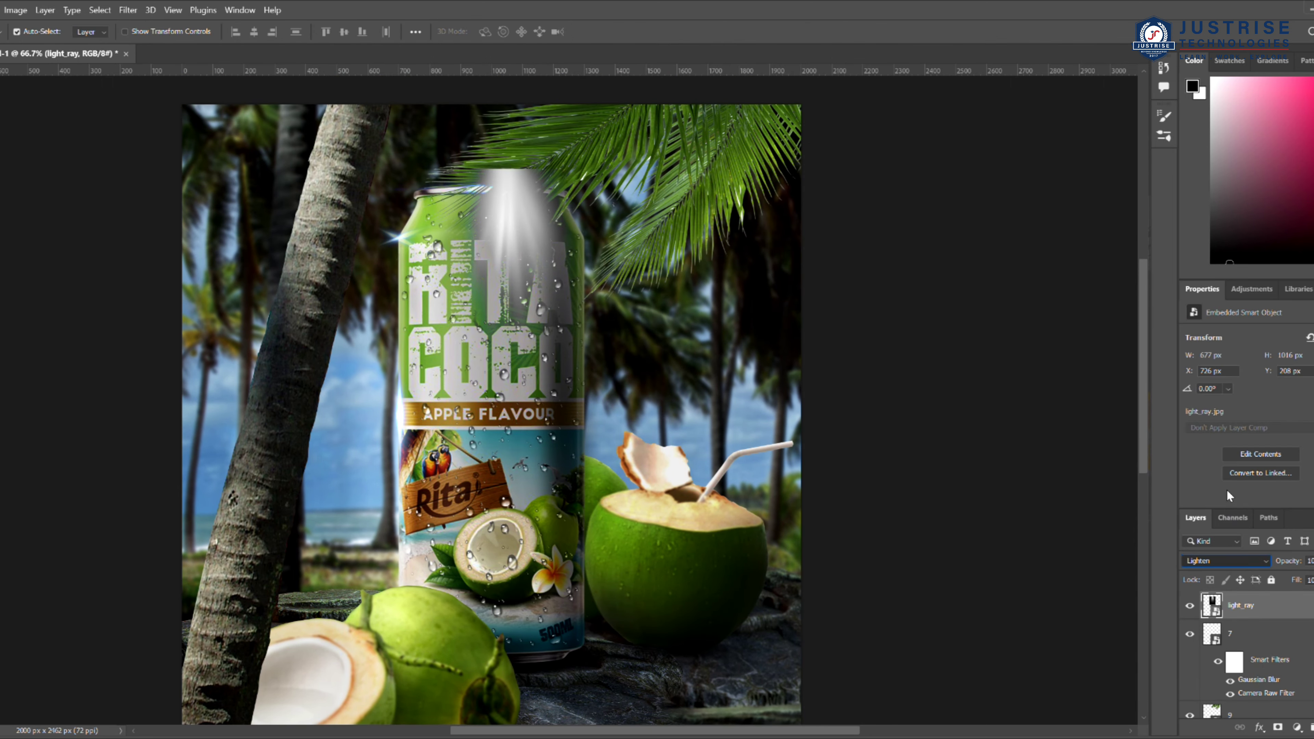
pyautogui.press('Down')
pyautogui.press('Down')
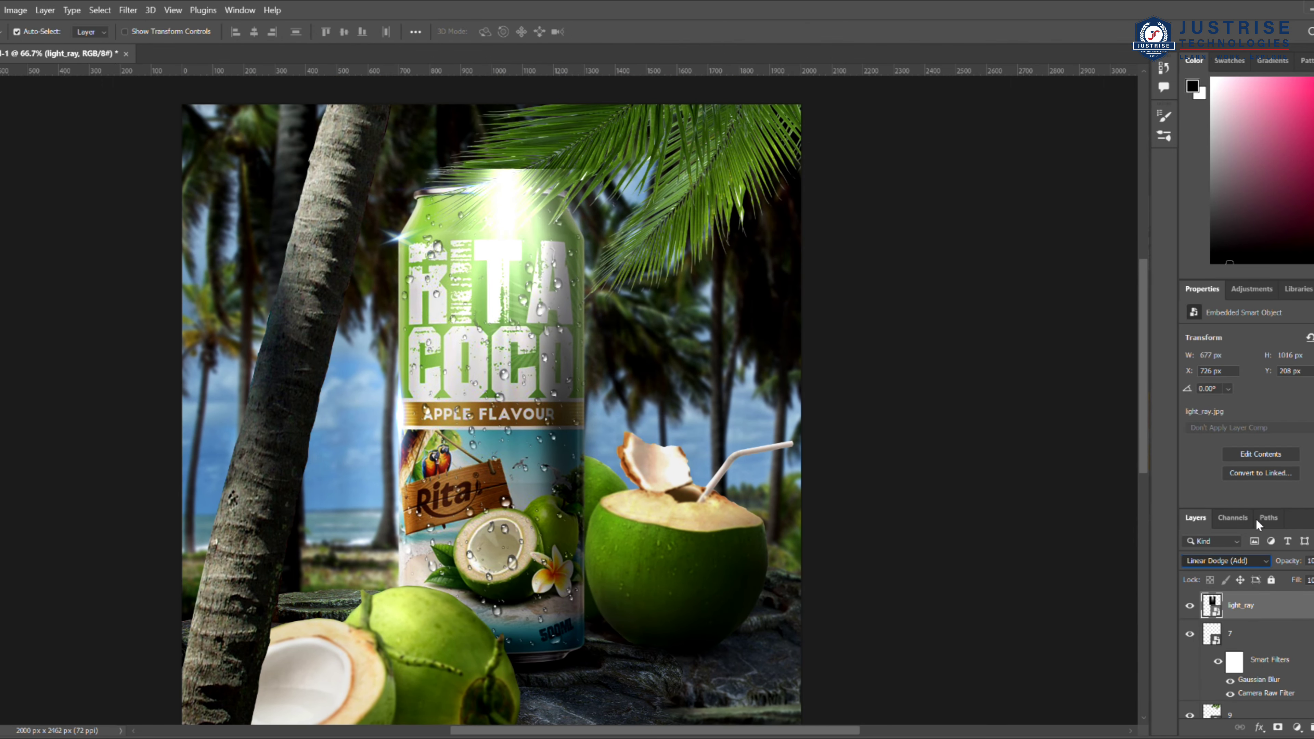
pyautogui.press('Down')
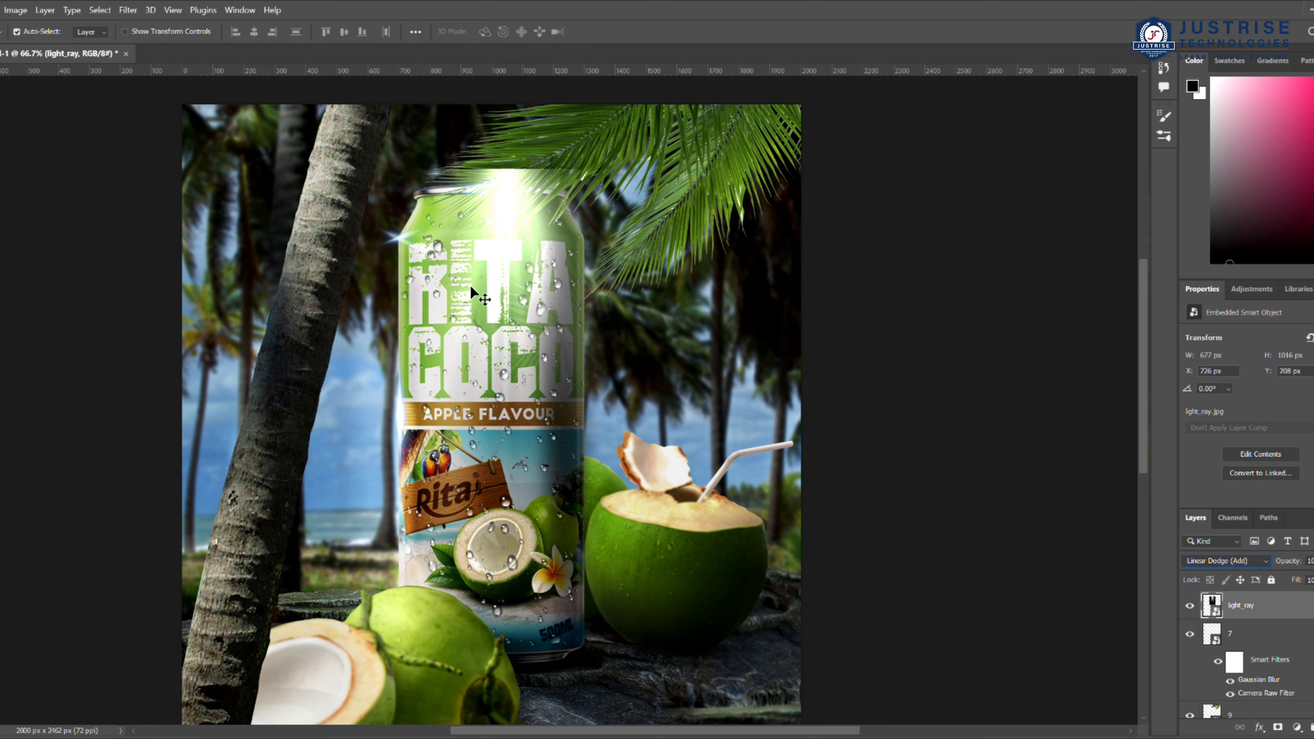
# Step: Enlarge the light ray to about 795 × 1933 px over the can and move its layer below palm leaf layer 9
pyautogui.hotkey('ctrl', 't')
pyautogui.scroll(3, 470, 285)
pyautogui.moveTo(406, 421); pyautogui.dragTo(375, 422)
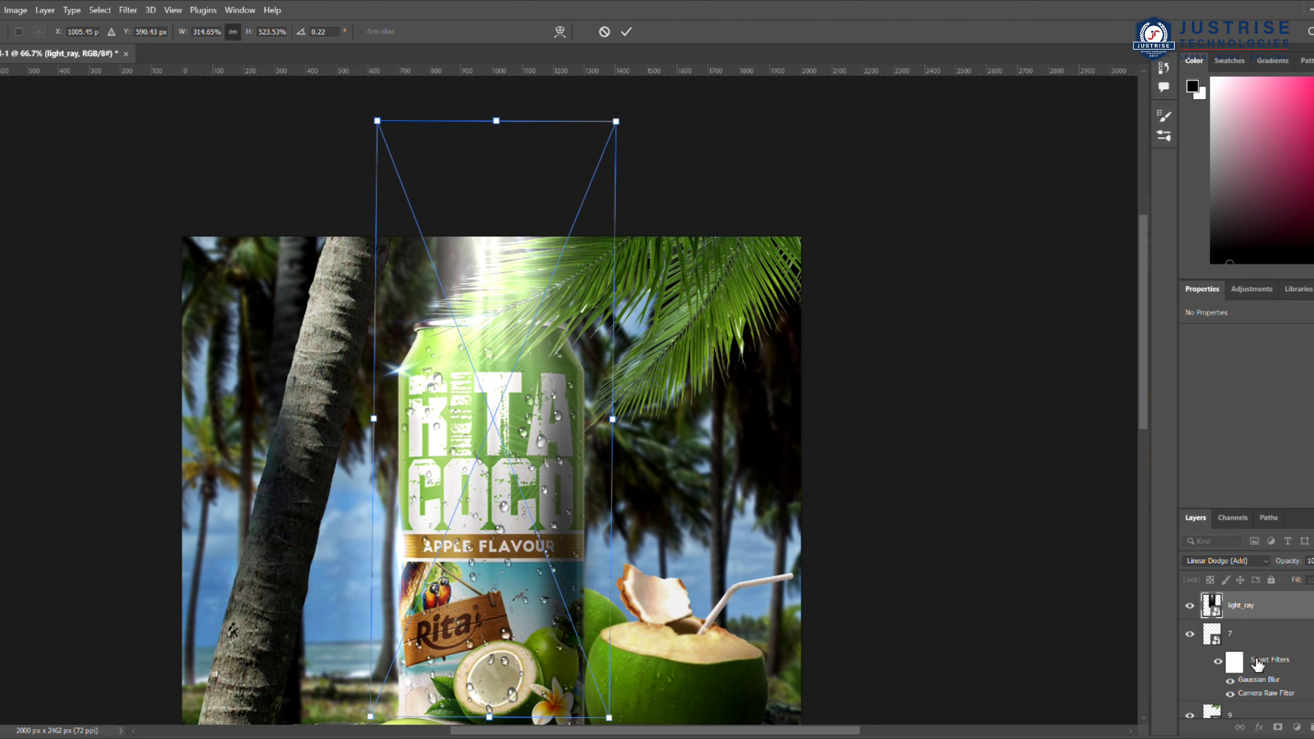
pyautogui.press('Return')
pyautogui.moveTo(1260, 604); pyautogui.dragTo(1277, 687)
pyautogui.scroll(-3, 591, 453)
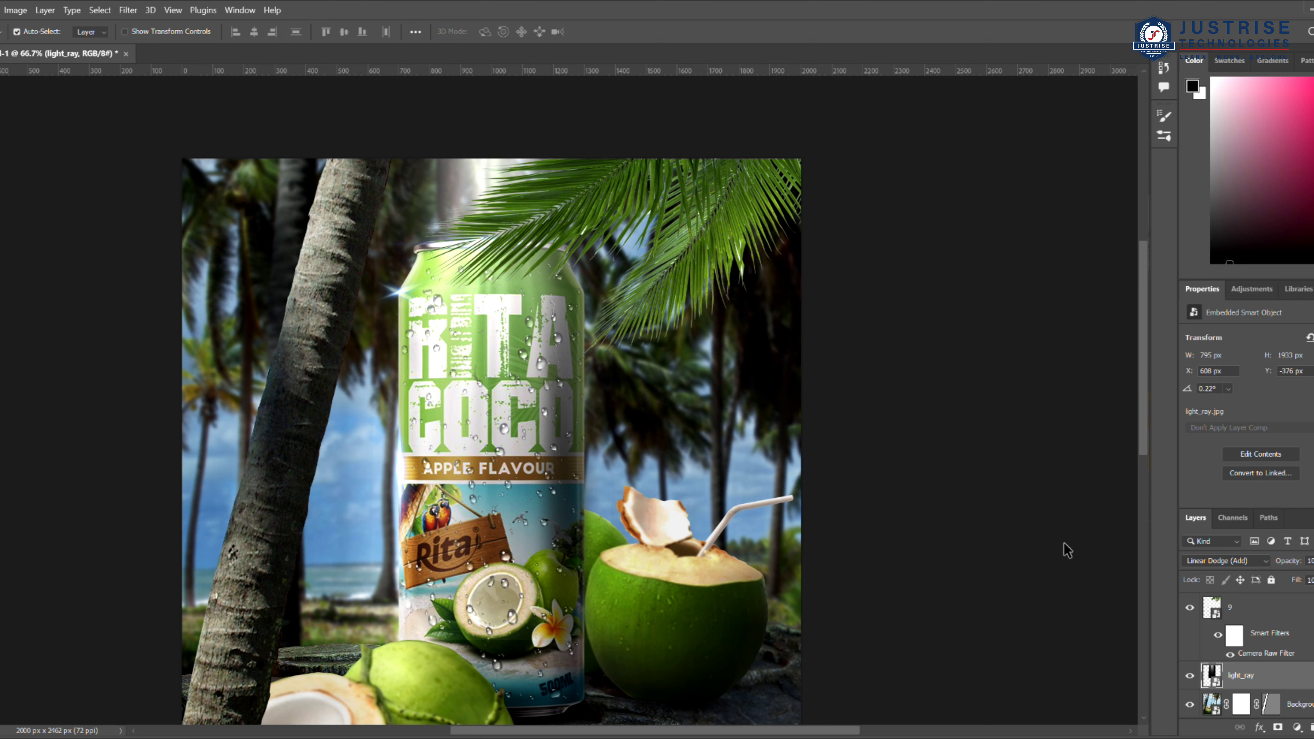
# Step: Place the sunburst image 8.png, enlarge it to about 1270 px wide and bring its layer to the top
pyautogui.scroll(-3, 989, 490)
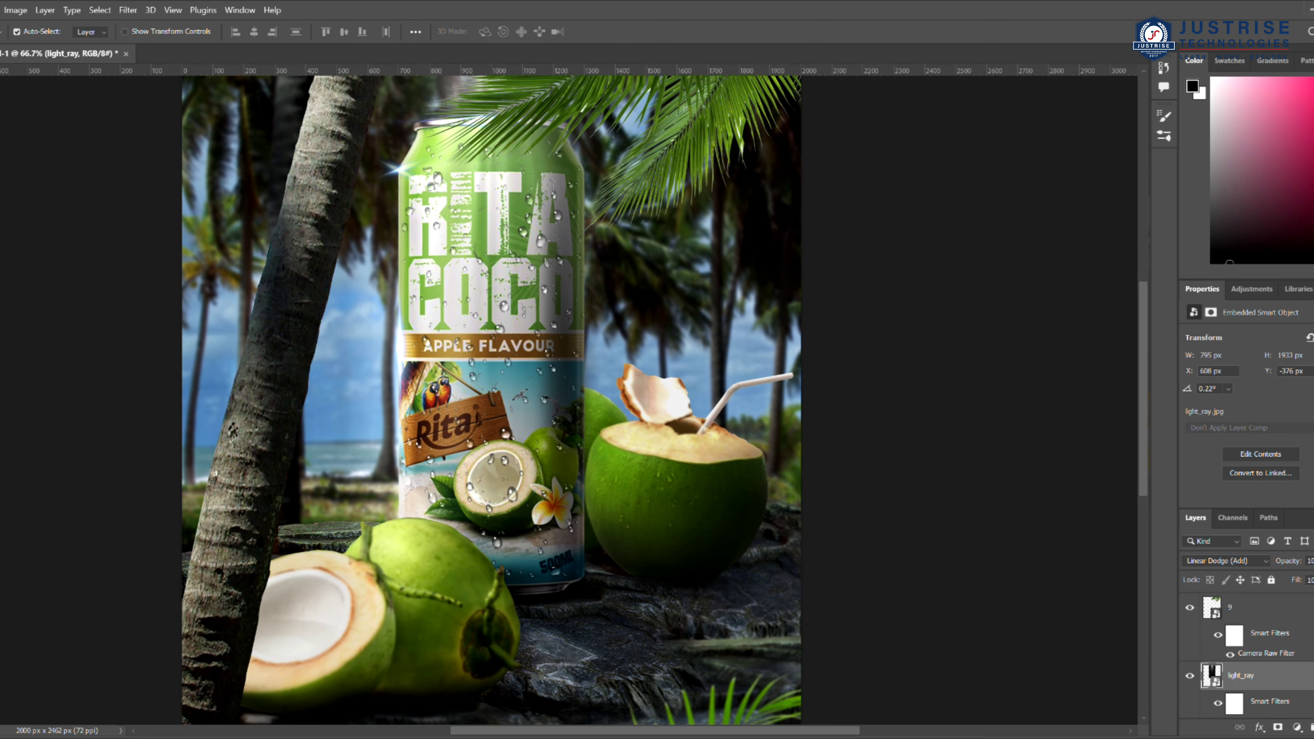
pyautogui.moveTo(644, 555); pyautogui.dragTo(730, 638)
pyautogui.press('Return')
pyautogui.moveTo(1252, 675); pyautogui.dragTo(1252, 594)
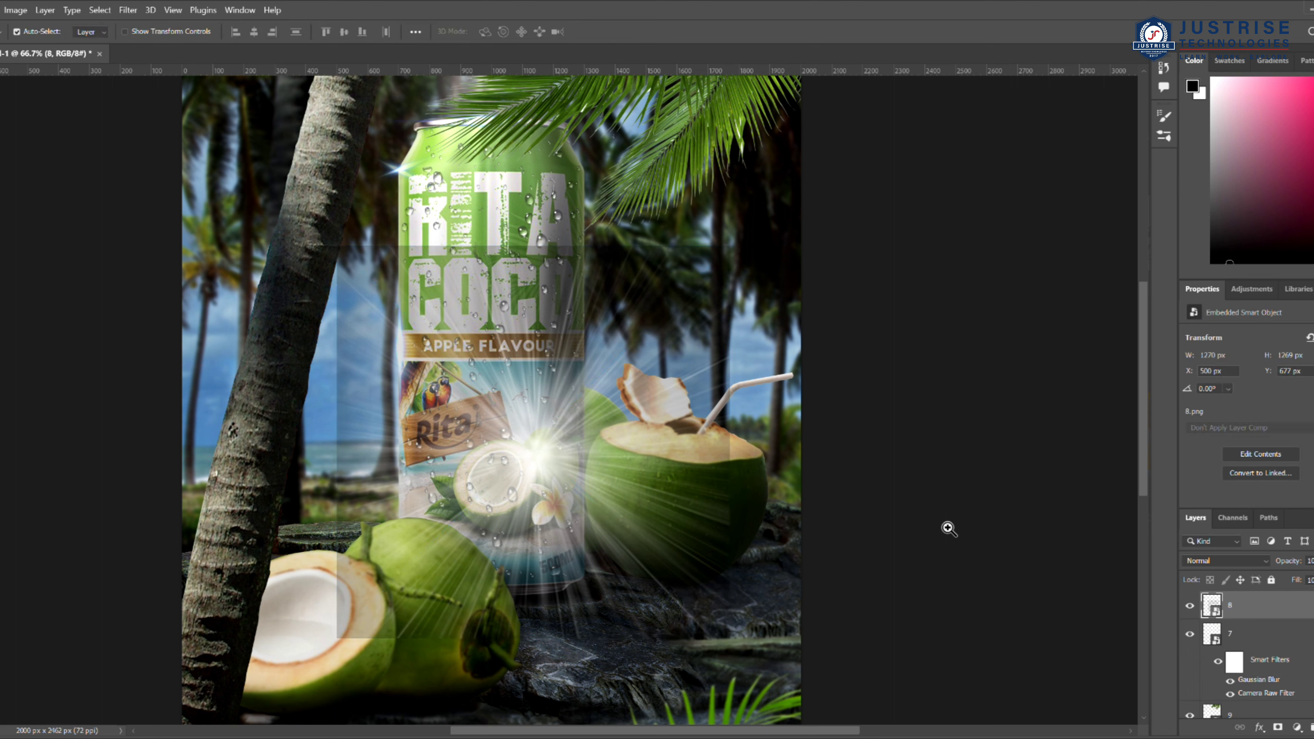
# Step: Enlarge the sunburst to about 3931 px wide and center it beyond the scene's upper-left corner so its rays fall diagonally
pyautogui.moveTo(545, 470); pyautogui.dragTo(213, 135)
pyautogui.hotkey('ctrl', 't')
pyautogui.moveTo(397, 304); pyautogui.dragTo(750, 657)
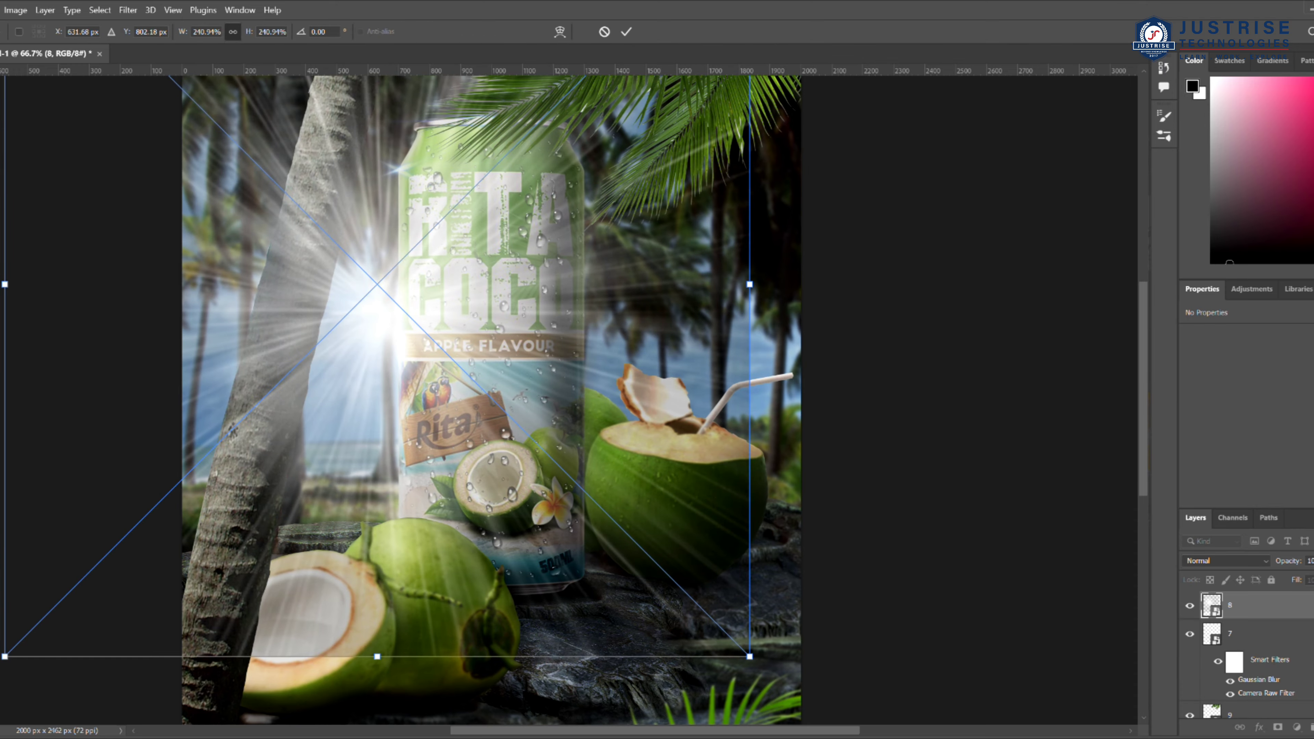
pyautogui.scroll(-4, 479, 324)
pyautogui.moveTo(478, 319); pyautogui.dragTo(331, 106)
pyautogui.moveTo(574, 336); pyautogui.dragTo(983, 717)
pyautogui.moveTo(784, 577); pyautogui.dragTo(449, 253)
pyautogui.scroll(4, 547, 249)
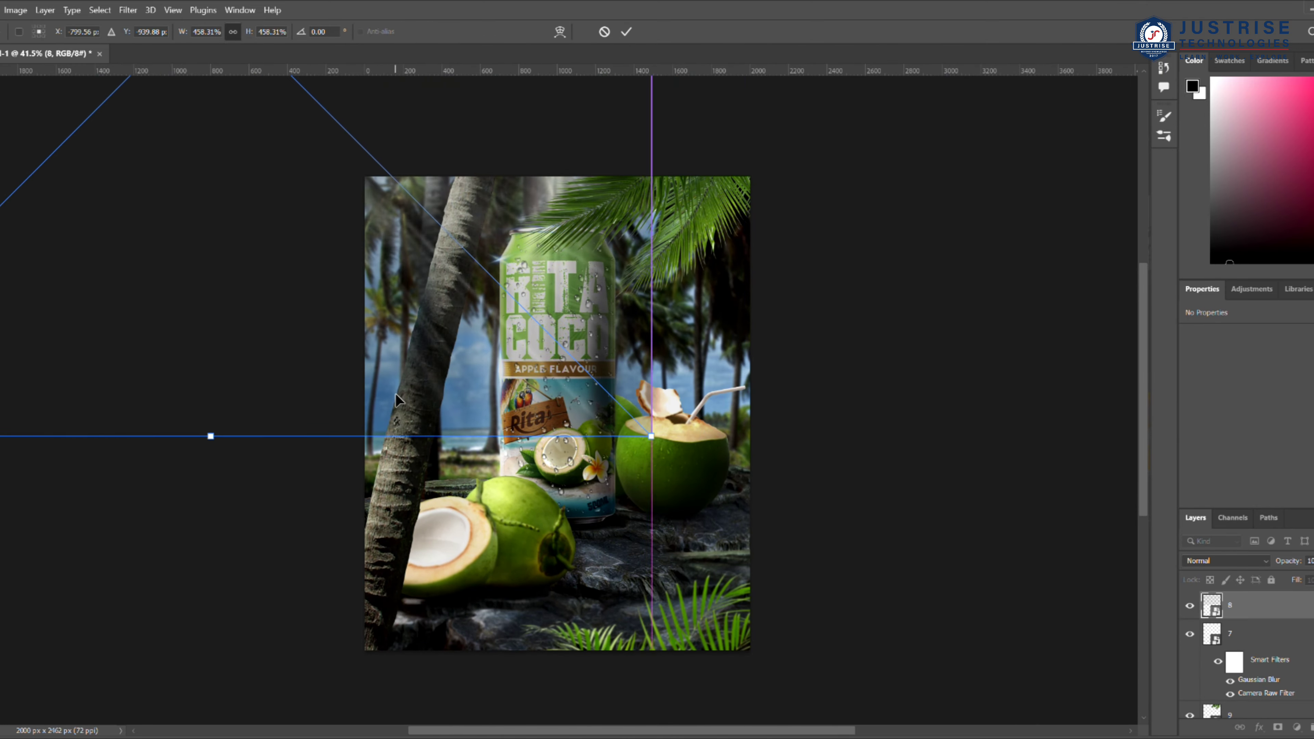
pyautogui.moveTo(651, 436); pyautogui.dragTo(526, 311)
pyautogui.moveTo(249, 209); pyautogui.dragTo(401, 363)
pyautogui.click(627, 32)
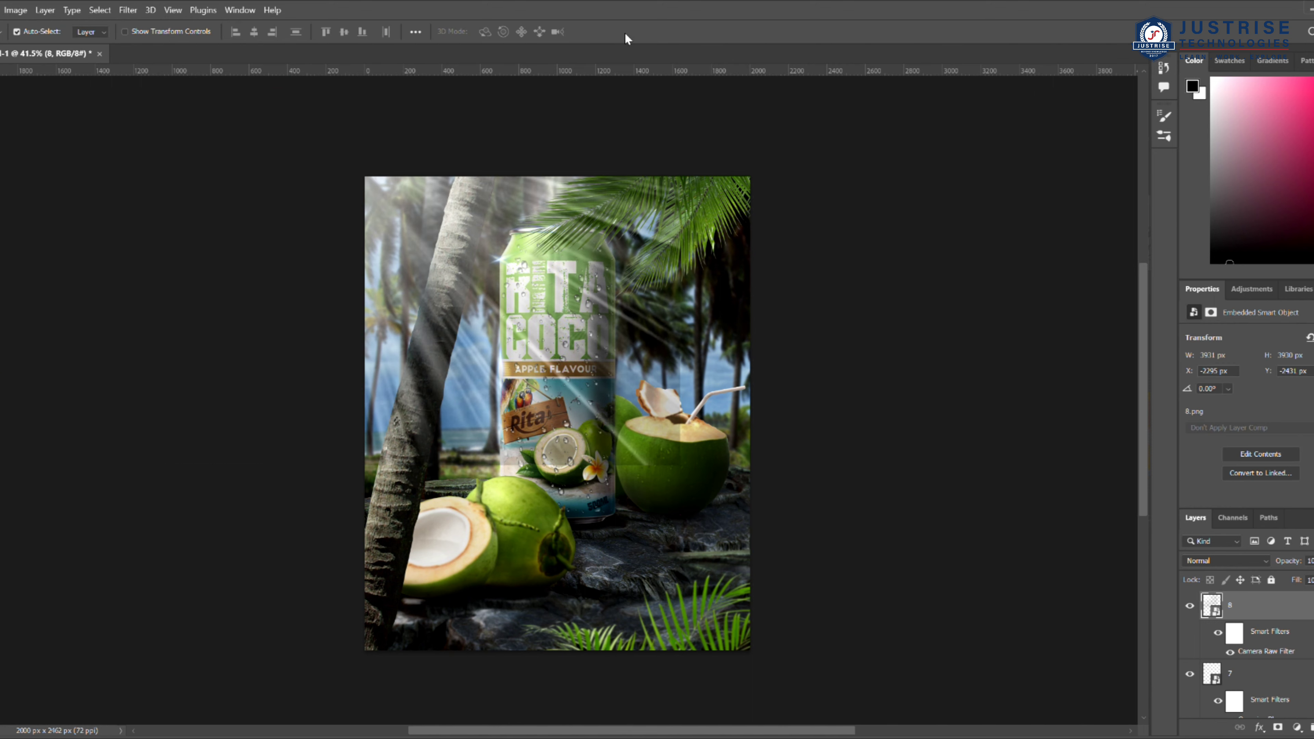
# Step: Soften the sun rays with the Eraser at 43% opacity and move the palm trunk layer above the rays
pyautogui.press('e')
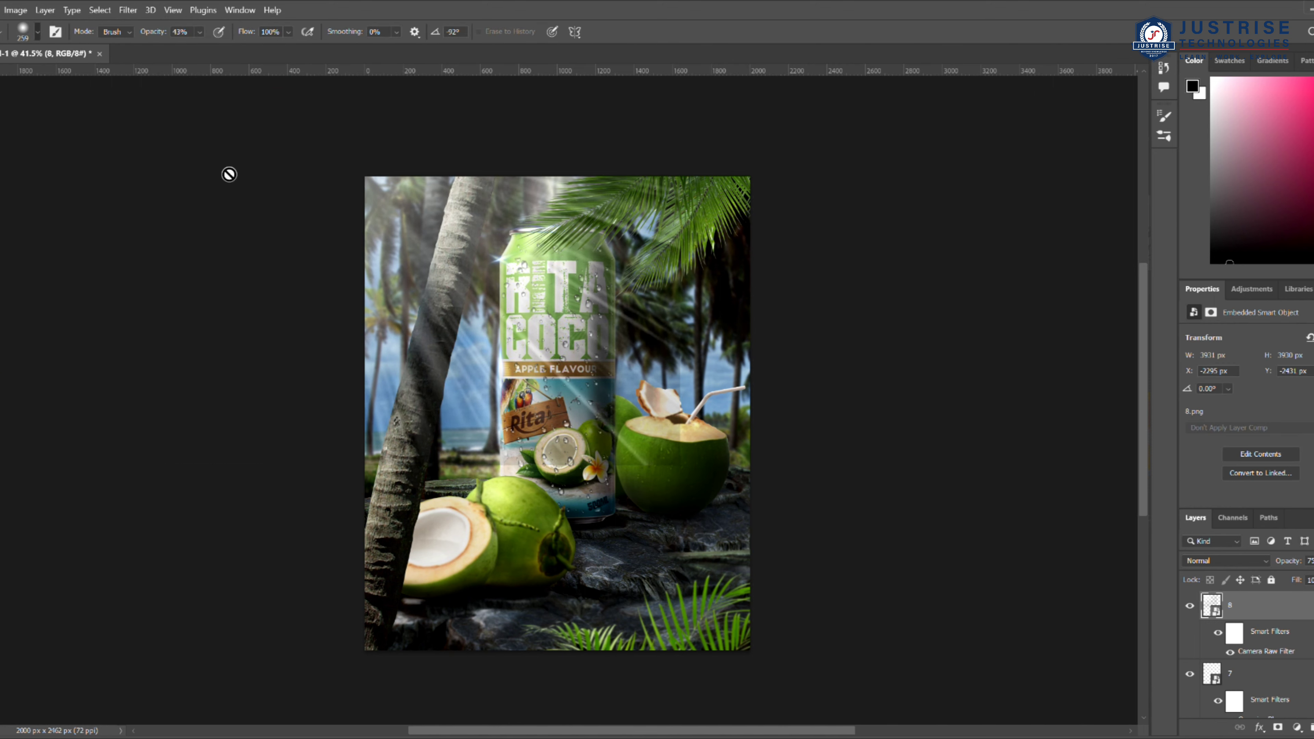
pyautogui.moveTo(450, 499); pyautogui.dragTo(604, 204)
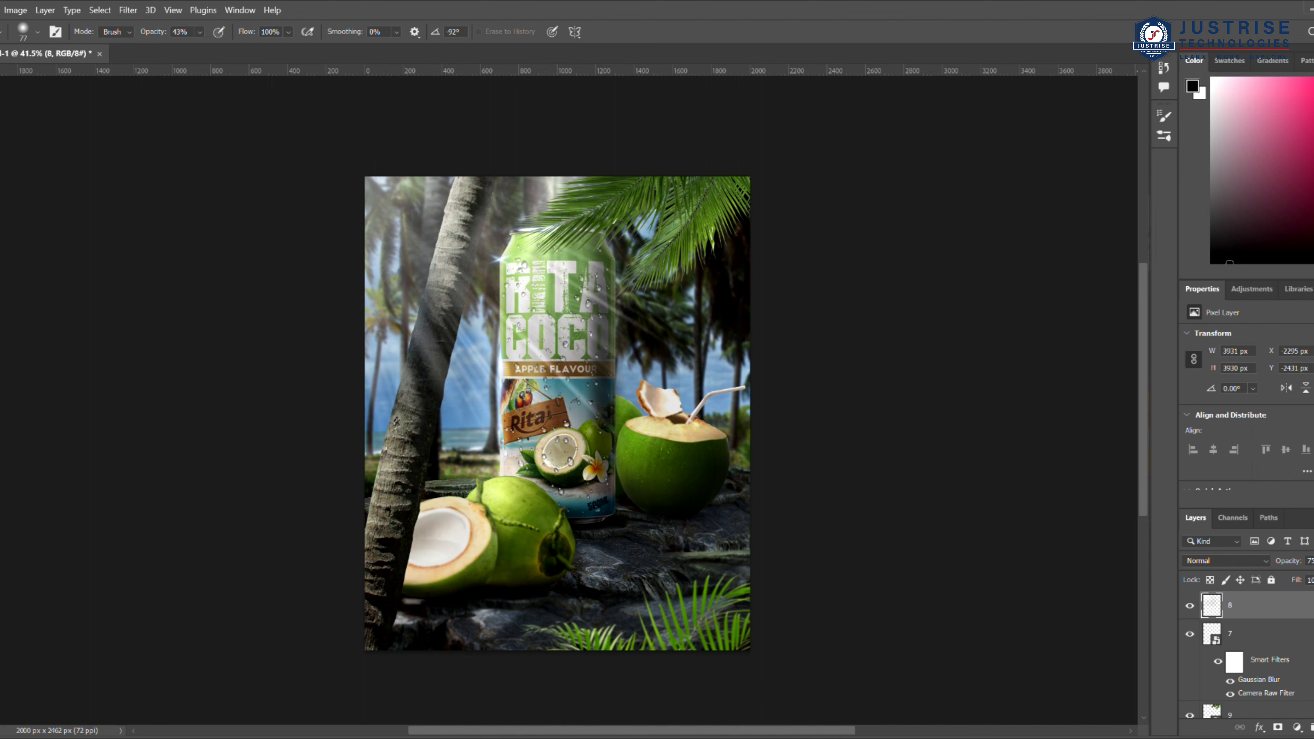
pyautogui.press('v')
pyautogui.scroll(-5, 1291, 656)
pyautogui.moveTo(1290, 656); pyautogui.dragTo(1293, 603)
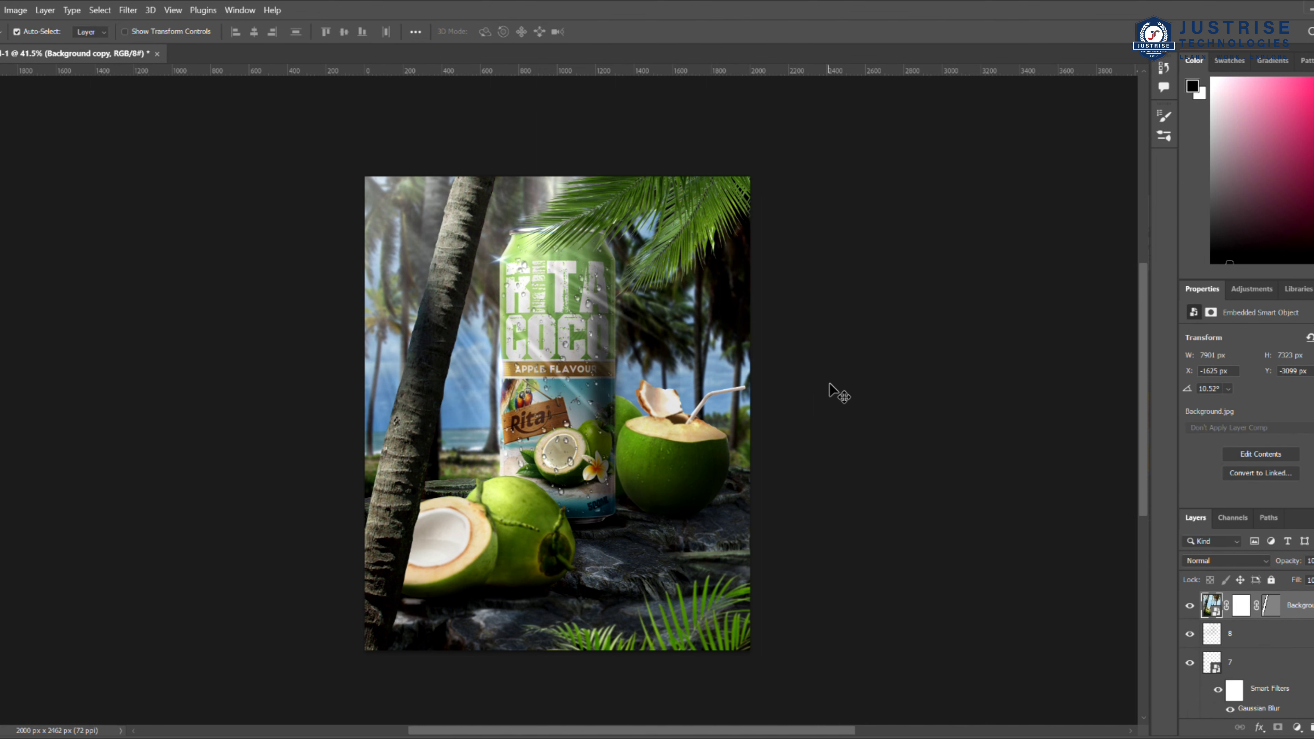
# Step: Scale palm leaf layer 9 to 279.42% and shift it so the fronds frame the scene's upper-right edge
pyautogui.scroll(-4, 1273, 631)
pyautogui.click(1272, 630)
pyautogui.hotkey('ctrl', 't')
pyautogui.moveTo(804, 342); pyautogui.dragTo(1058, 662)
pyautogui.moveTo(987, 503); pyautogui.dragTo(951, 324)
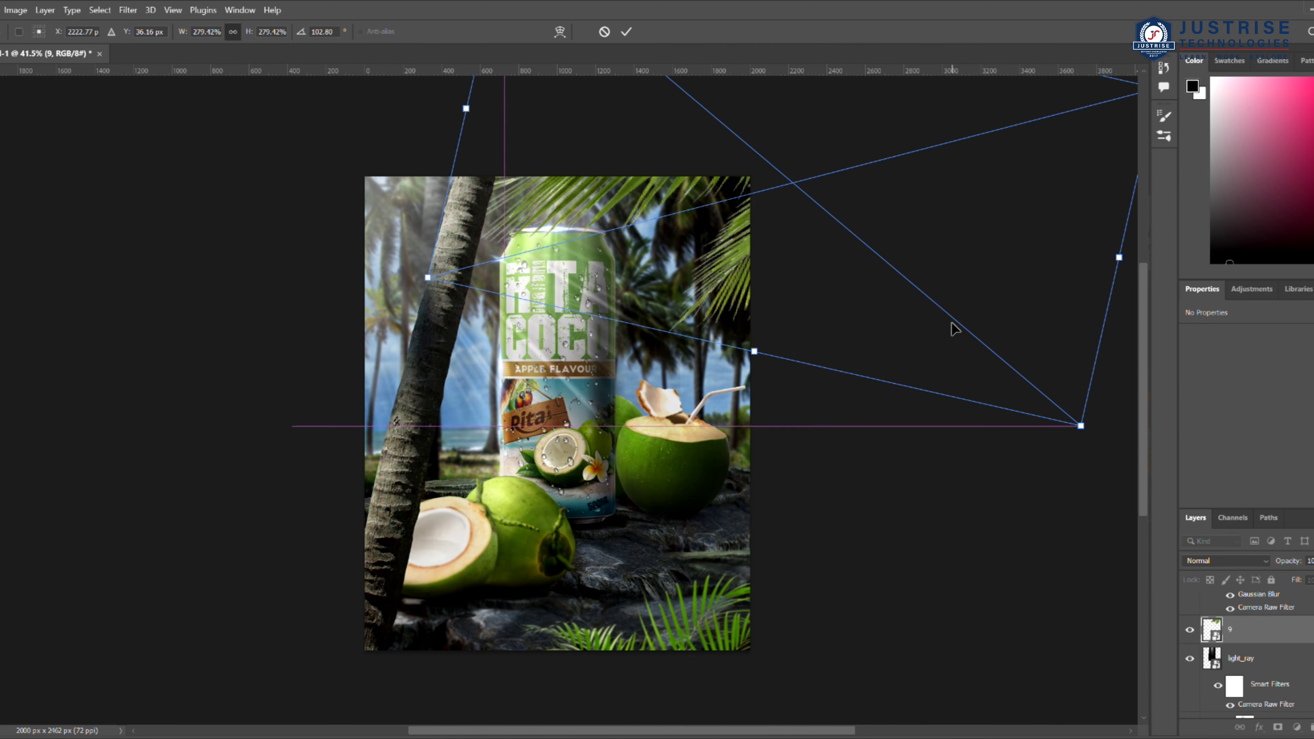
pyautogui.click(627, 32)
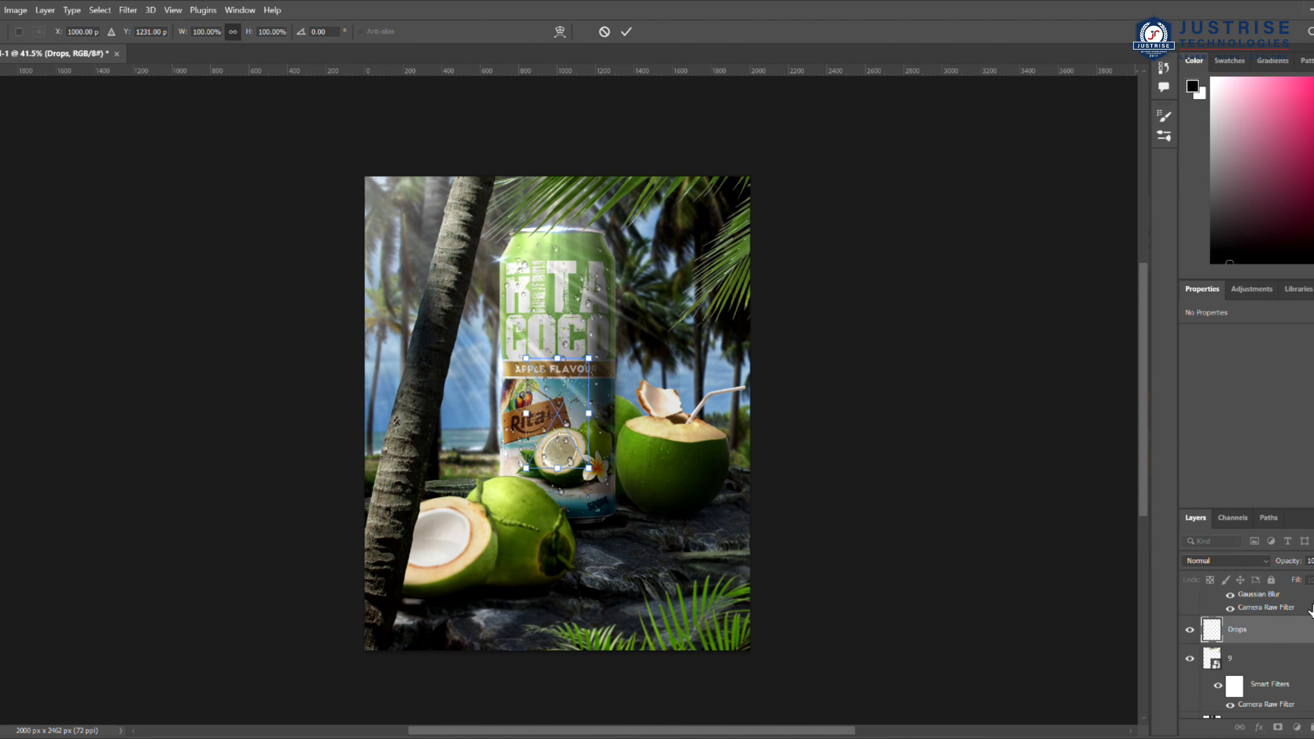
# Step: Place the Drops image, bring its layer to the top and enlarge it around the can
pyautogui.press('Return')
pyautogui.hotkey('ctrl', 'shift', ']')
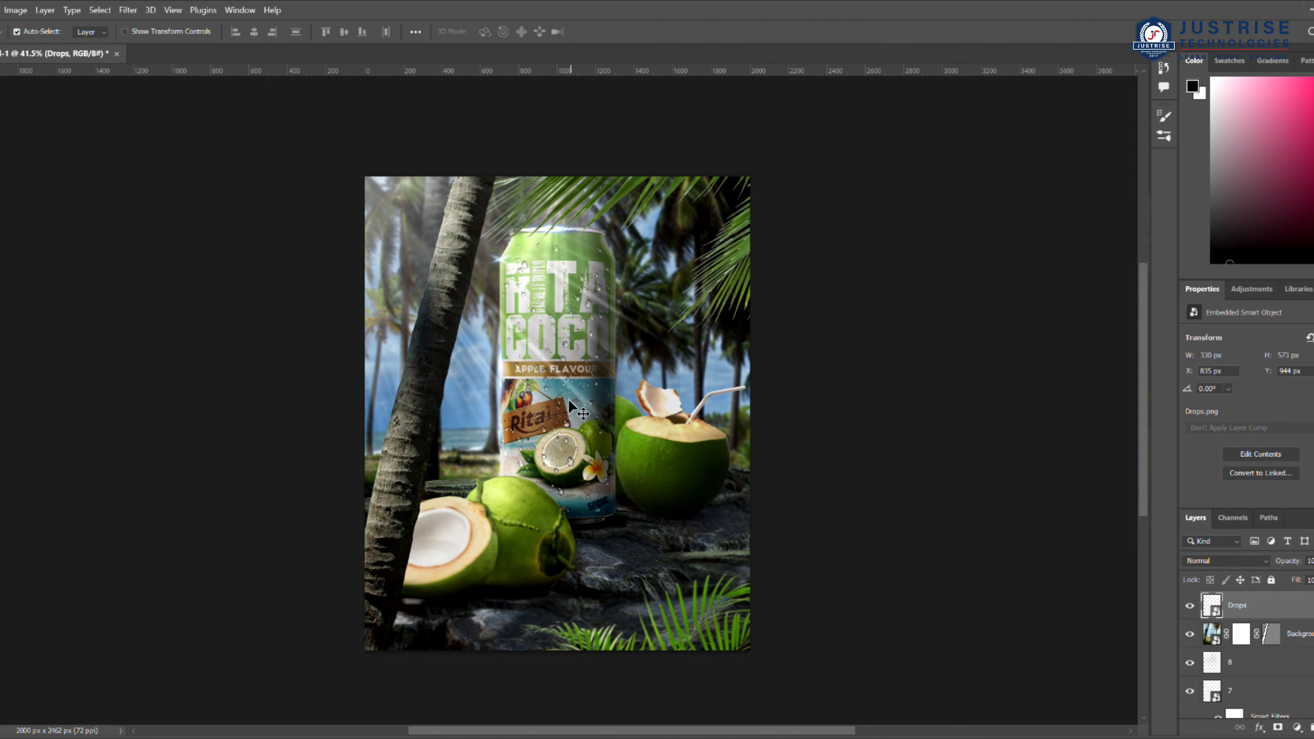
pyautogui.hotkey('ctrl', 't')
pyautogui.moveTo(525, 358); pyautogui.dragTo(259, 148)
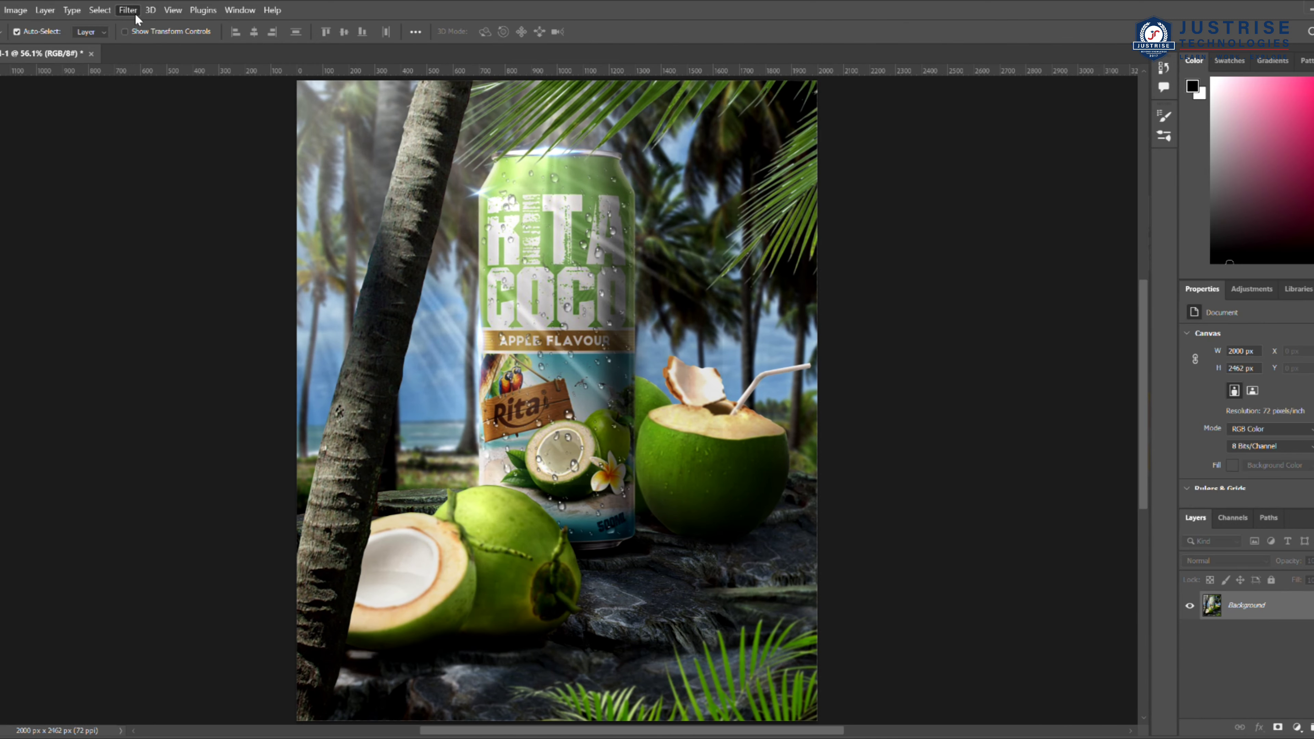
# Step: Add two Brightness/Contrast adjustment layers and a Levels adjustment with midtones at 0.97 over the flattened composite
pyautogui.click(1192, 317)
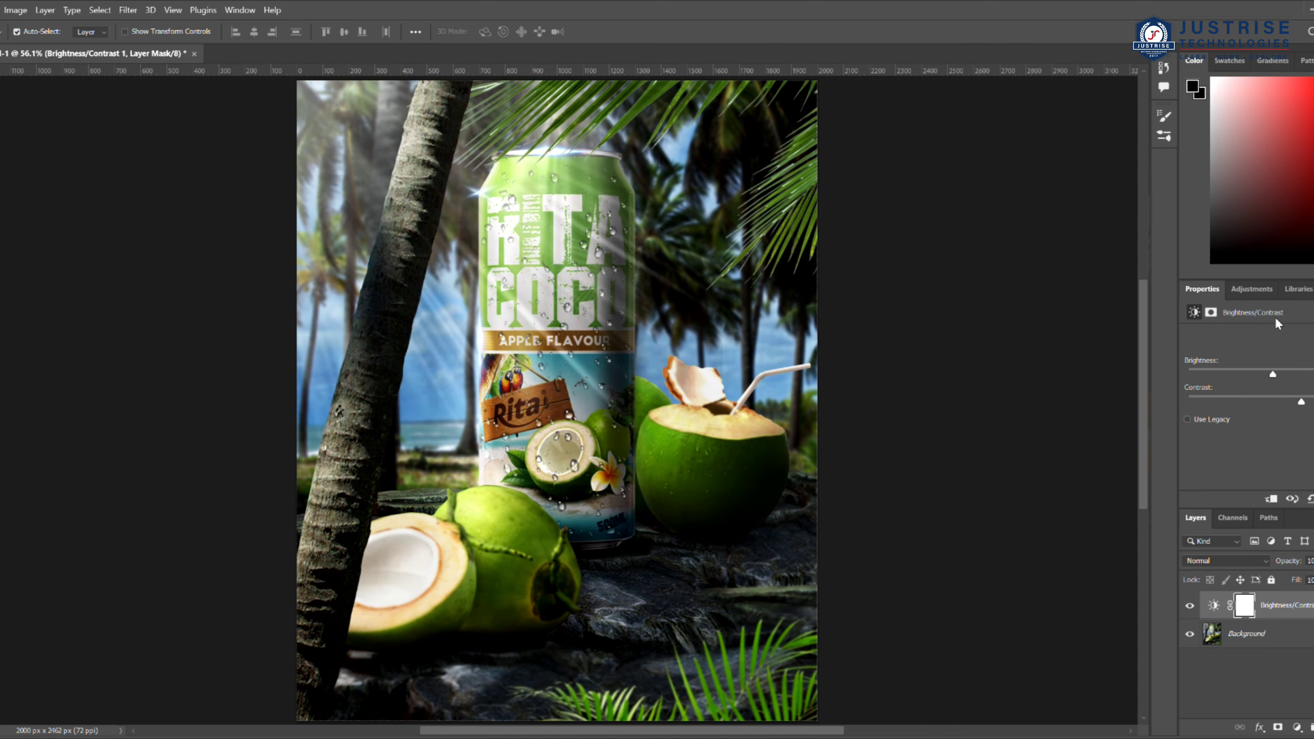
pyautogui.click(1251, 288)
pyautogui.click(1230, 330)
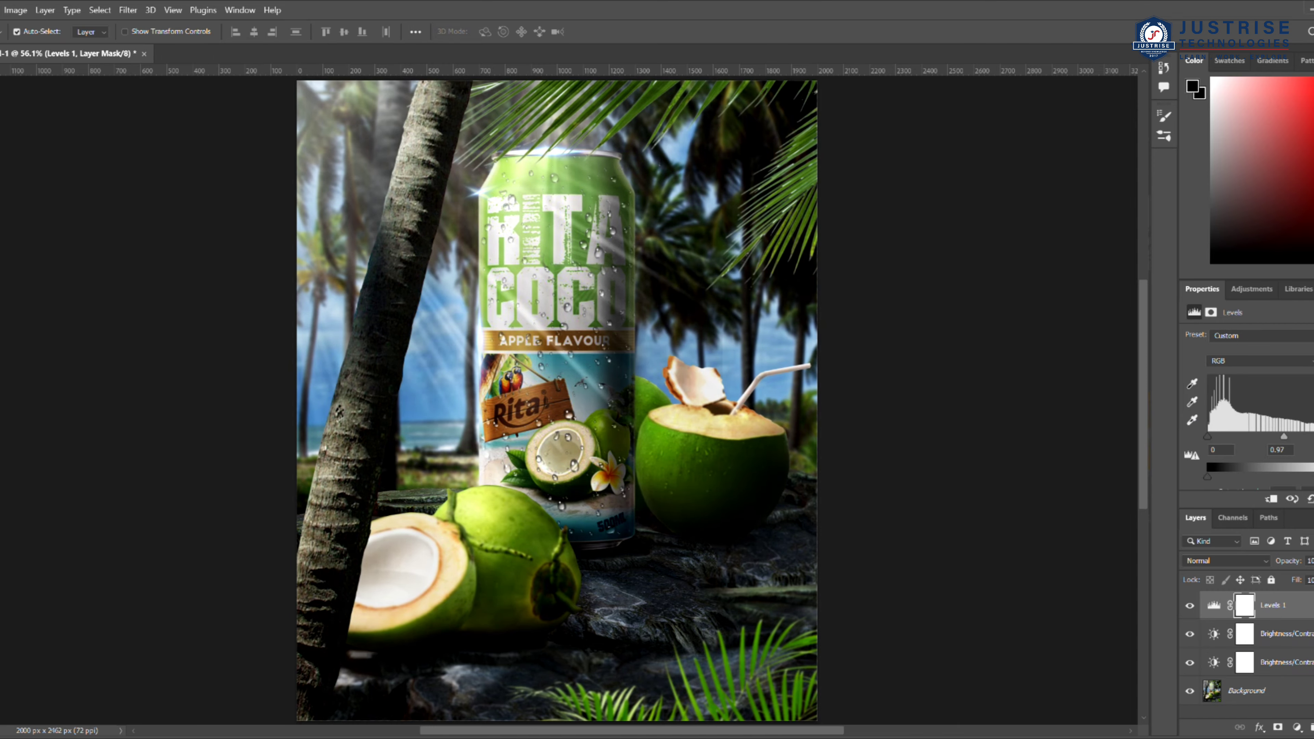
# Step: Add Curves, Exposure and Vibrance adjustment layers on top to finish the color grading
pyautogui.click(1252, 289)
pyautogui.click(1235, 317)
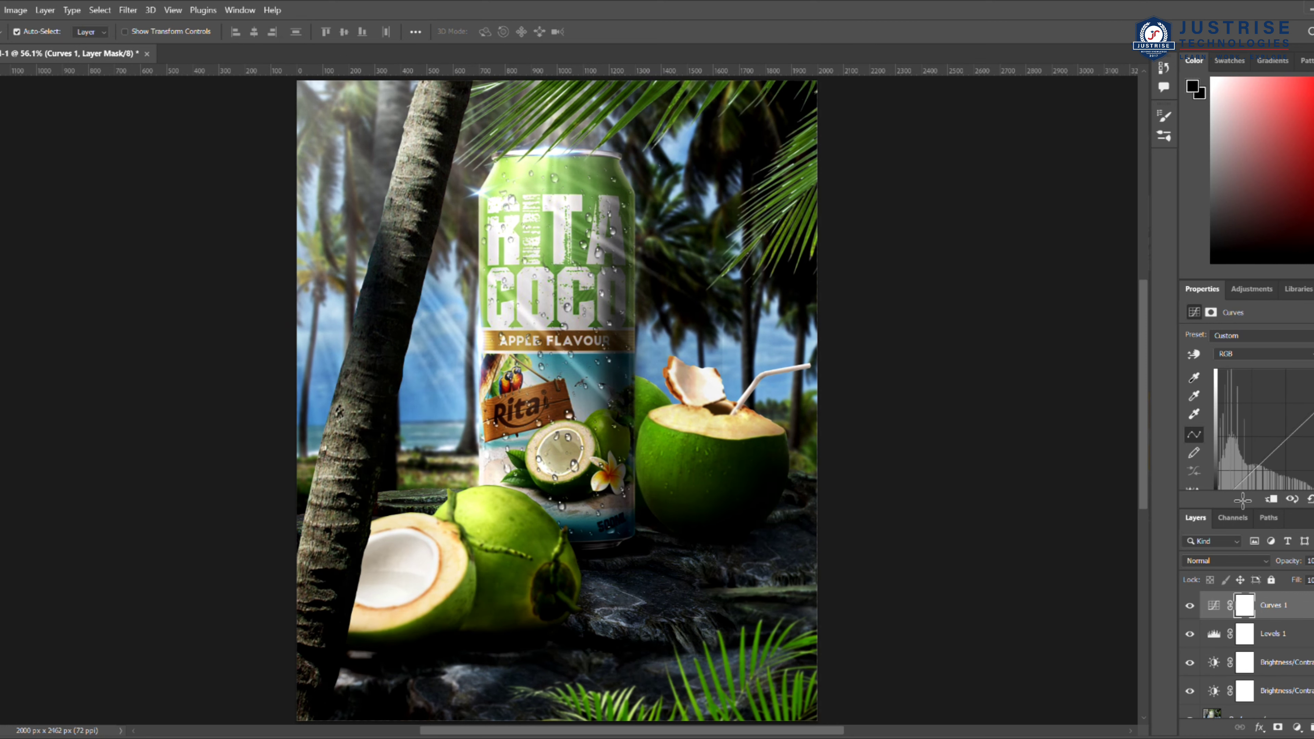
pyautogui.click(1251, 289)
pyautogui.click(1192, 335)
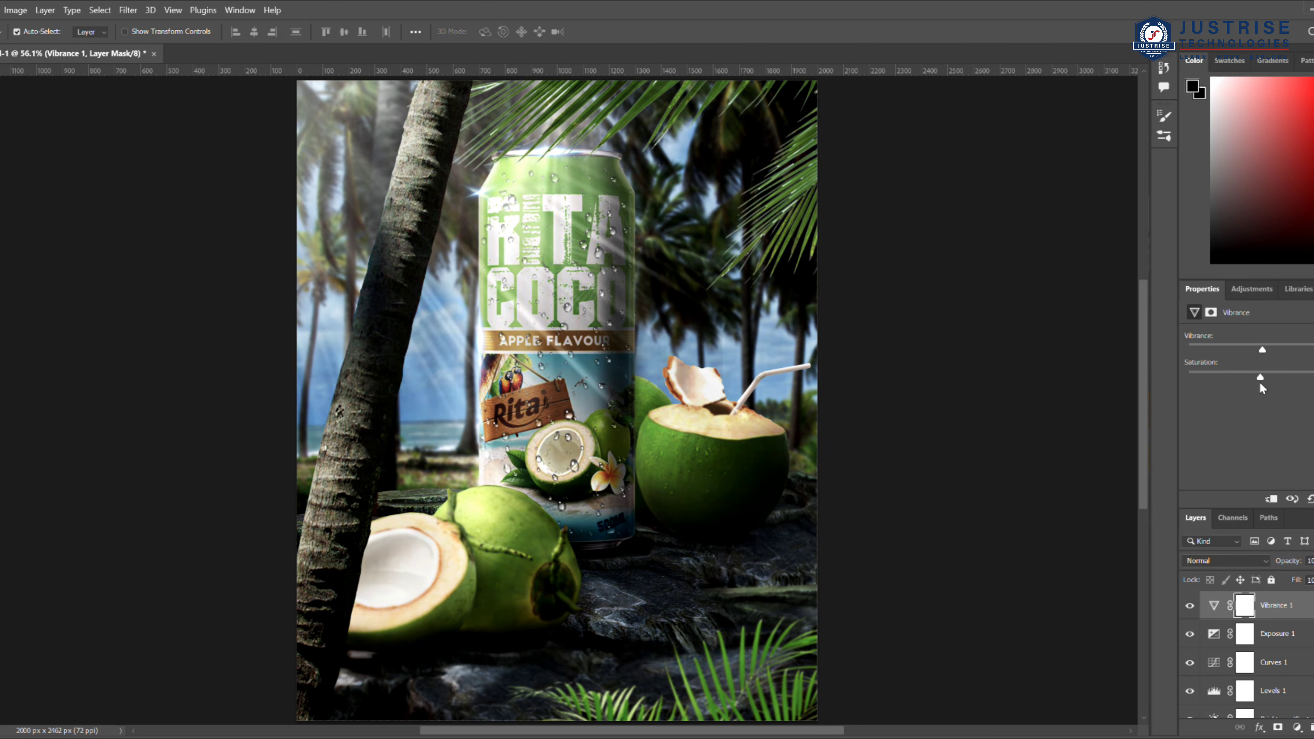
pyautogui.click(1259, 290)
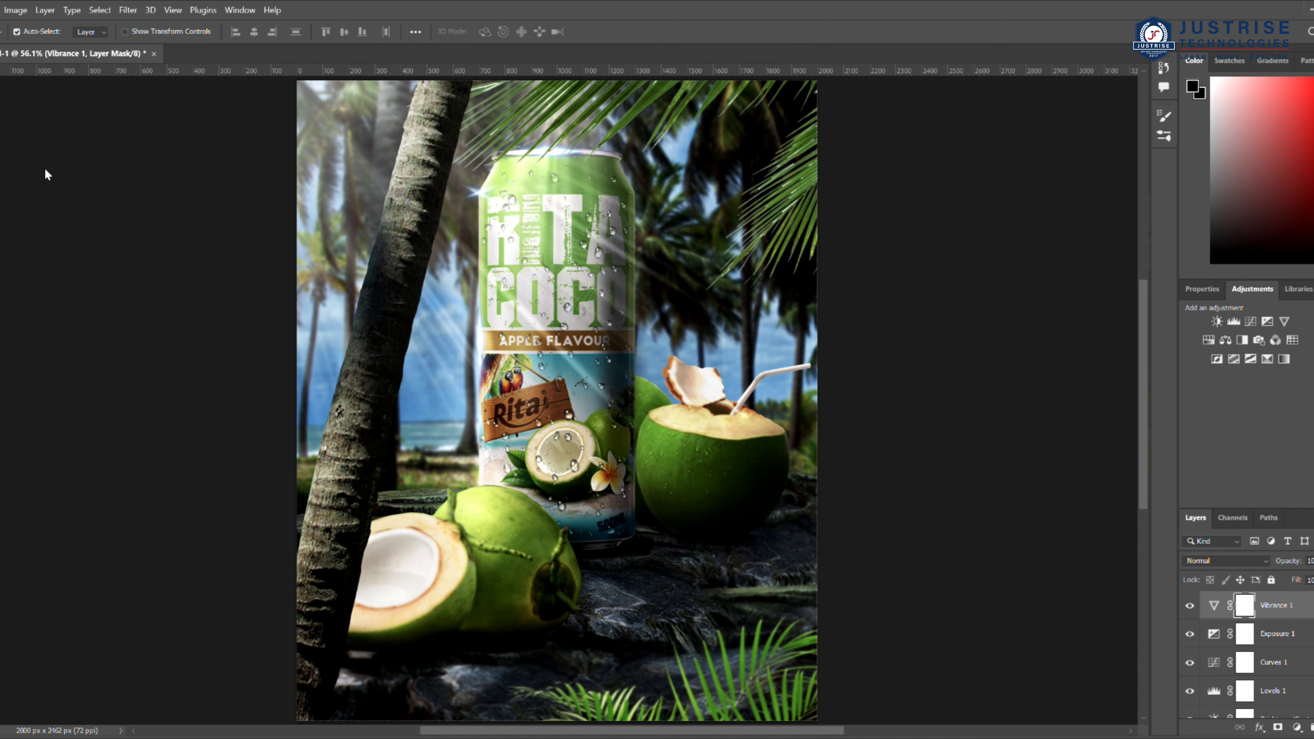